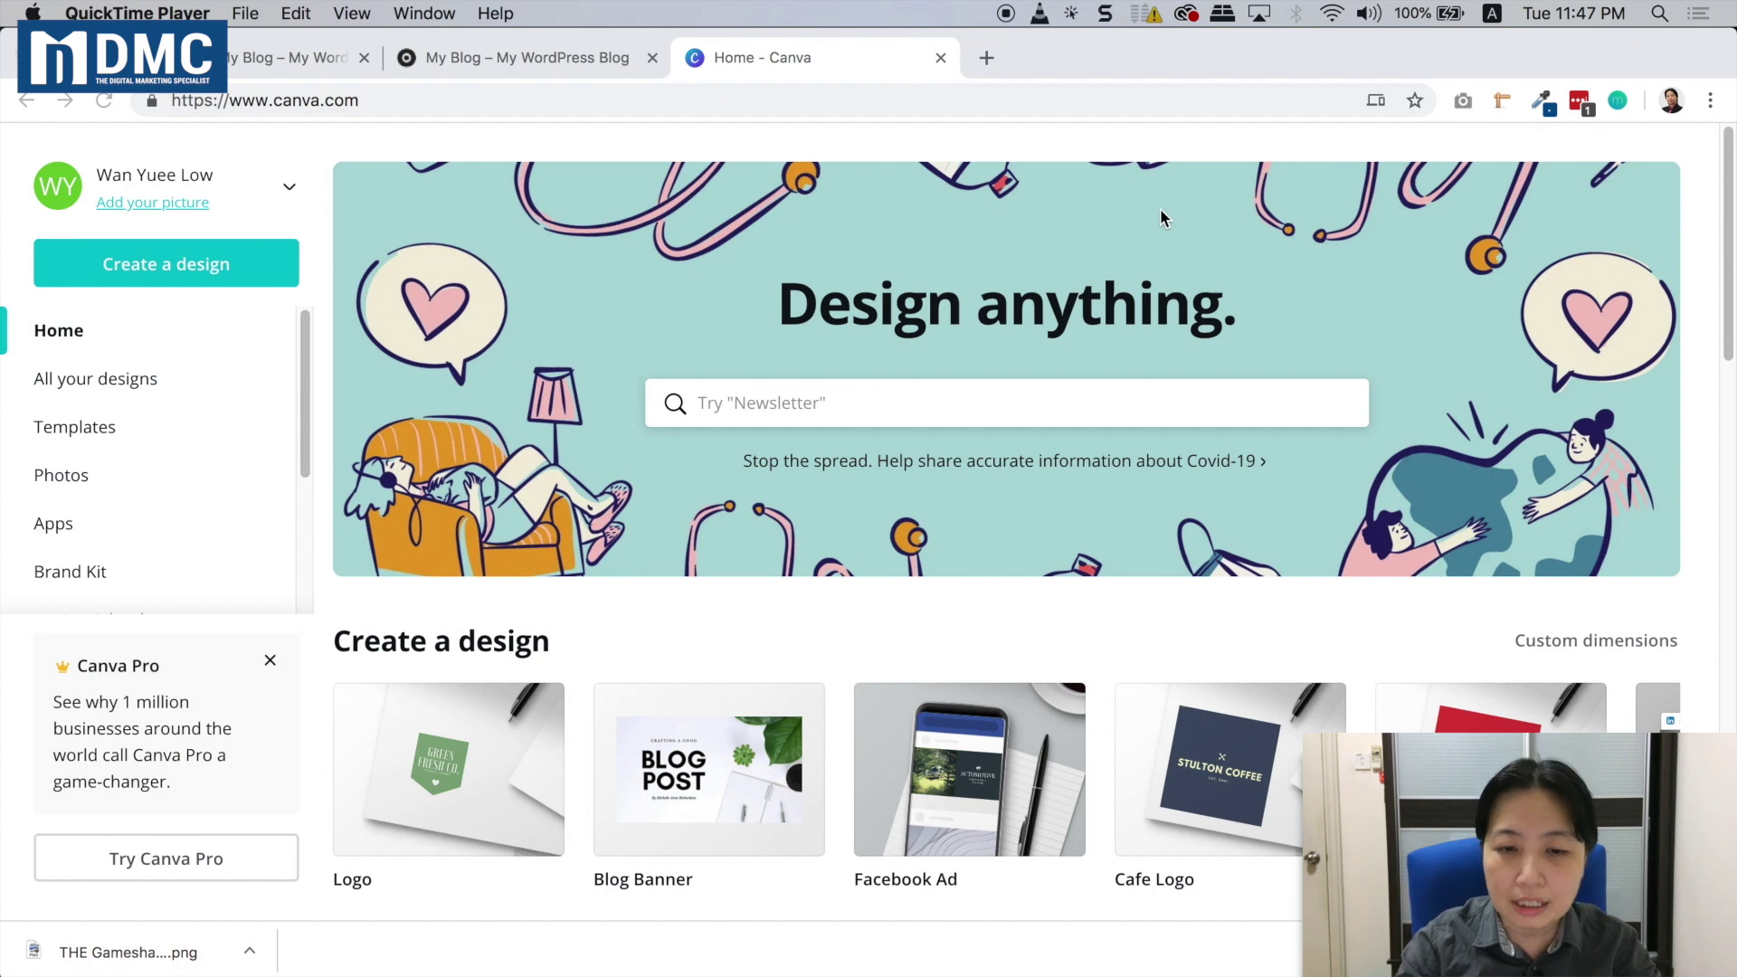
Search Canva for 'logo' and start a new blank Logo design
key("super+Tab")
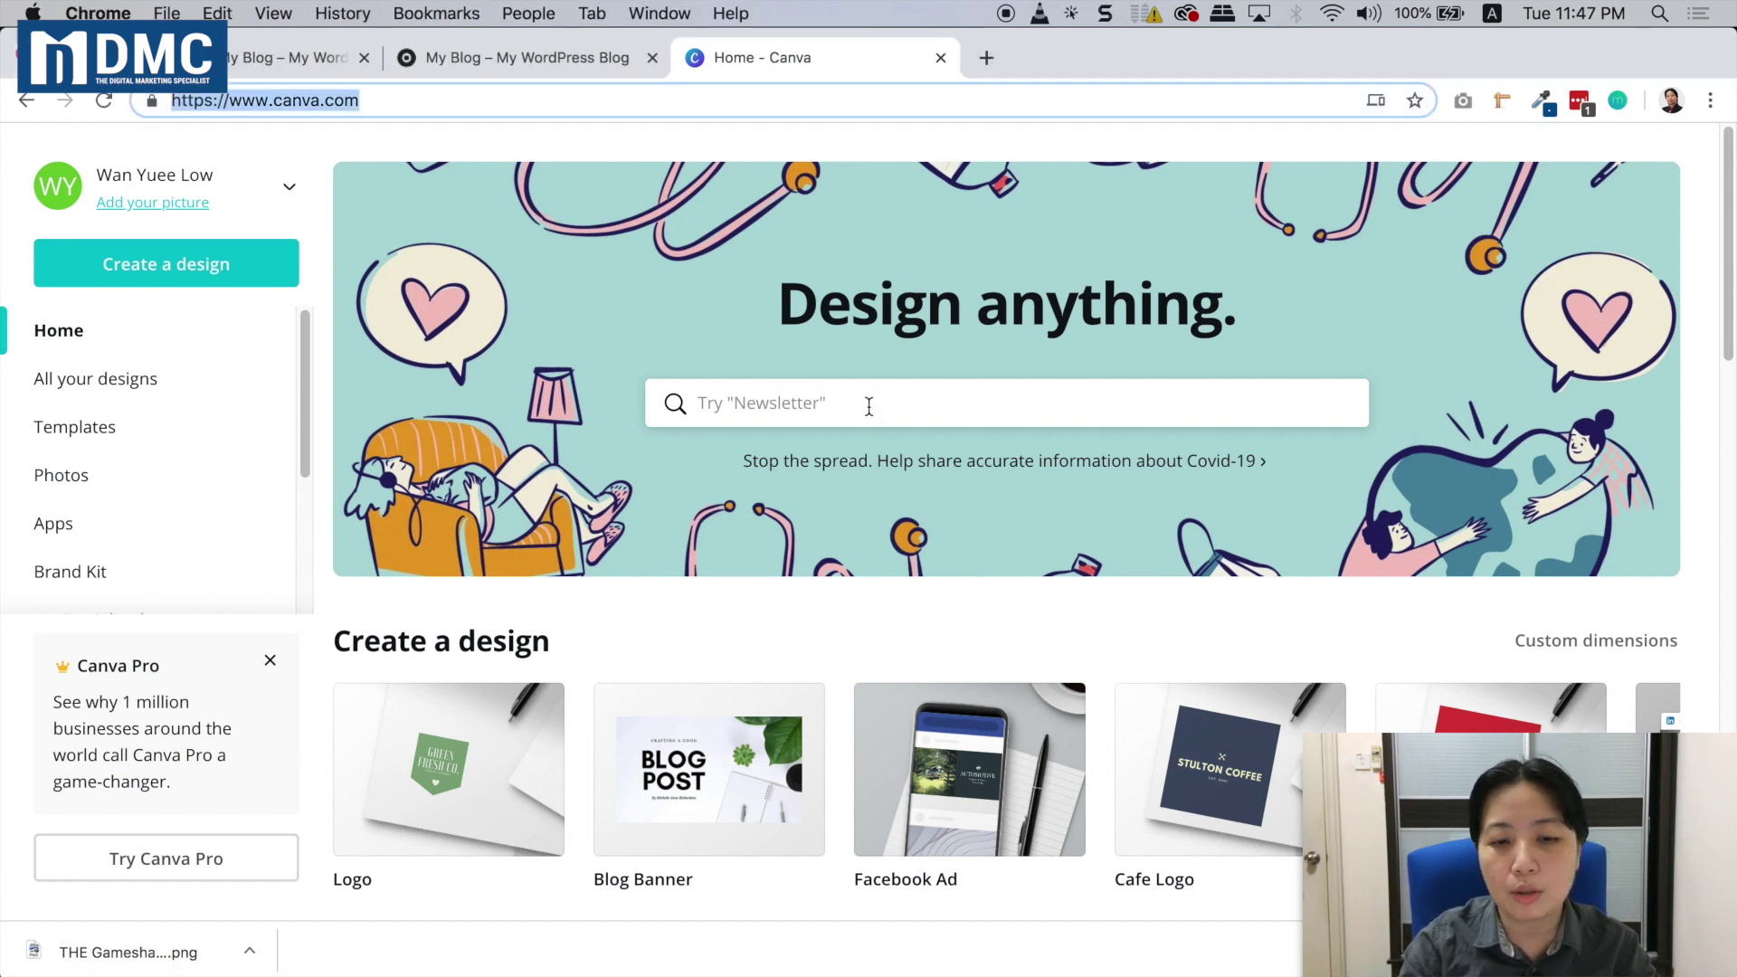
left_click(869, 405)
type("logo")
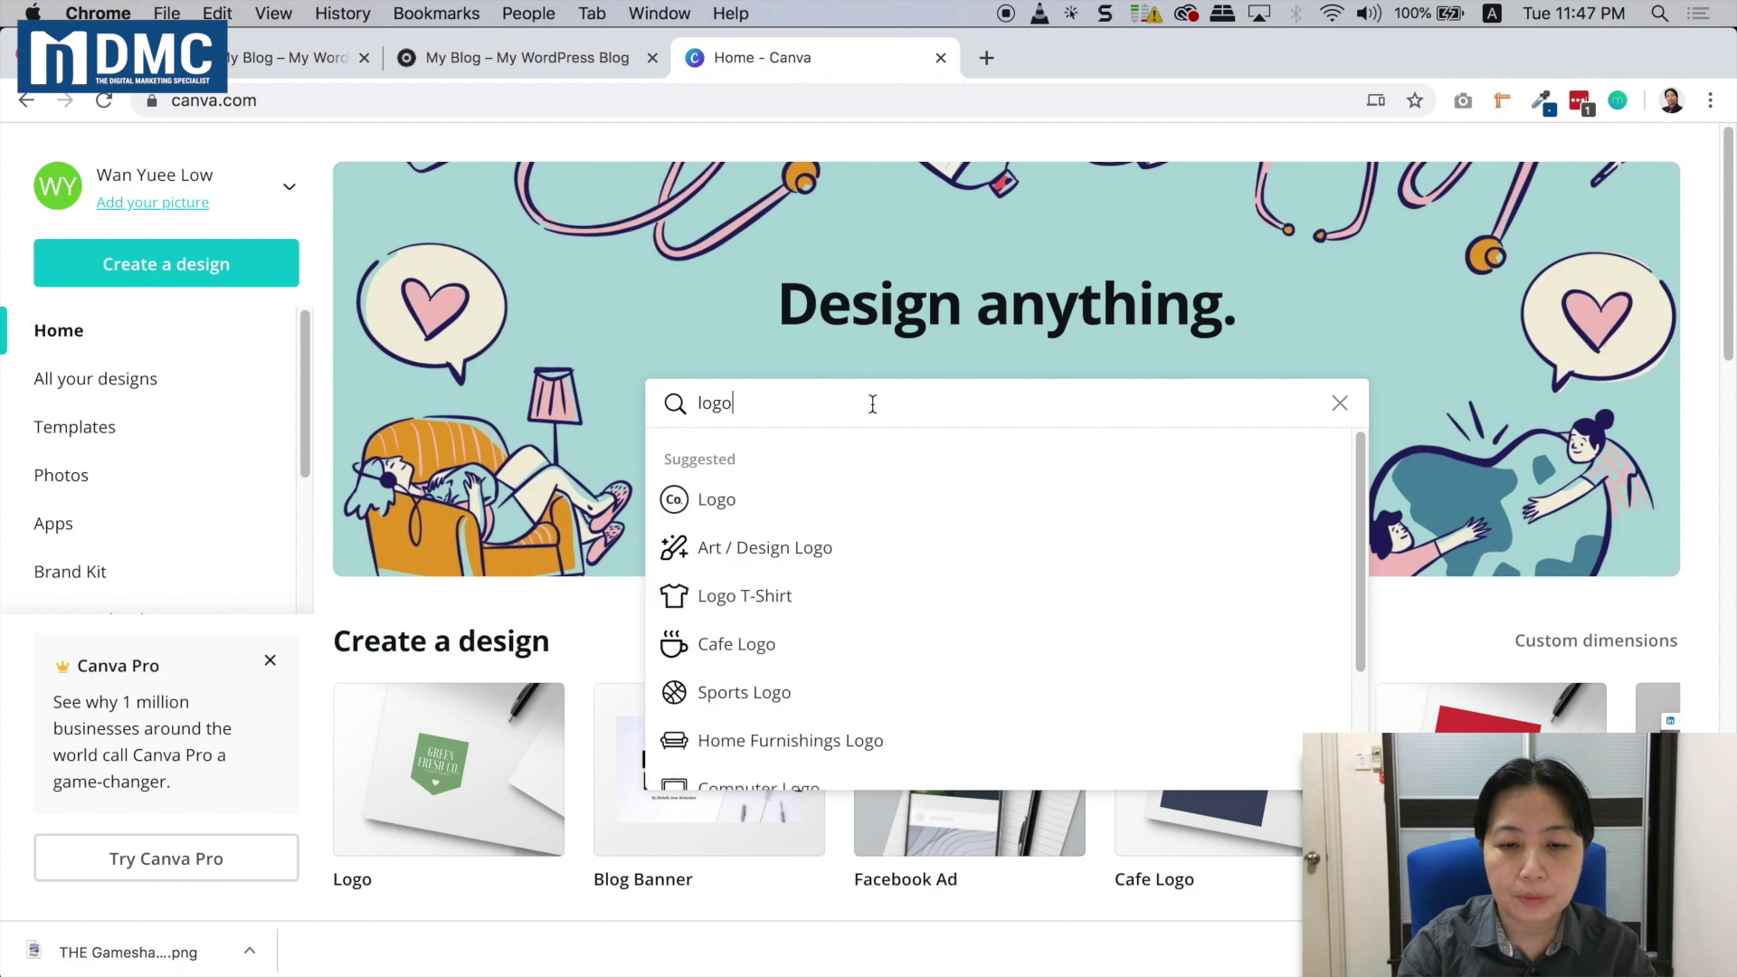
left_click(768, 499)
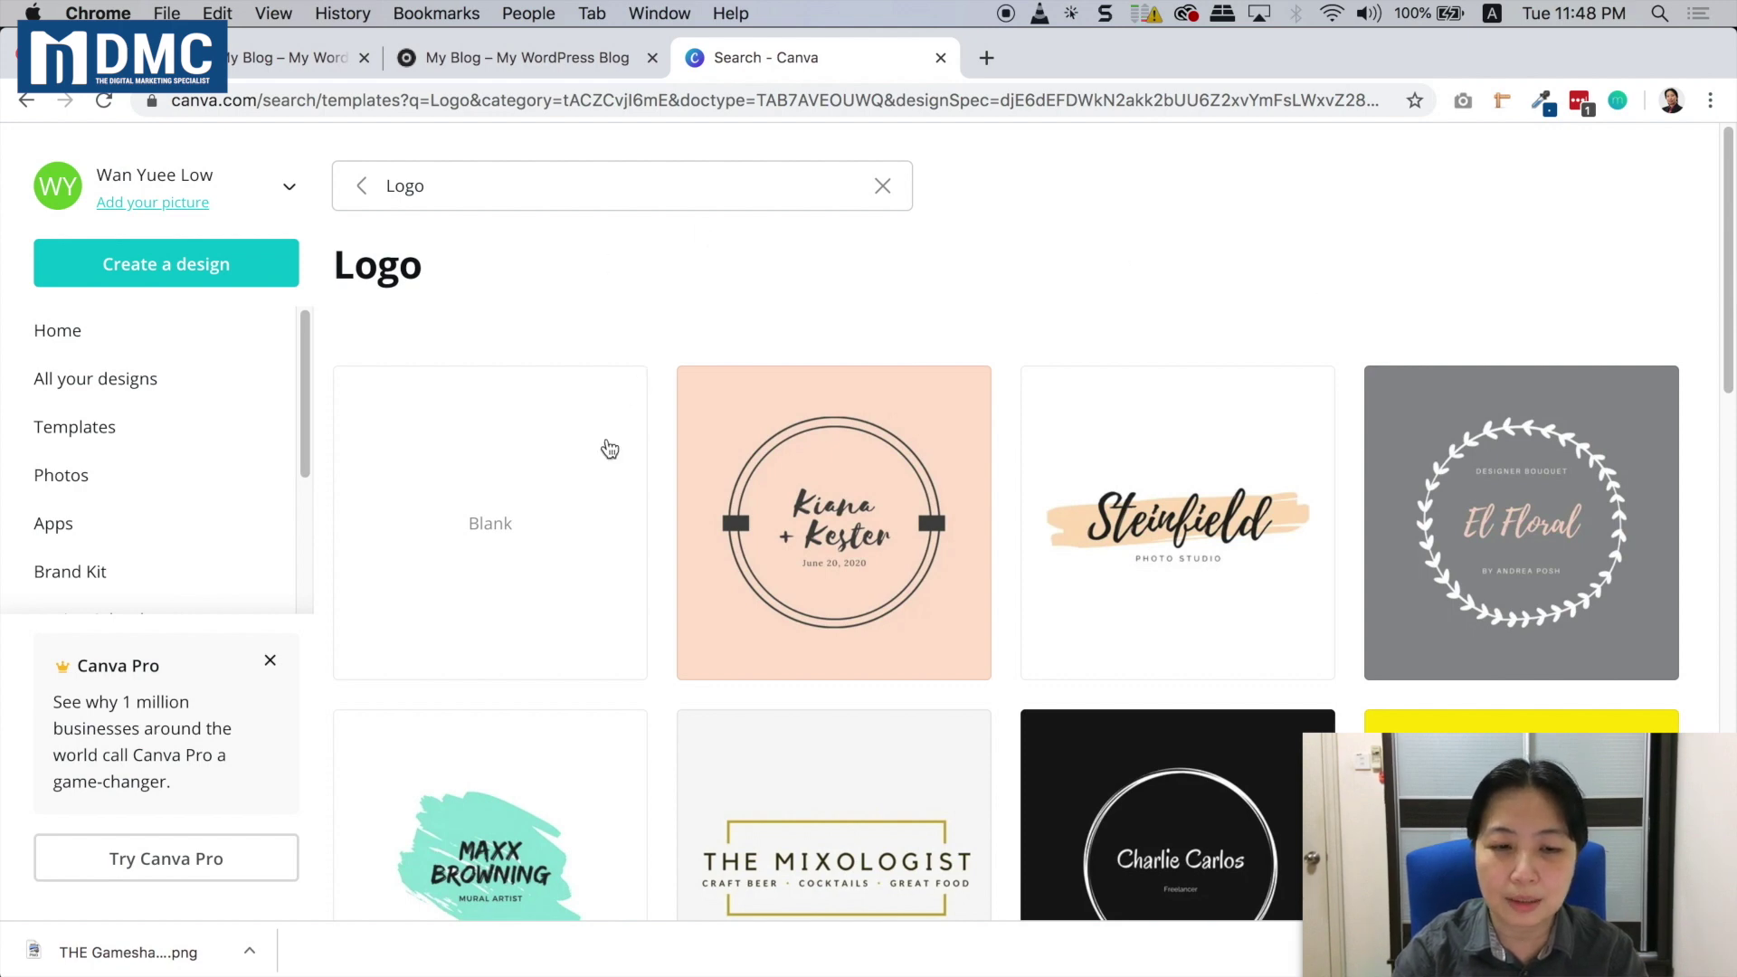
left_click(541, 490)
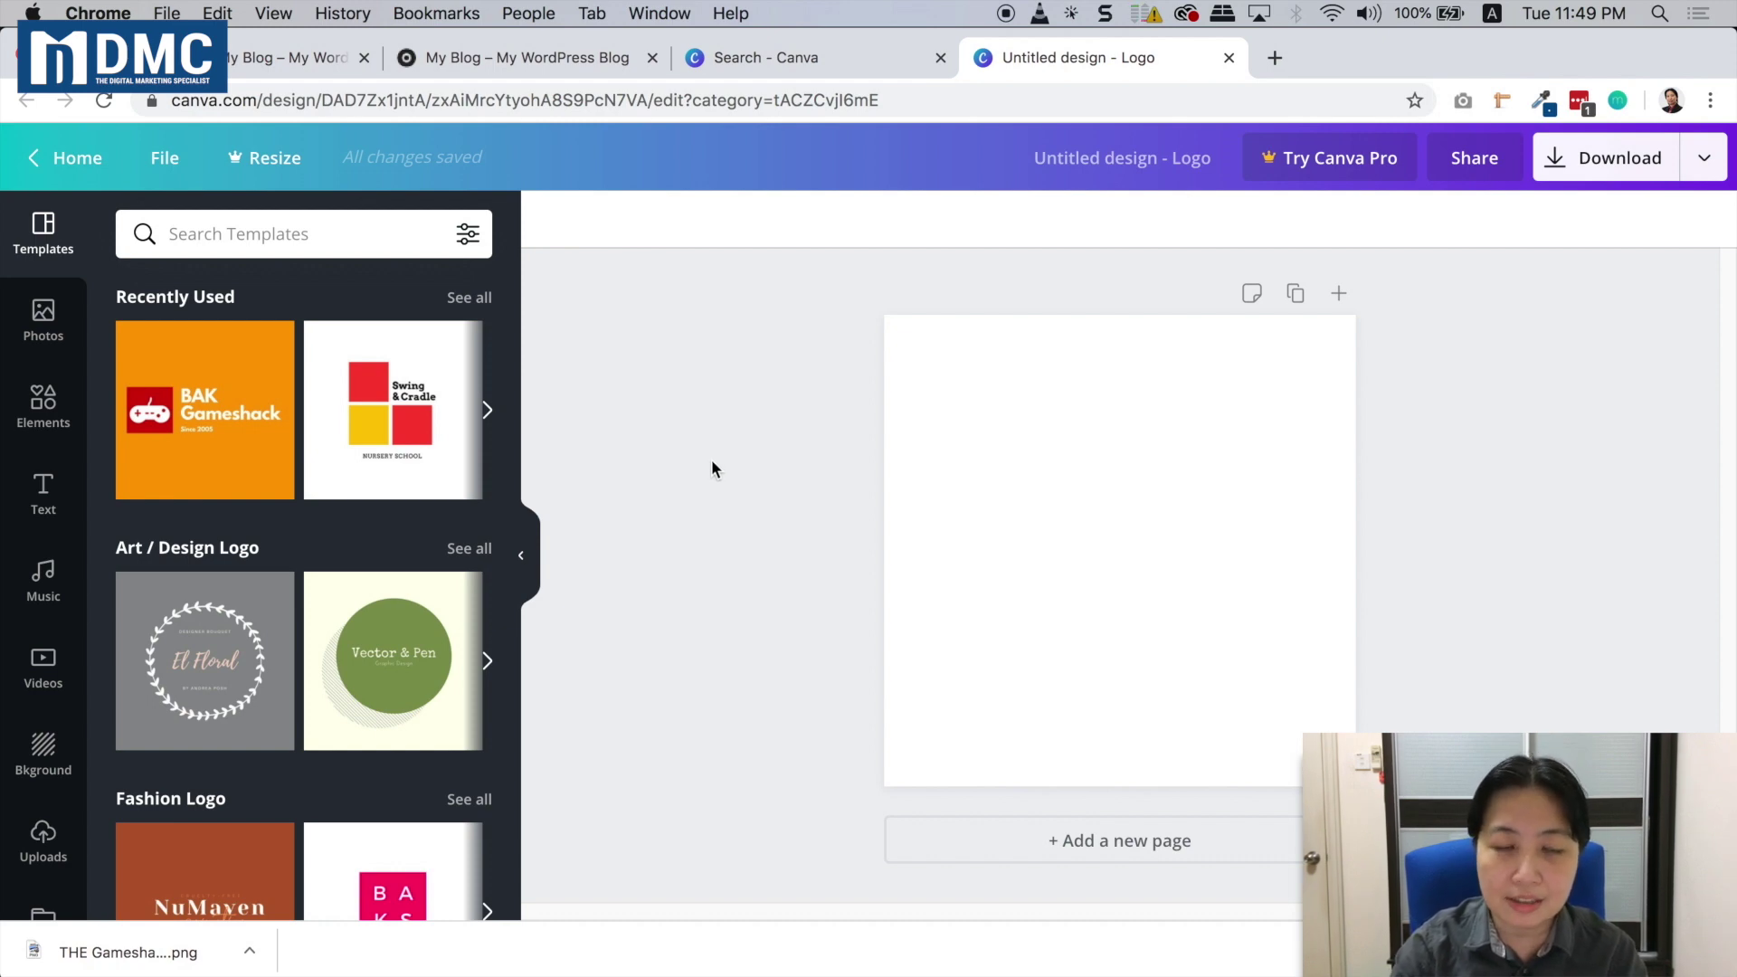
Apply the BAK Gameshack logo template to the blank page
left_click(227, 384)
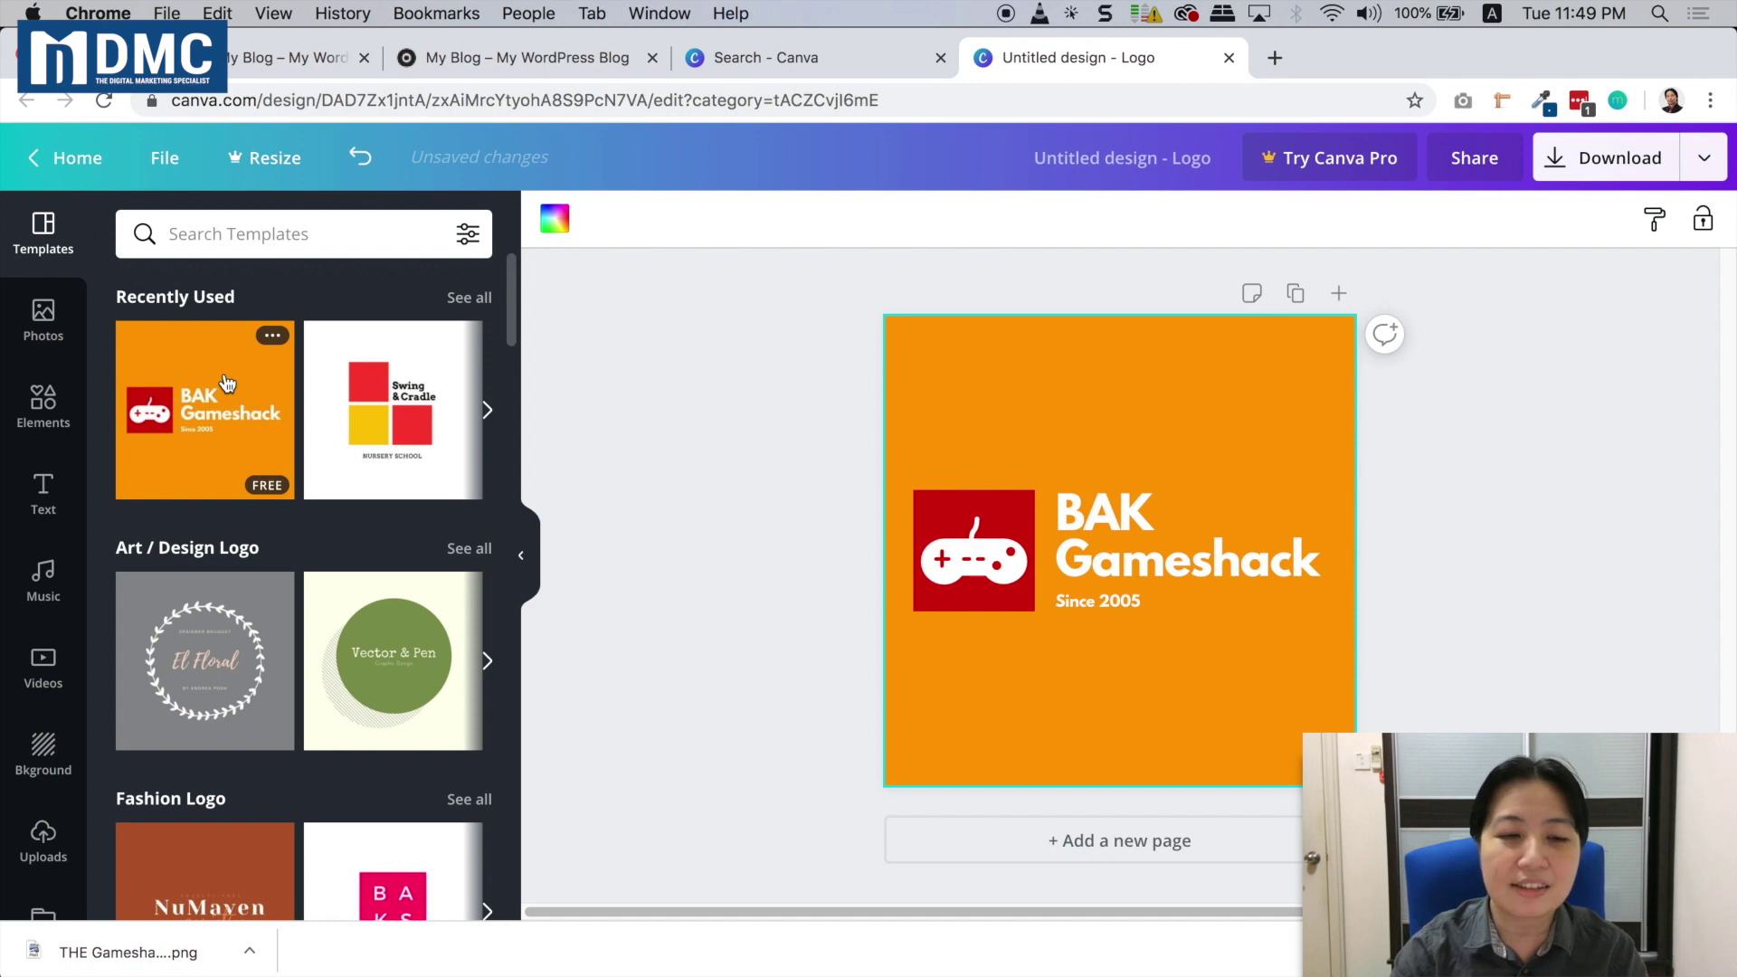
Change the BAK Gameshack logo's orange background to black
left_click(1488, 459)
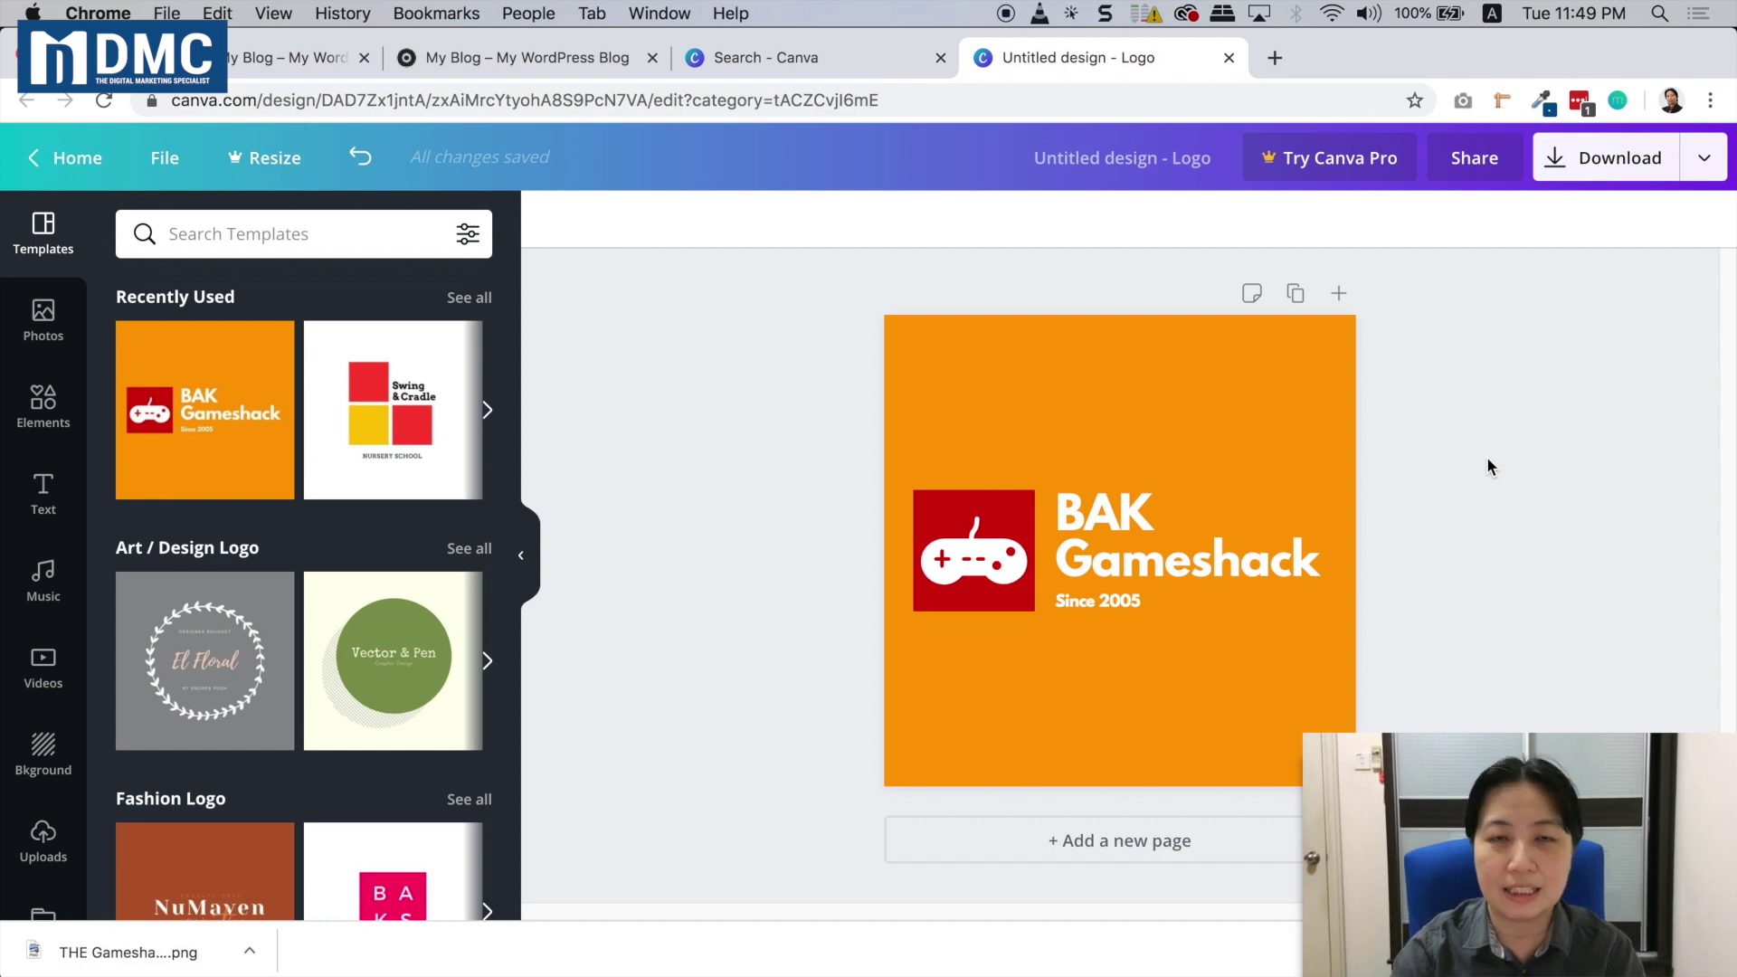
left_click(1151, 389)
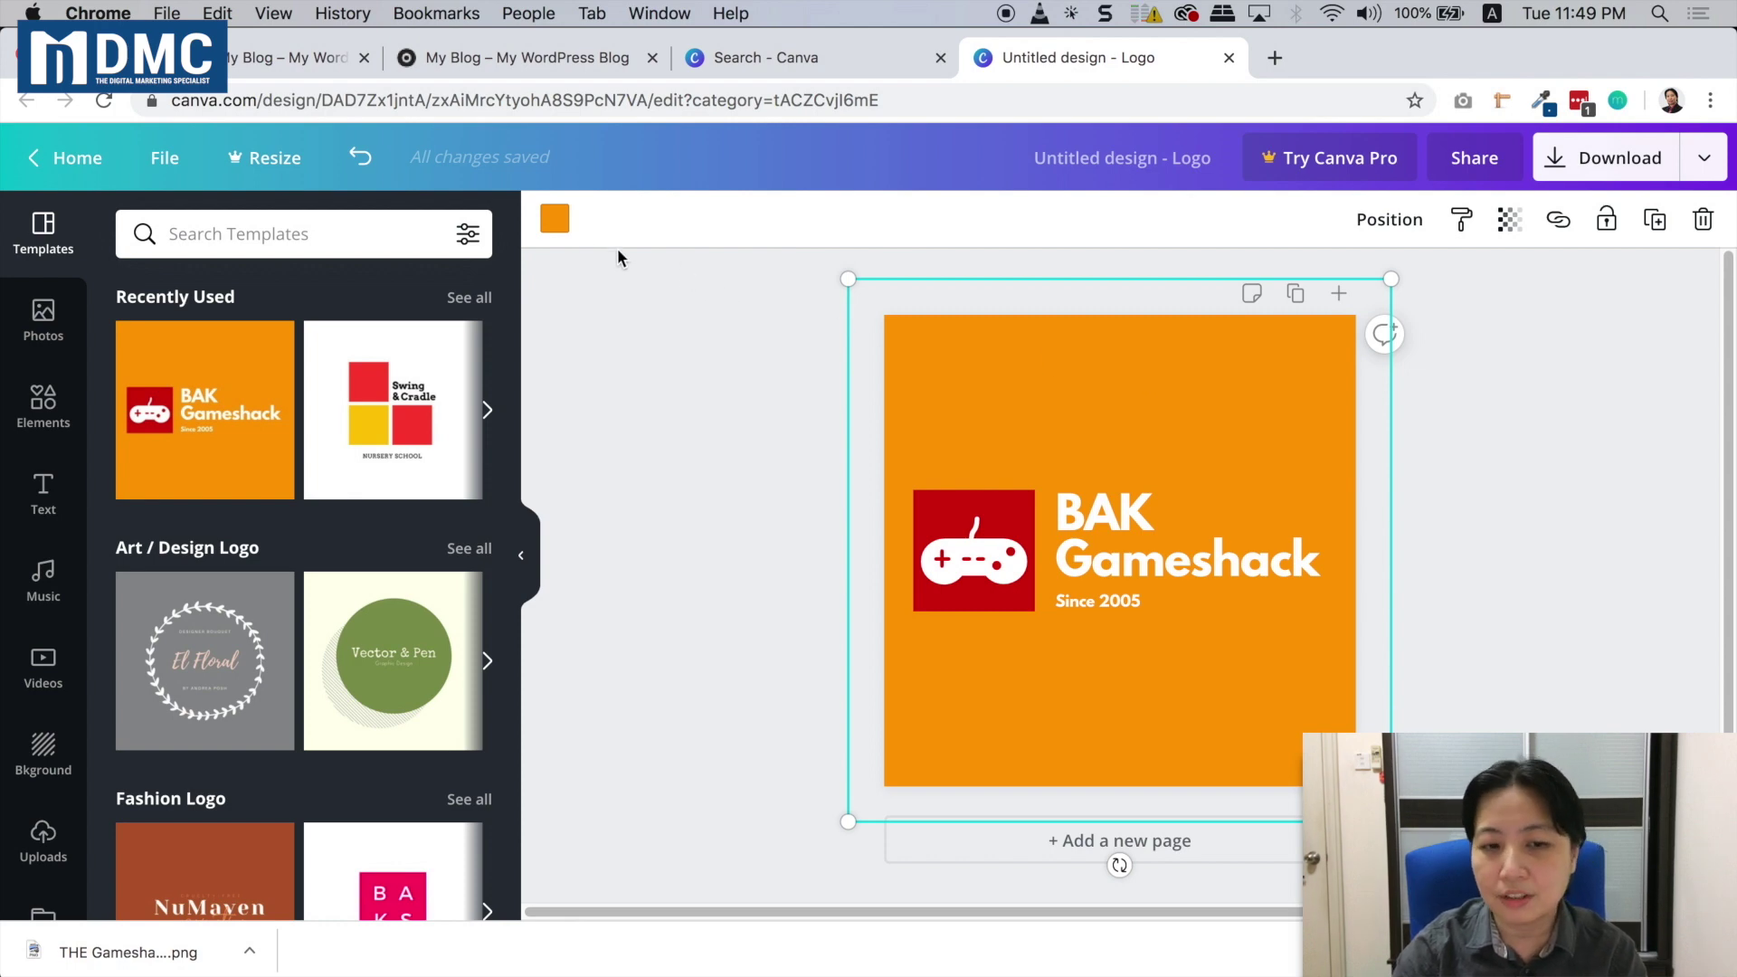
left_click(555, 219)
left_click(140, 572)
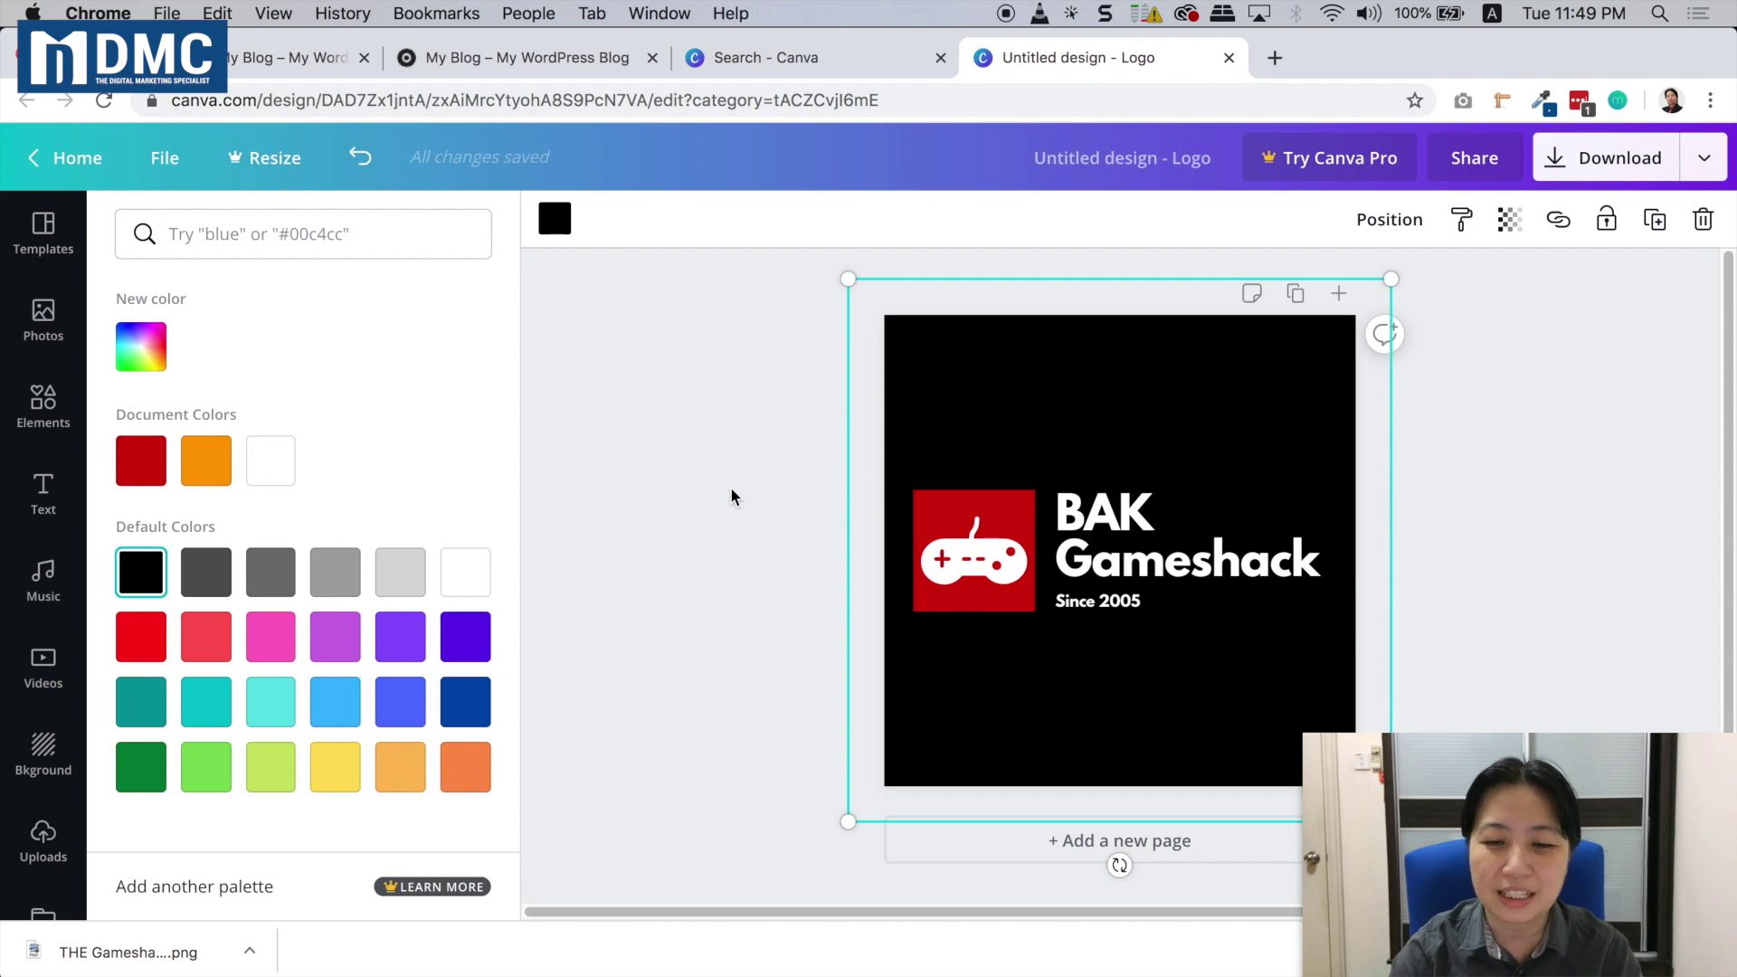
left_click(730, 492)
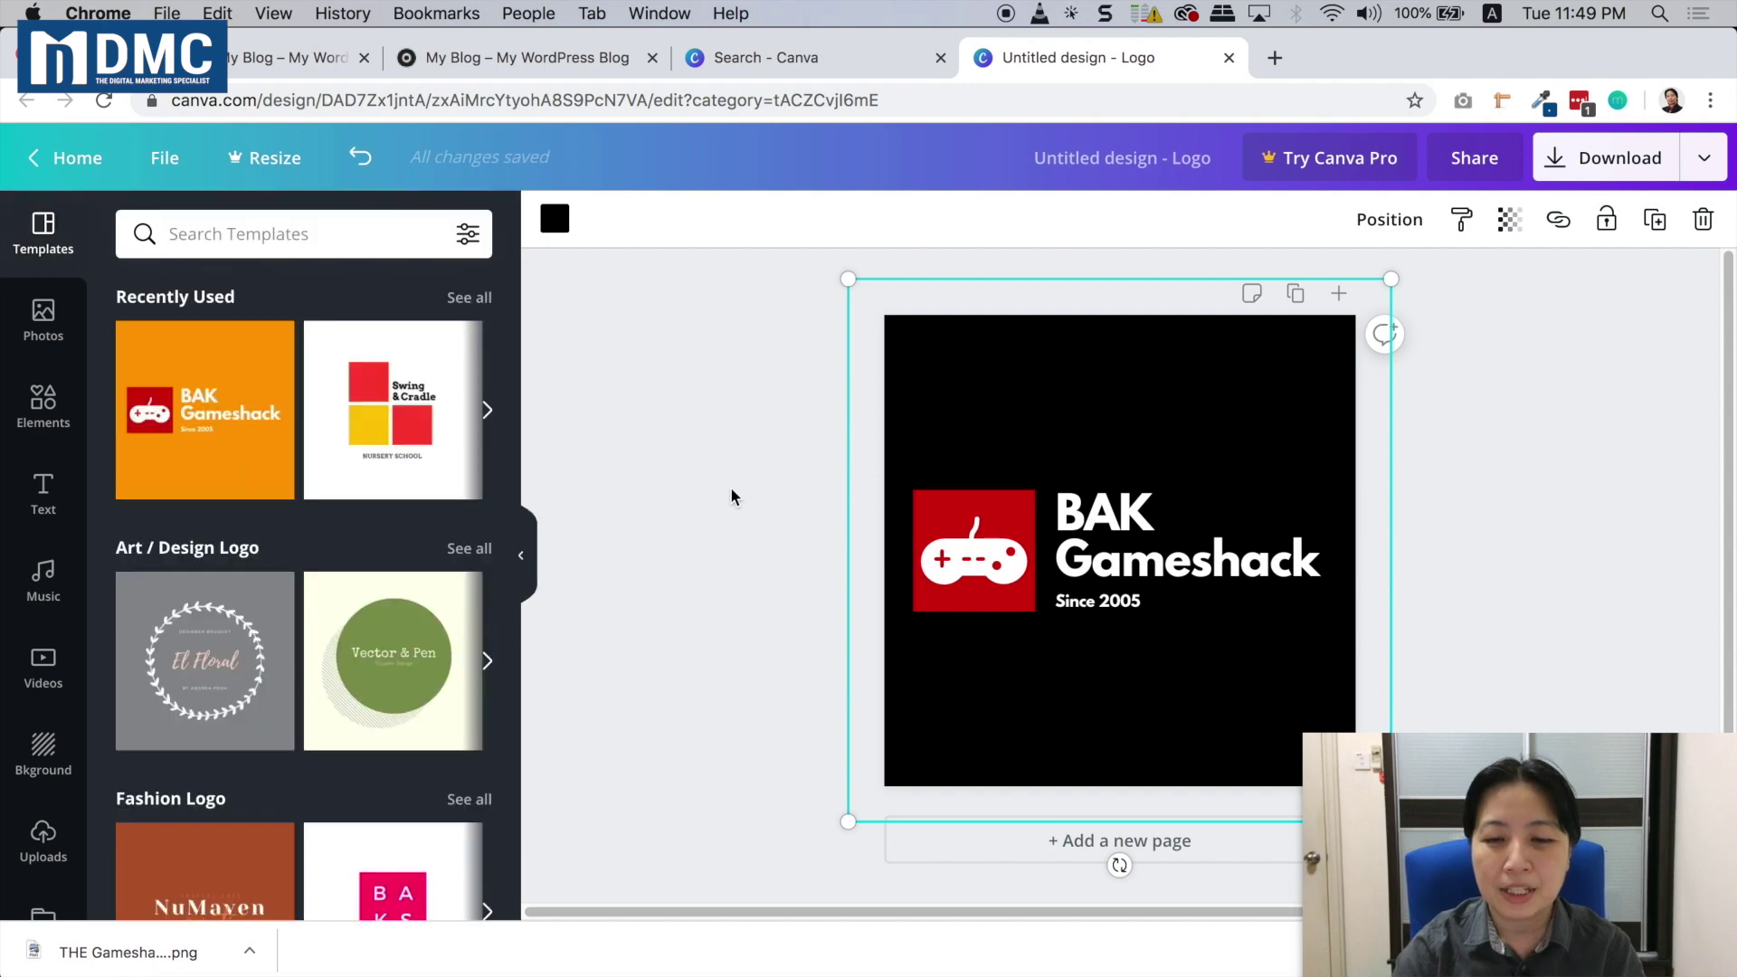
left_click(1109, 524)
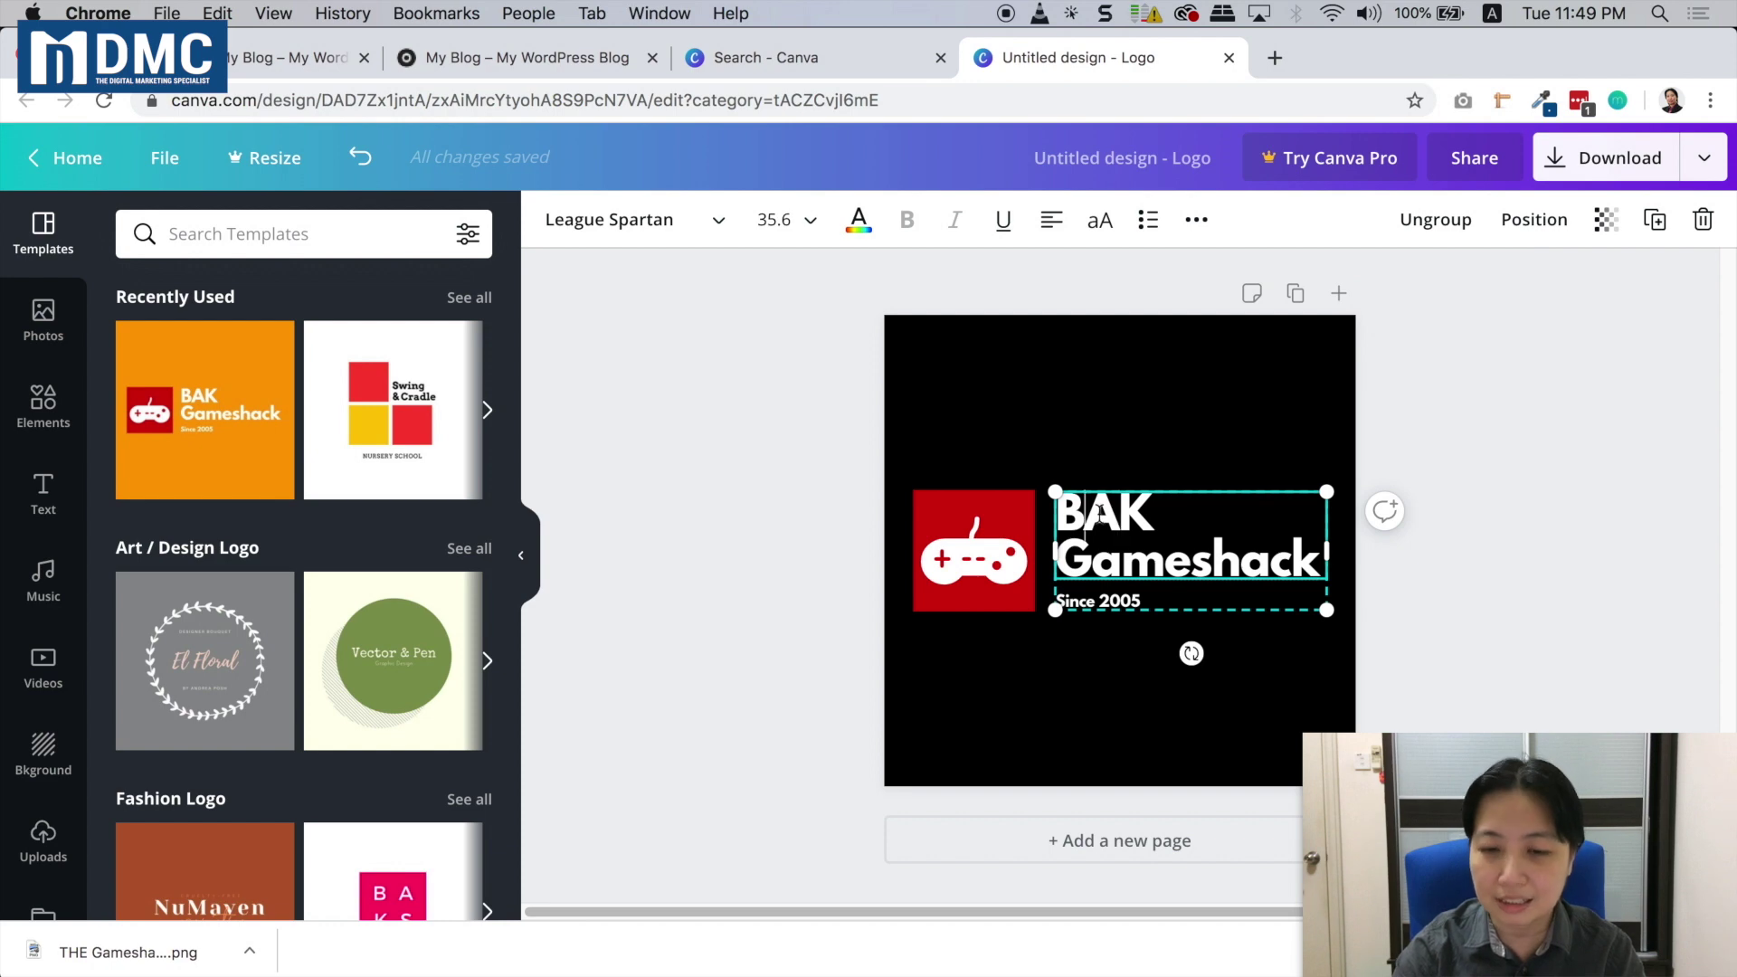
Replace 'BAK' with 'The', delete the 'Since 2005' tagline, and lower the title beside the controller
double_click(1109, 514)
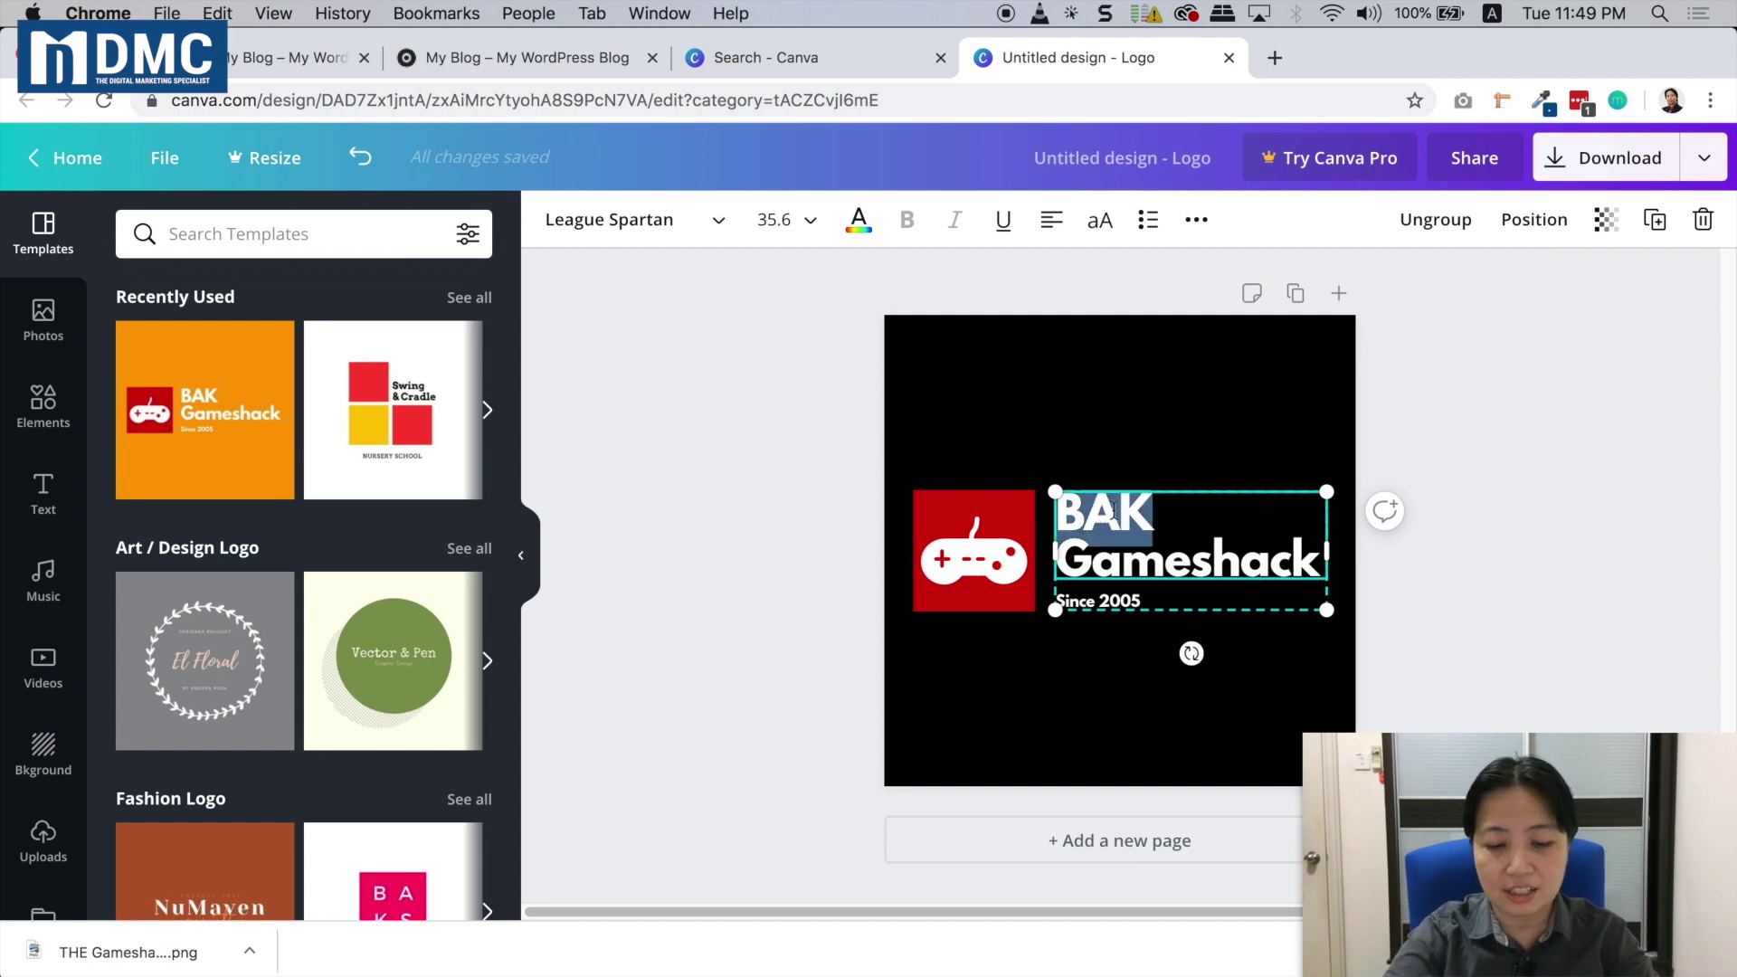
type("The")
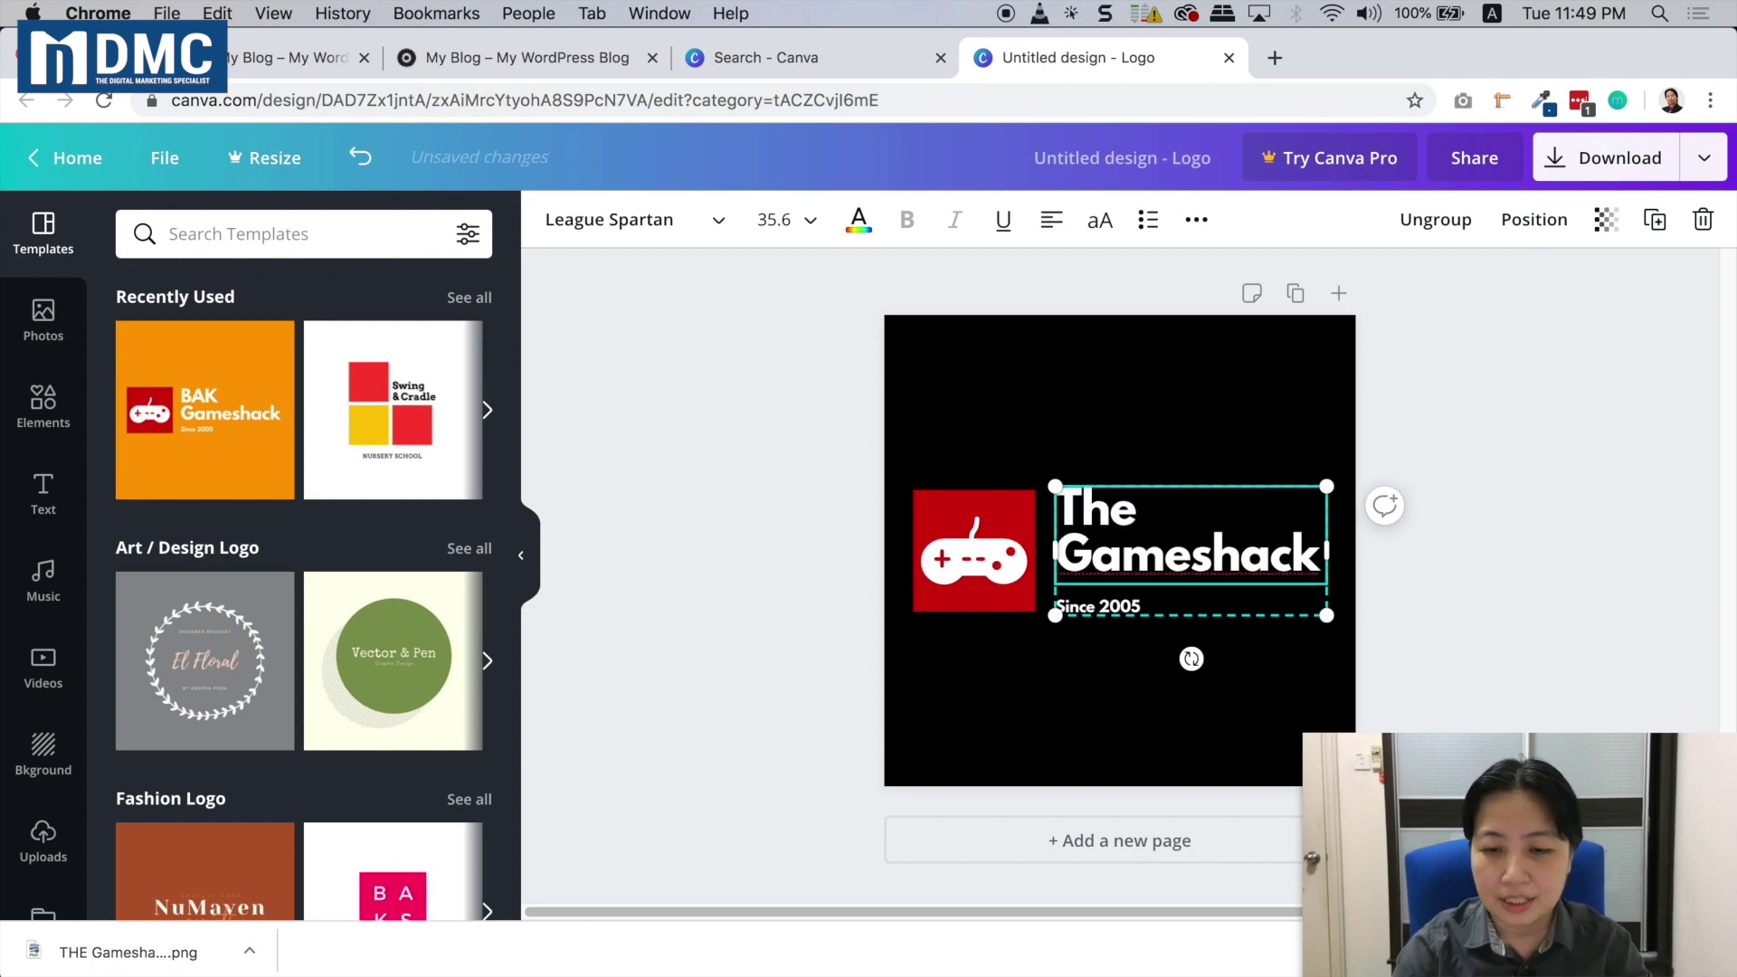
left_click(1124, 604)
double_click(1125, 604)
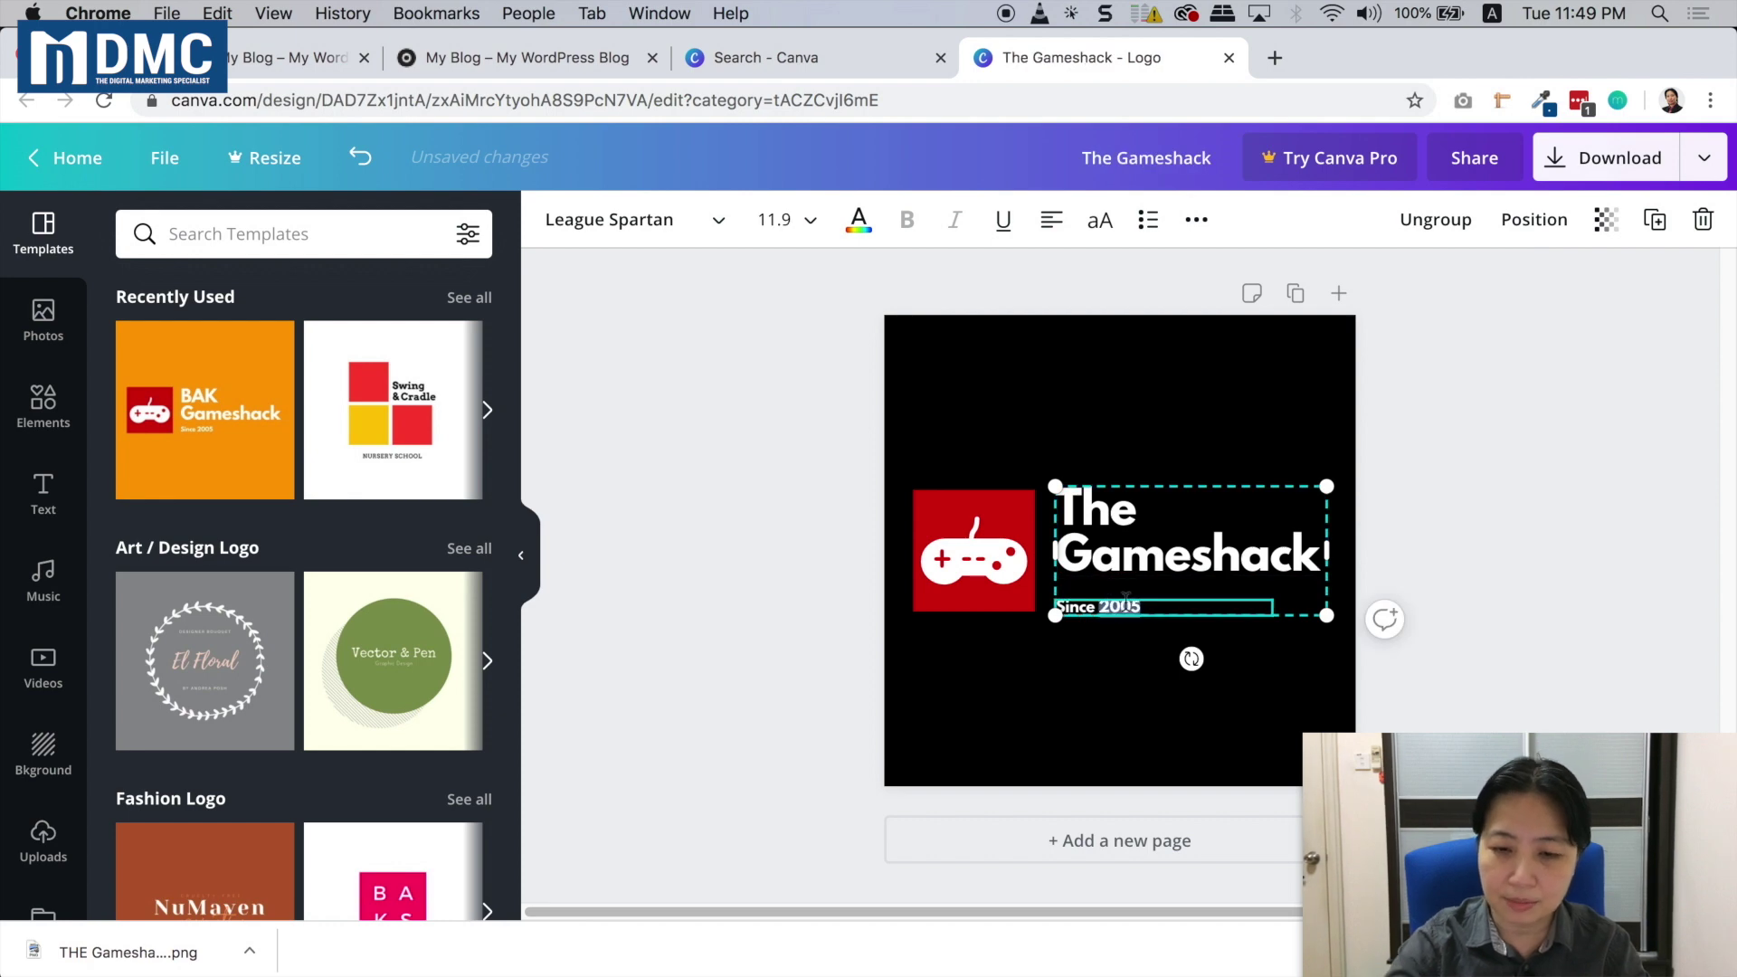
key("BackSpace")
key("BackSpace")
key("BackSpace")
key("BackSpace")
key("BackSpace")
key("BackSpace")
key("BackSpace")
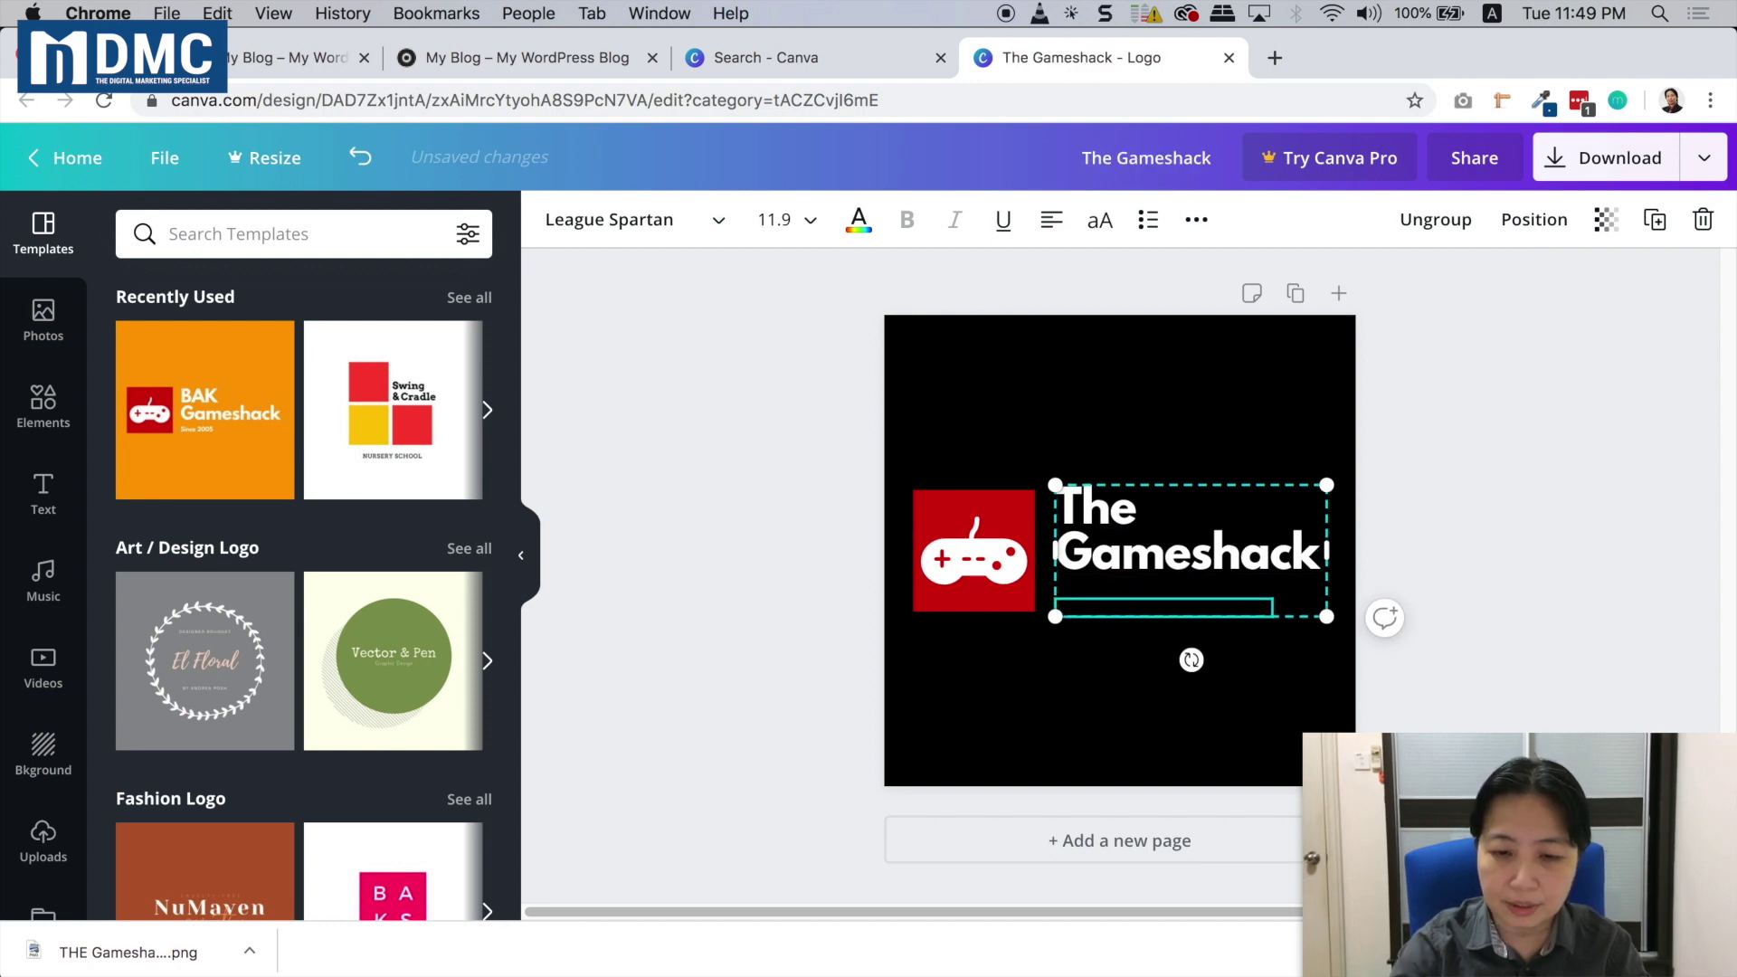
left_click(1165, 584)
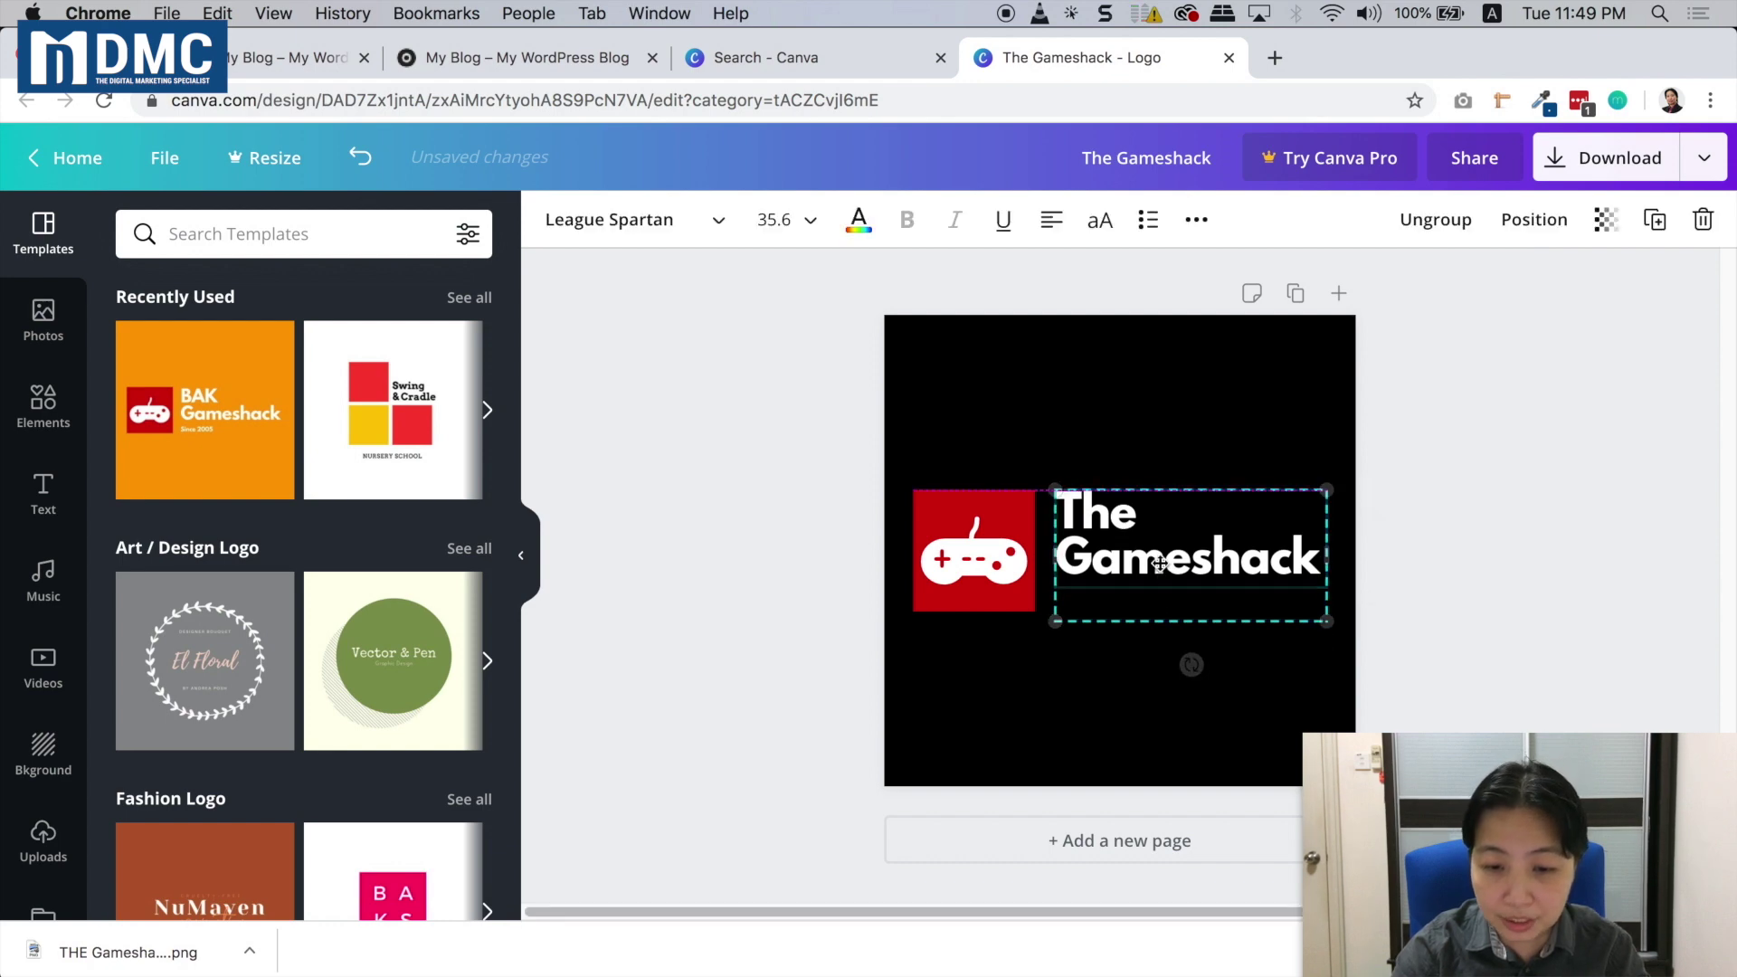
left_click_drag(1161, 563, 1160, 580)
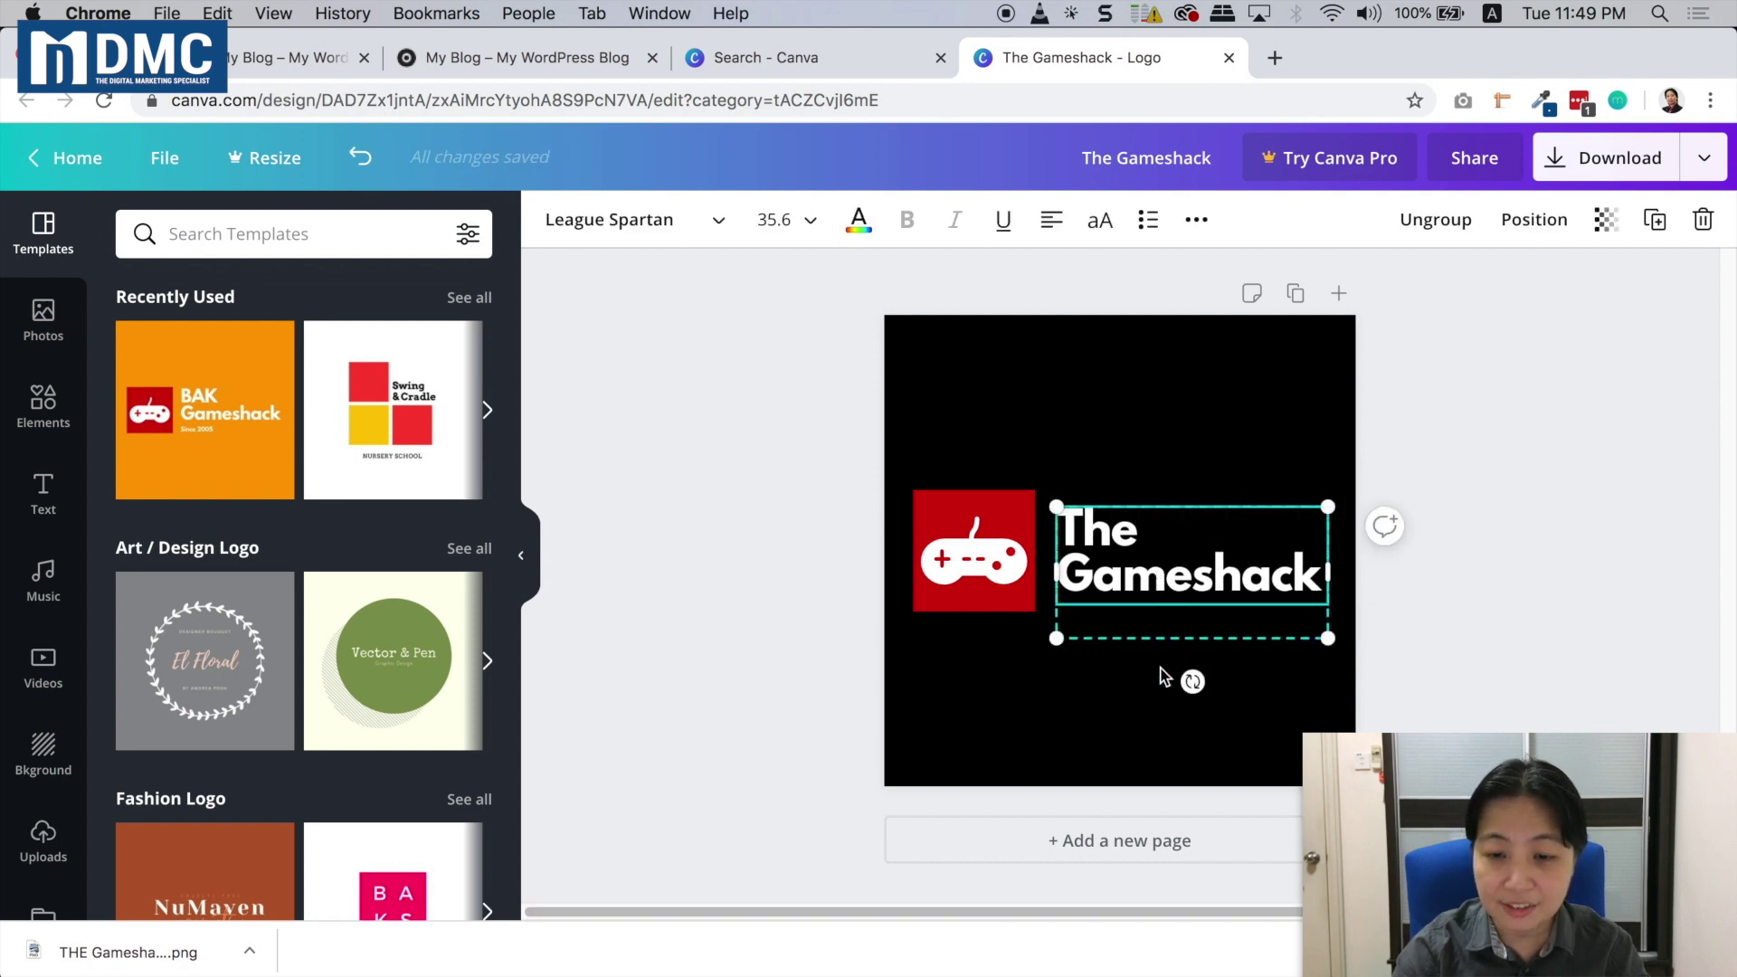
left_click(1161, 721)
left_click(1540, 644)
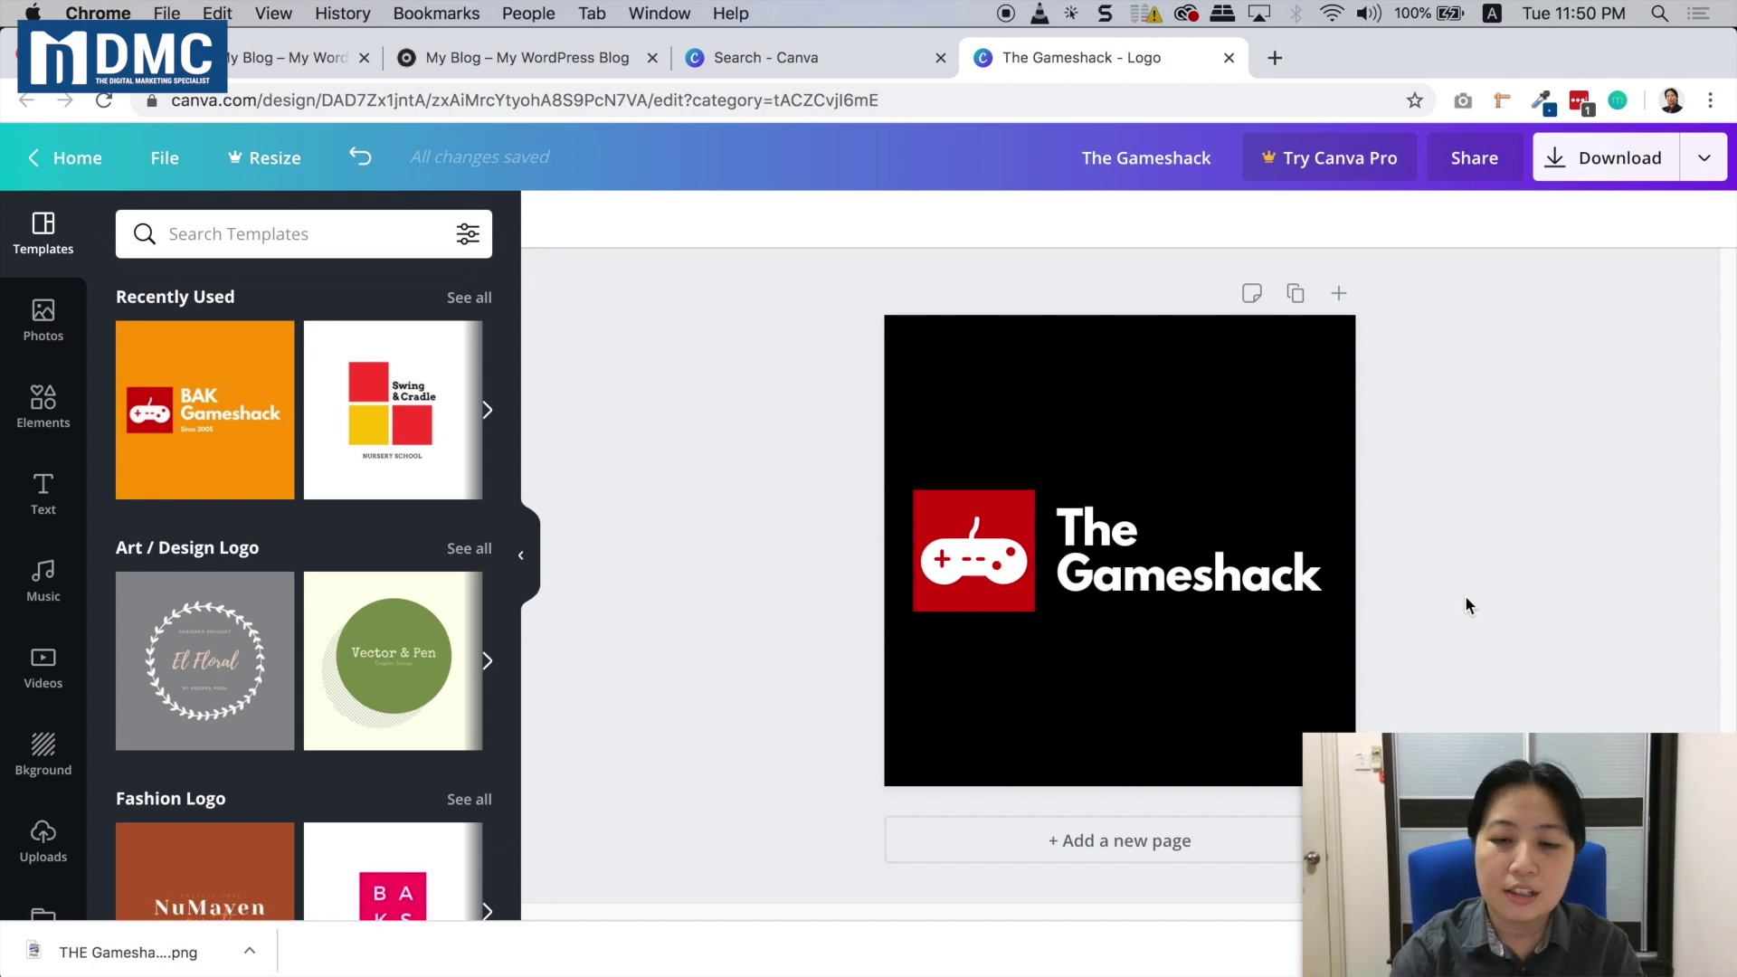
Set The Gameshack title in the Horizon font
left_click(1181, 570)
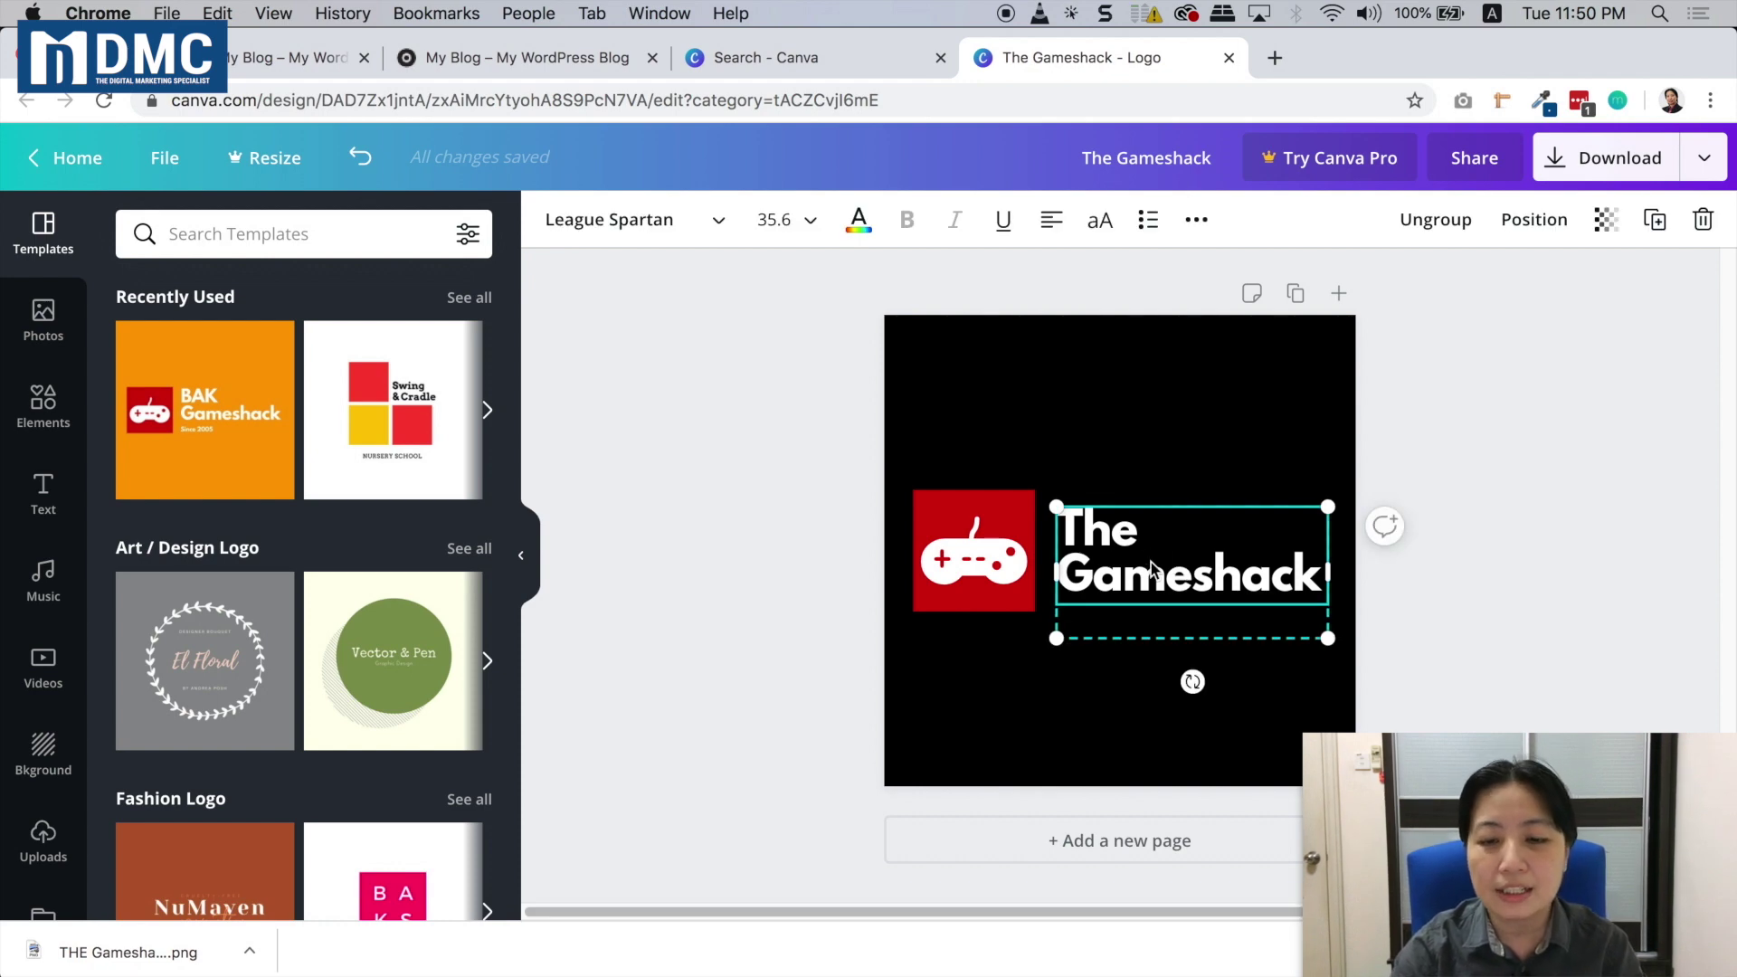
left_click_drag(1061, 517, 1322, 593)
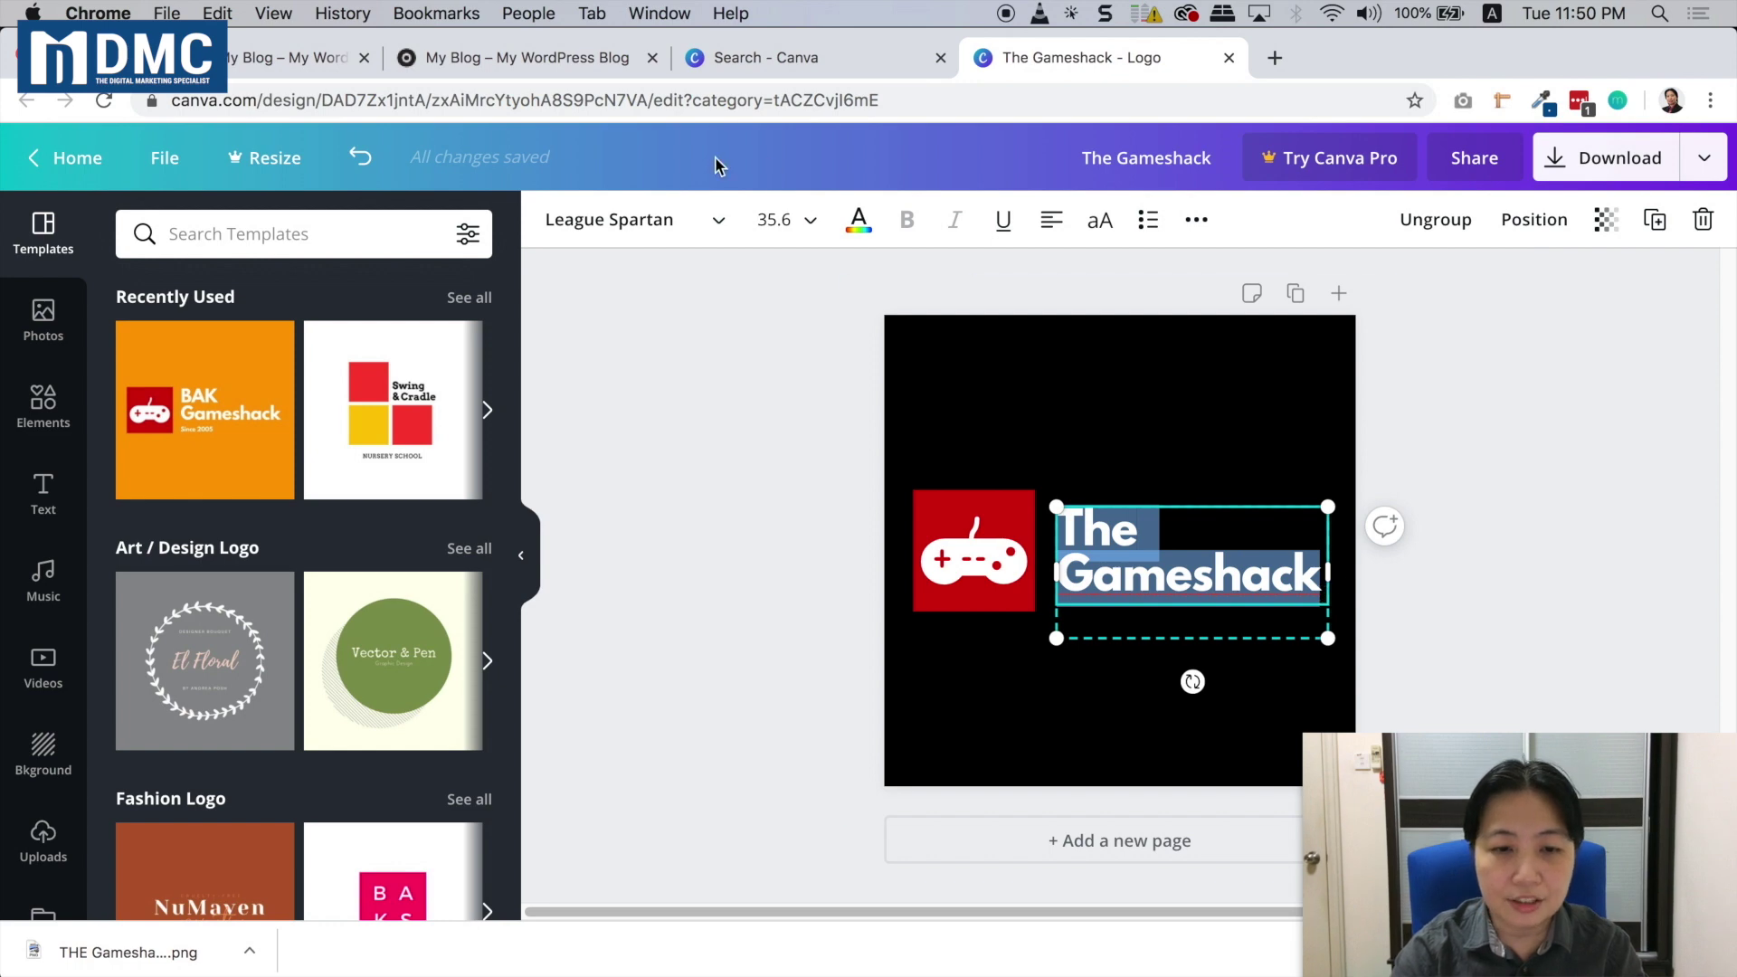
left_click(717, 226)
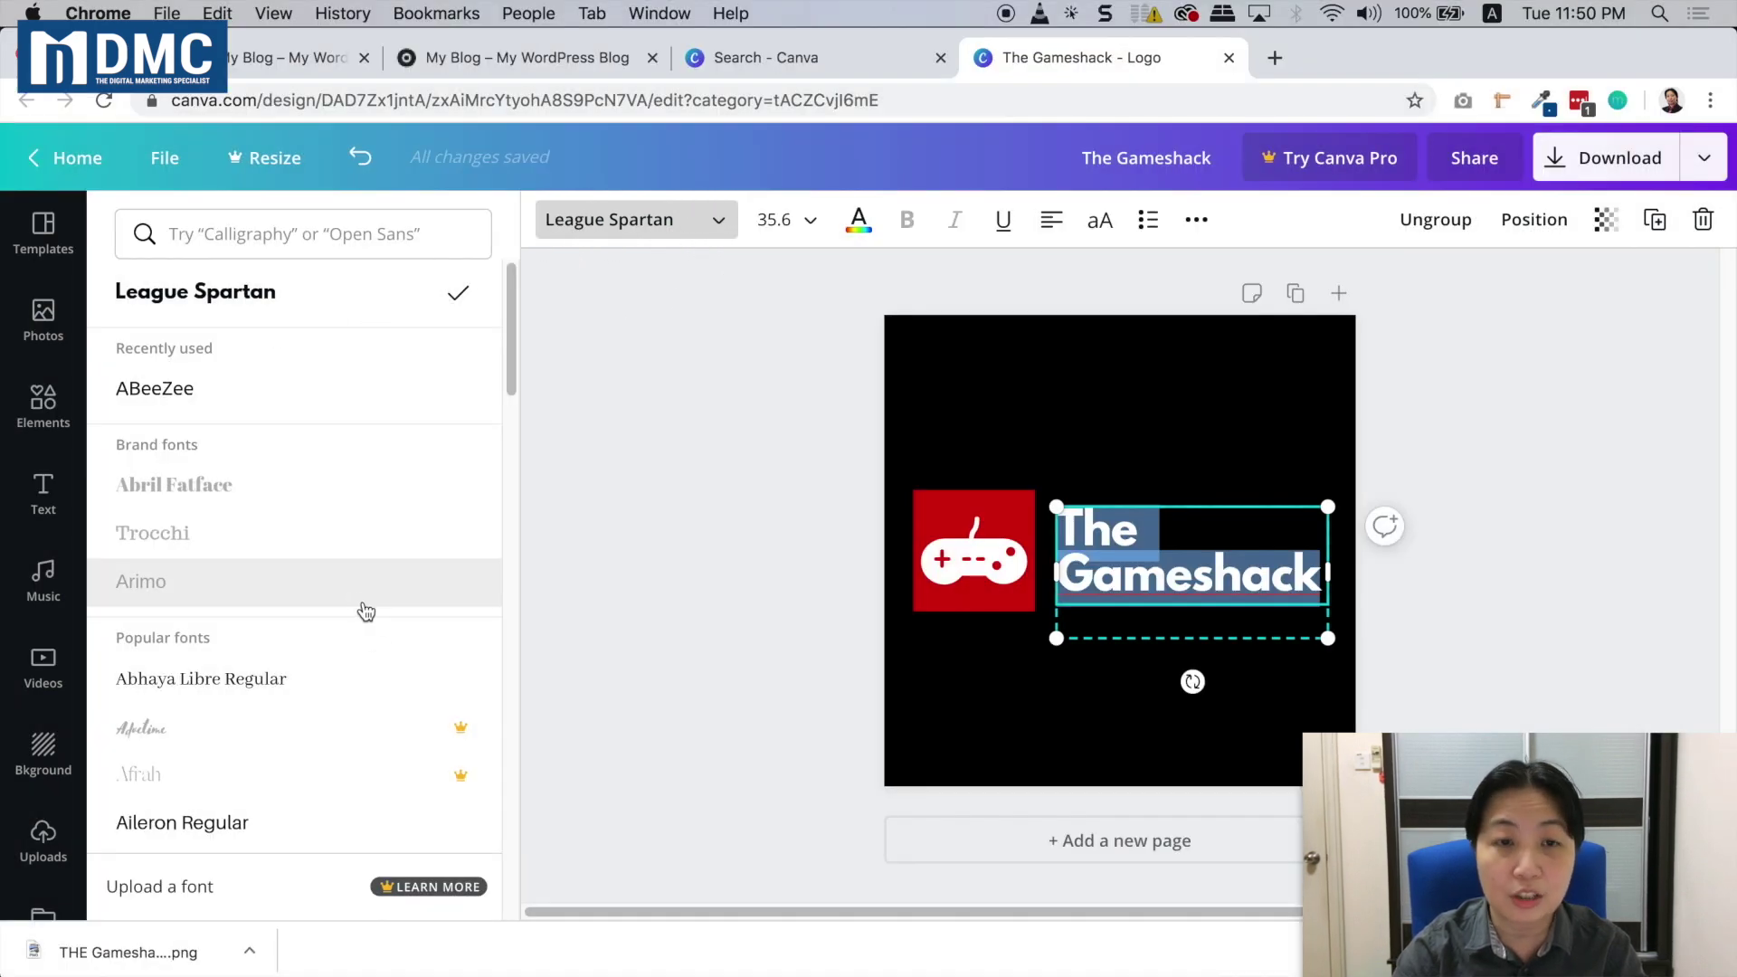
scroll(367, 484, "down", 6)
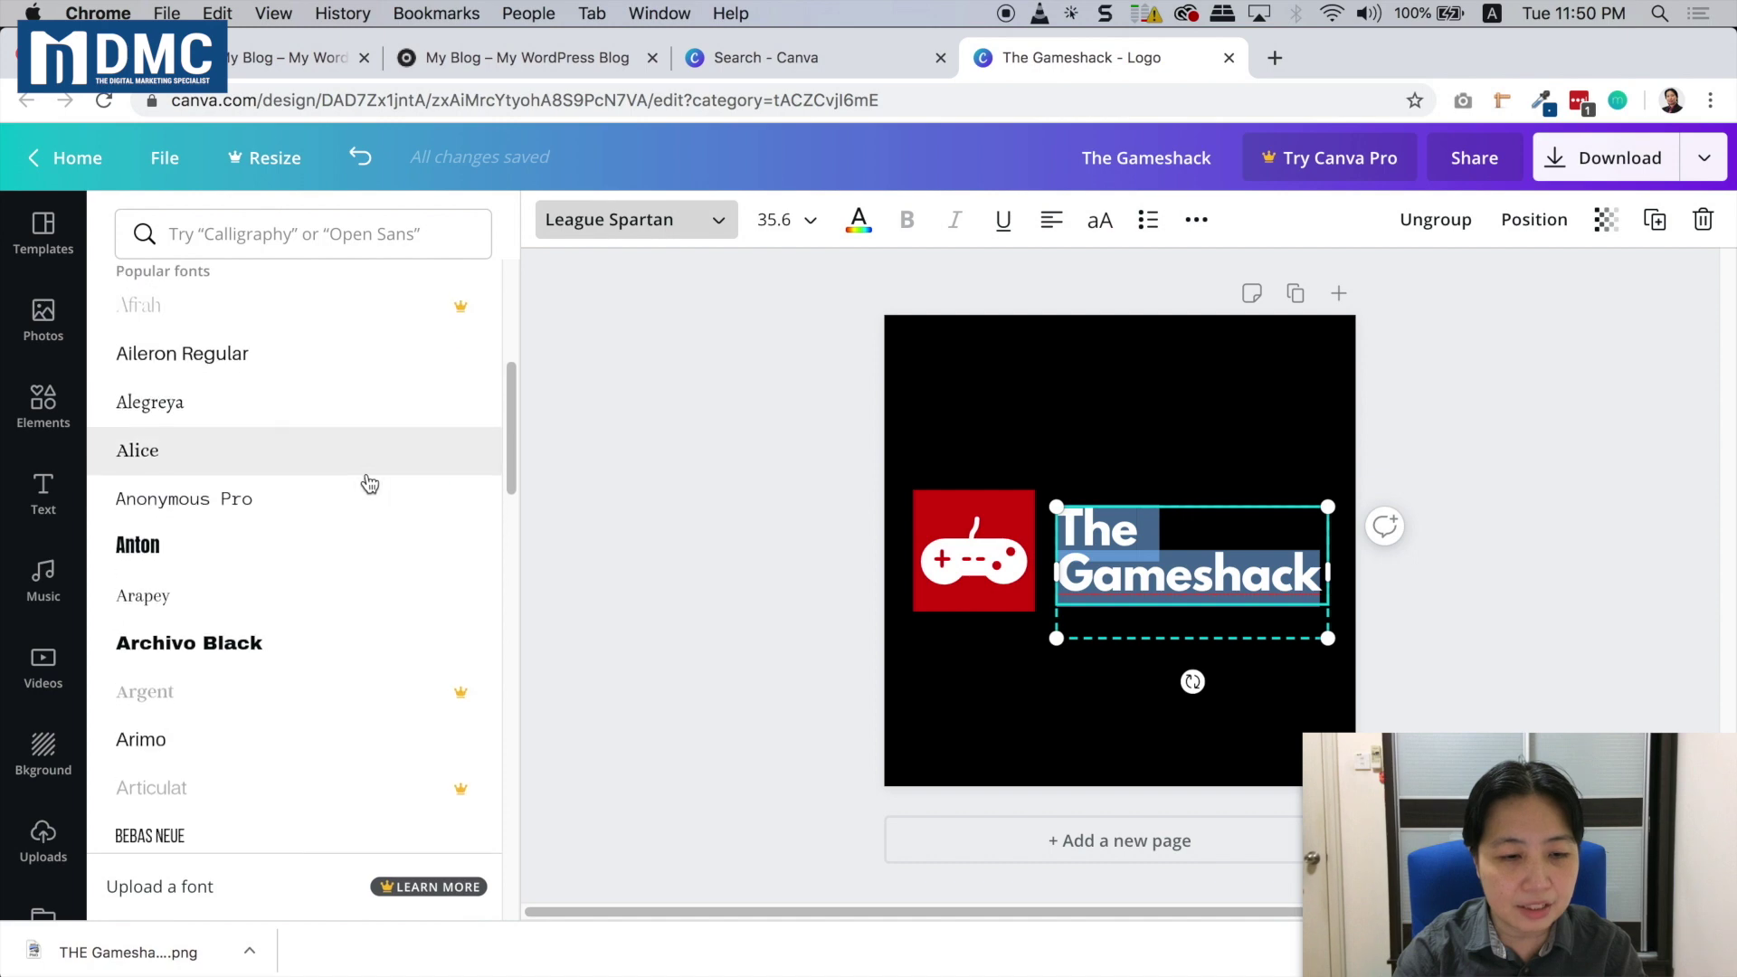
scroll(369, 484, "down", 4)
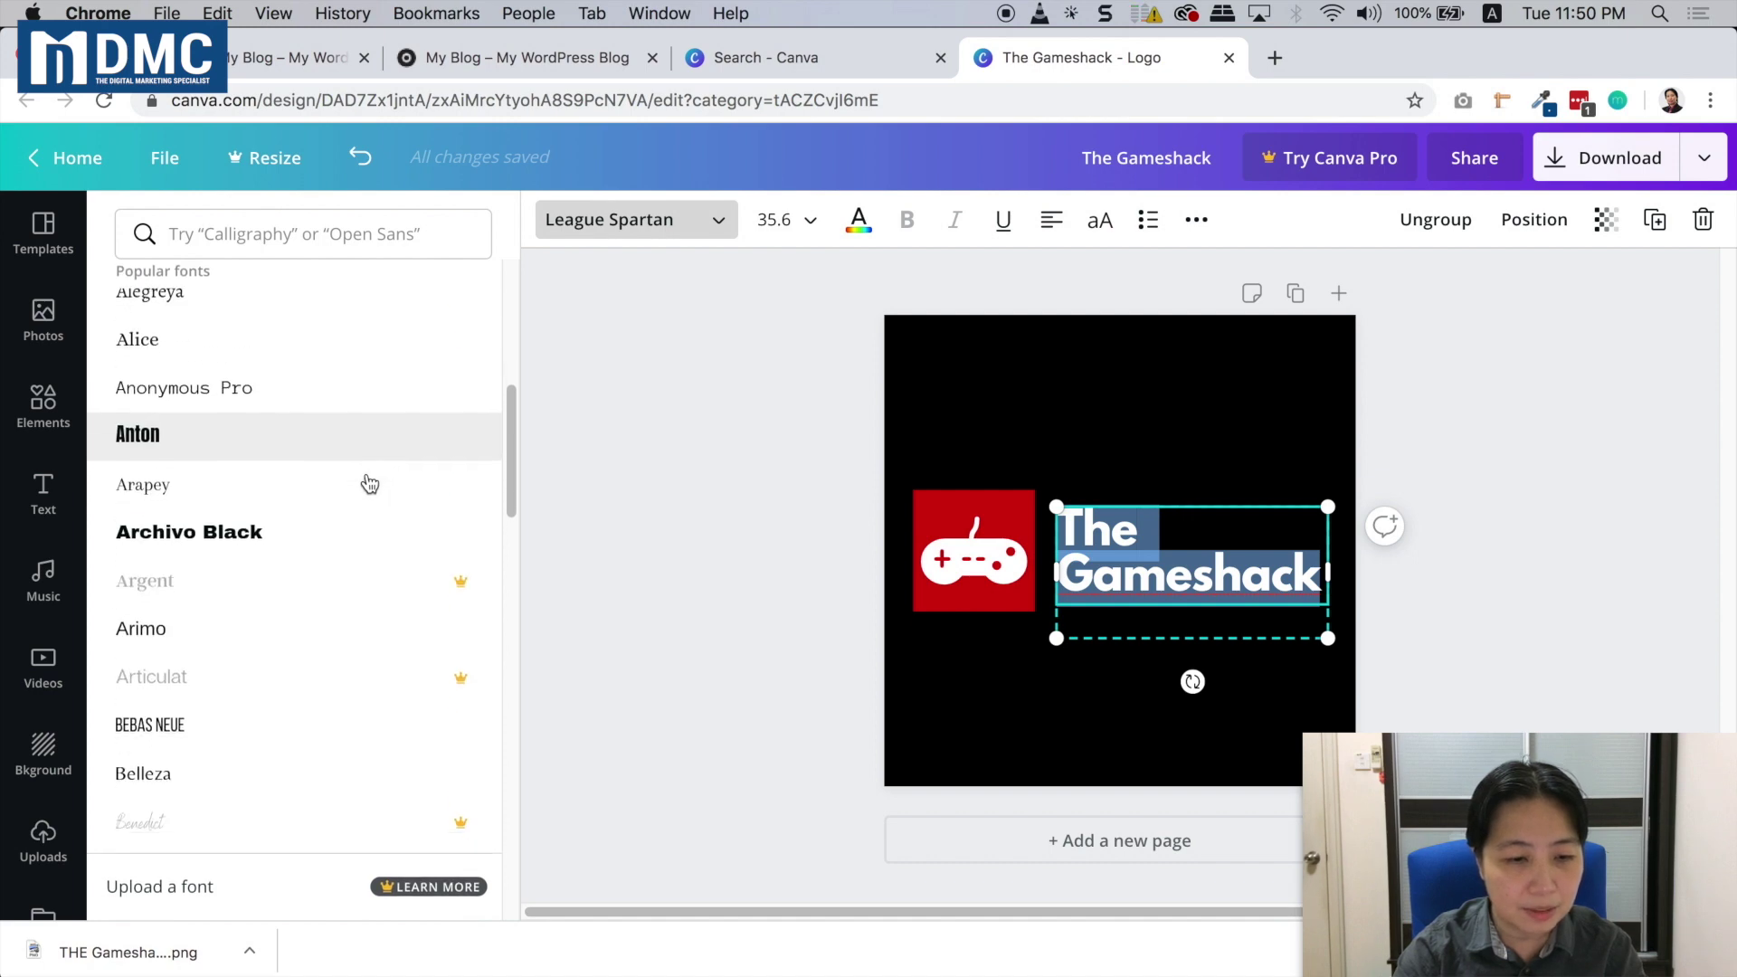
scroll(369, 484, "down", 5)
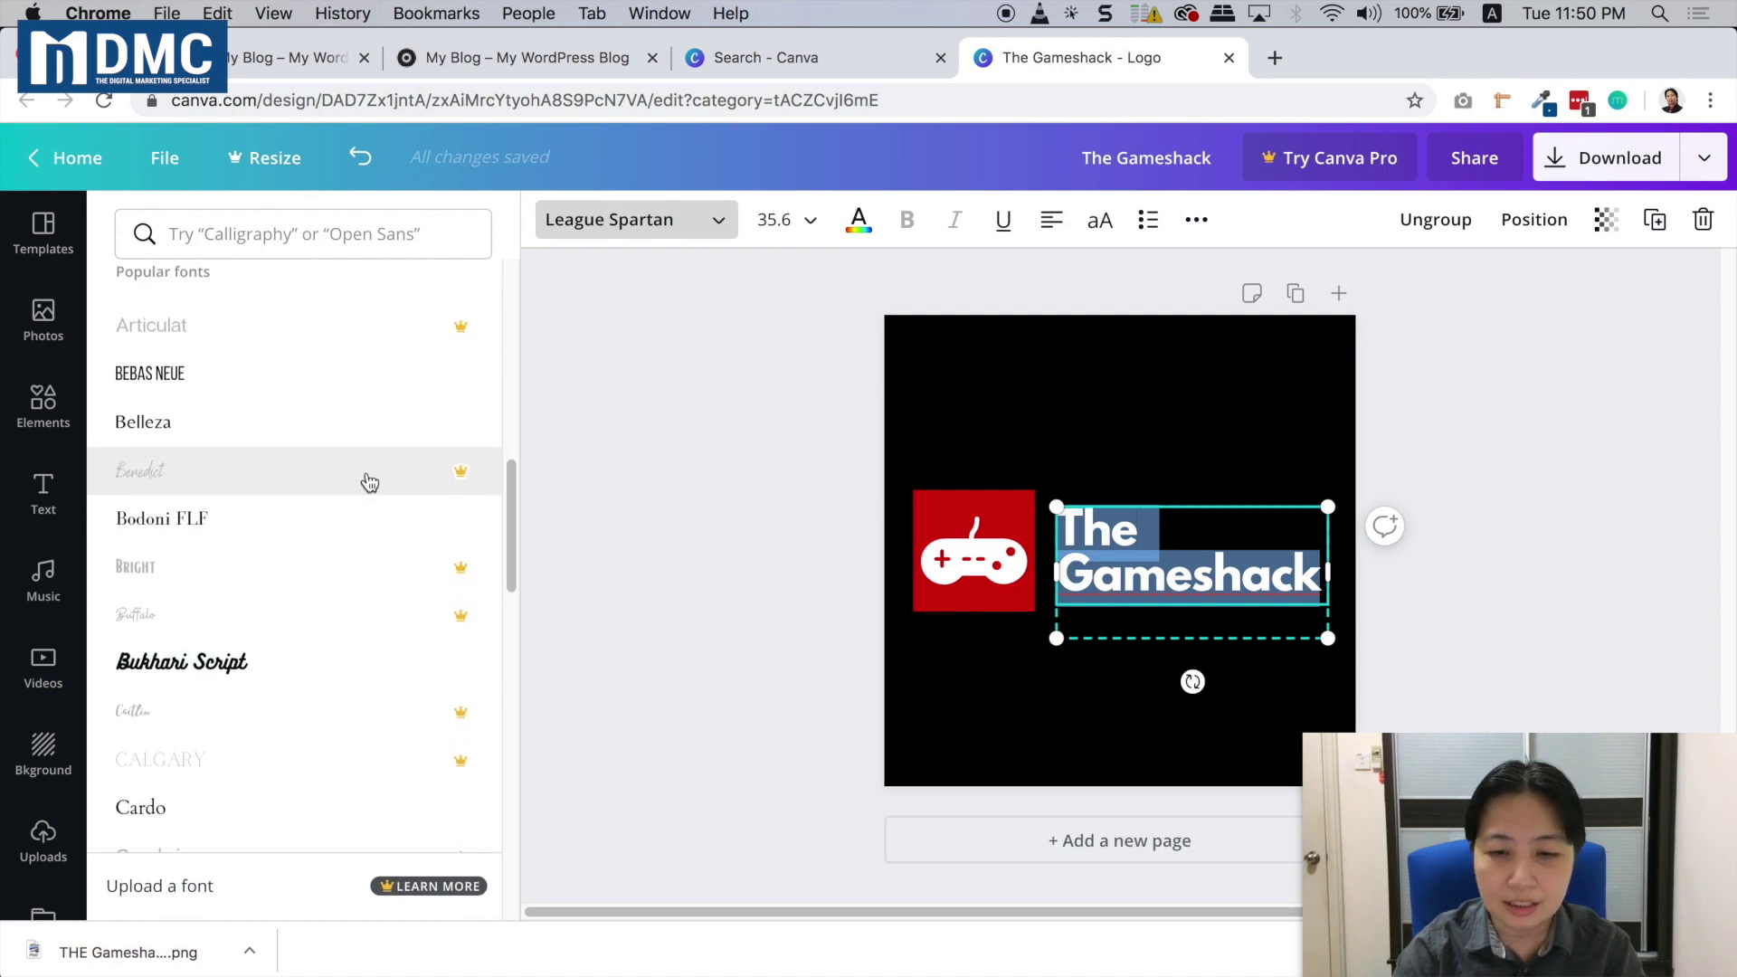
scroll(369, 482, "down", 6)
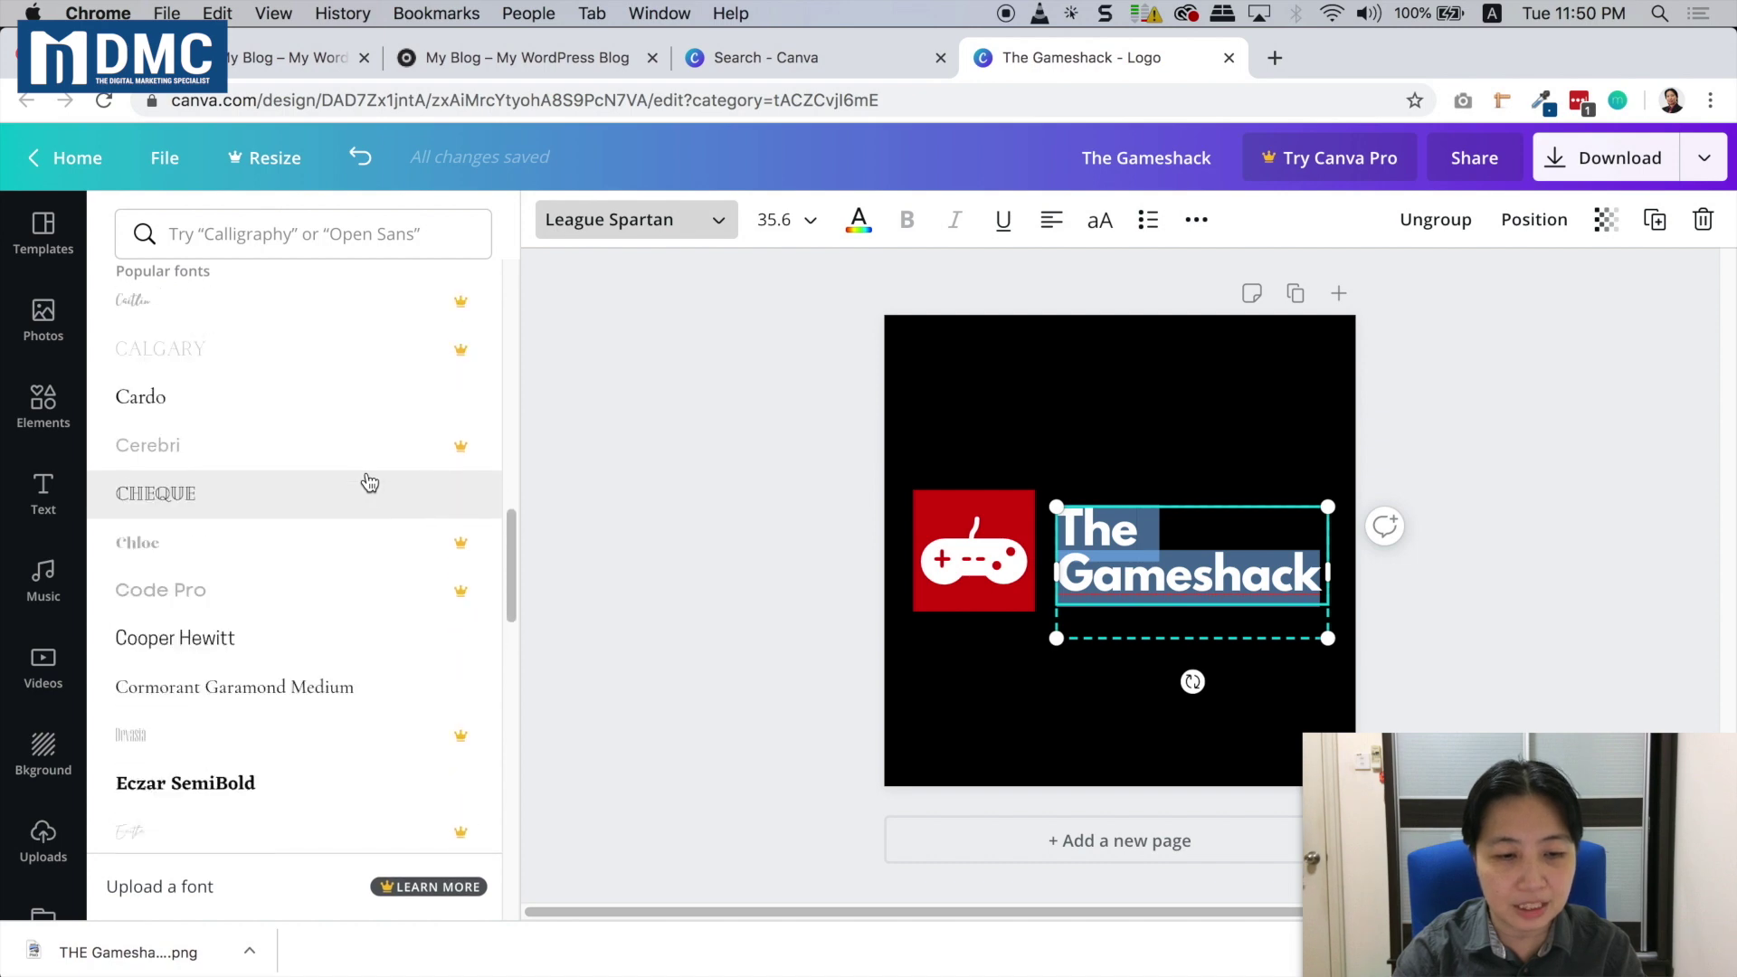
scroll(370, 482, "down", 3)
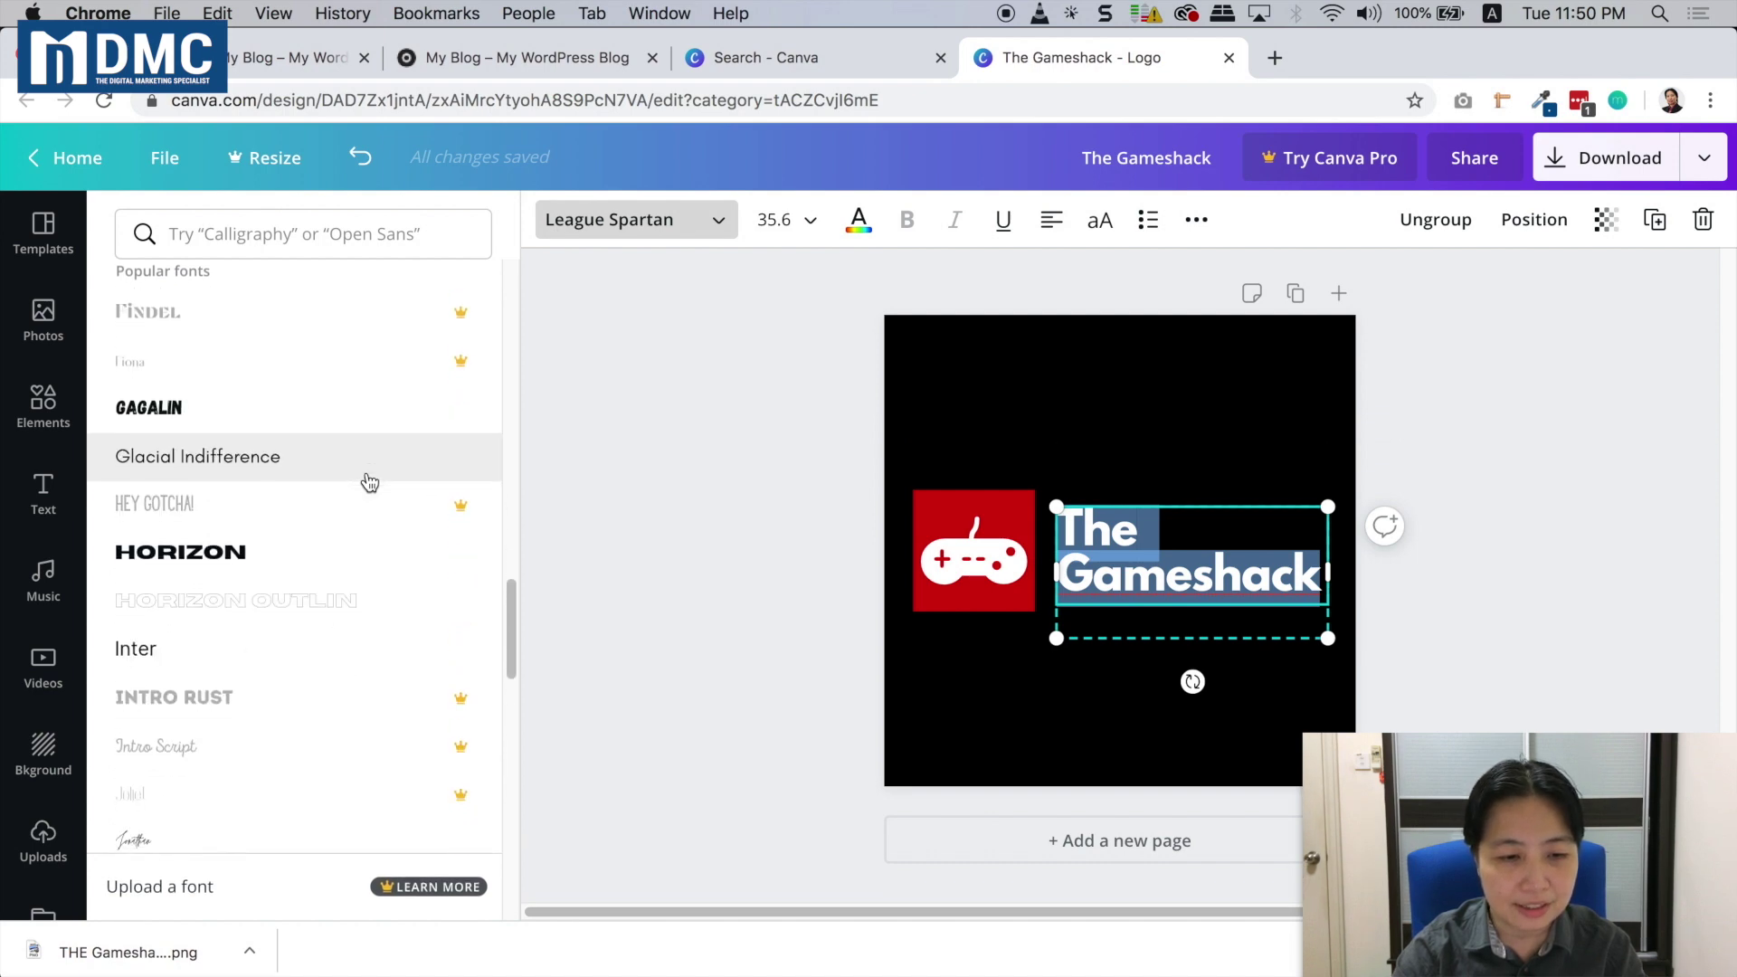
left_click(362, 558)
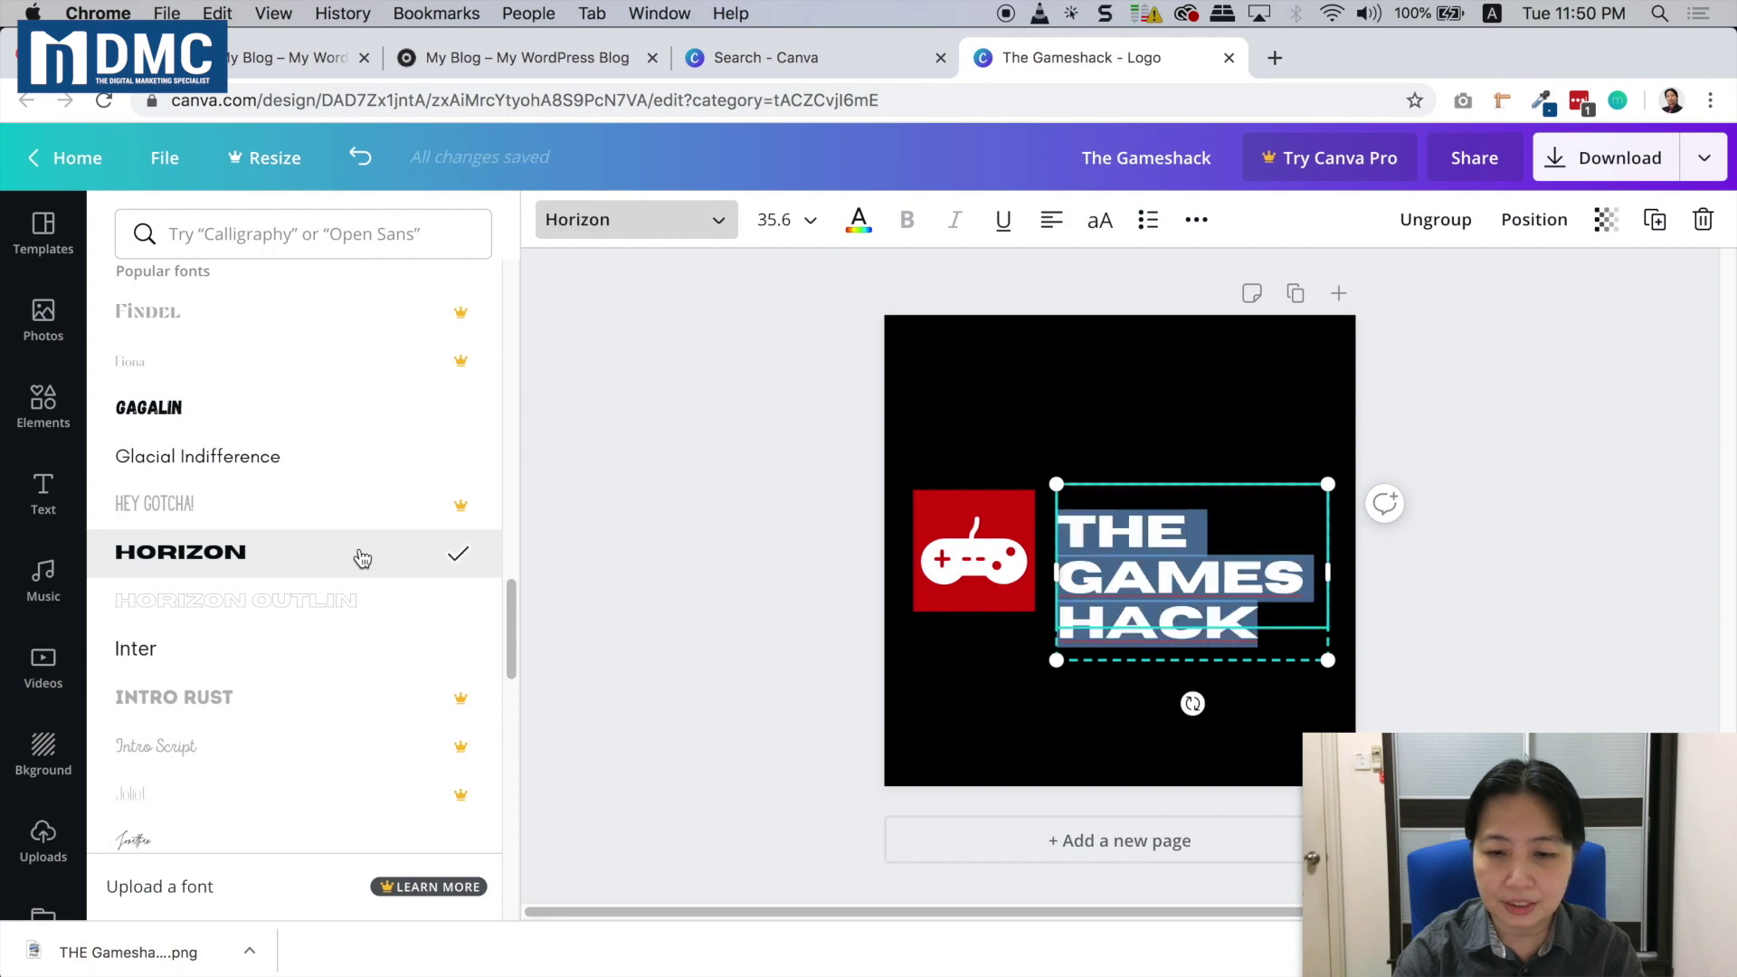
left_click(796, 630)
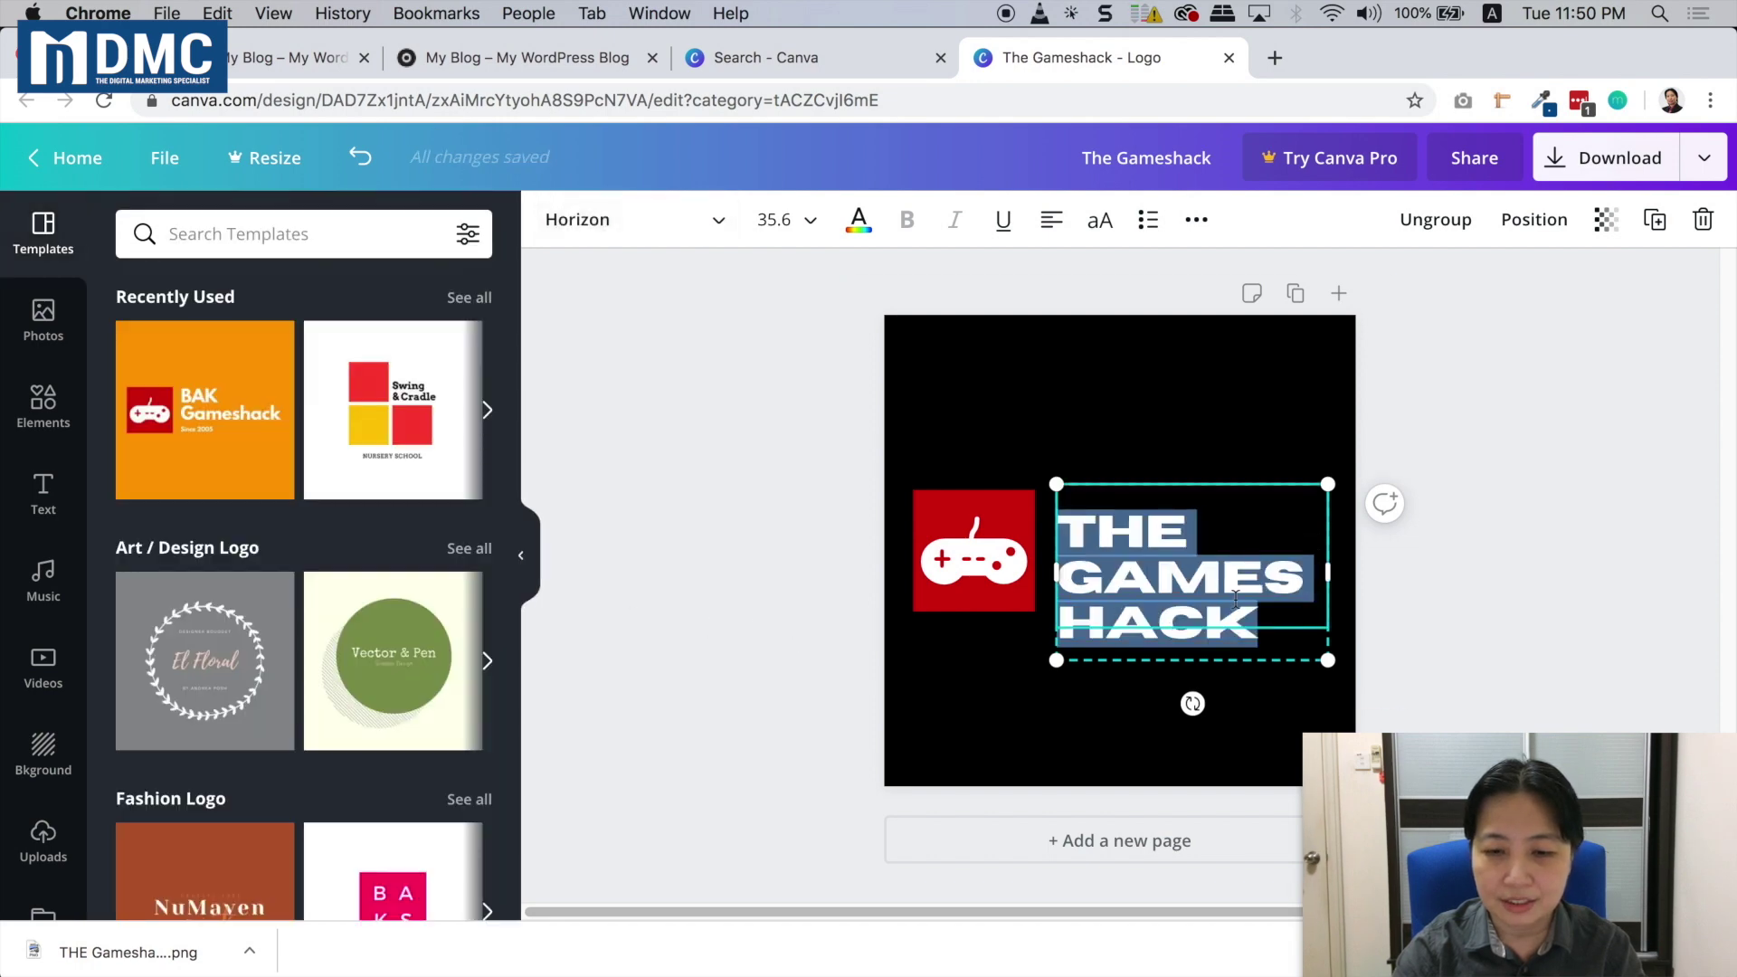
left_click(1210, 579)
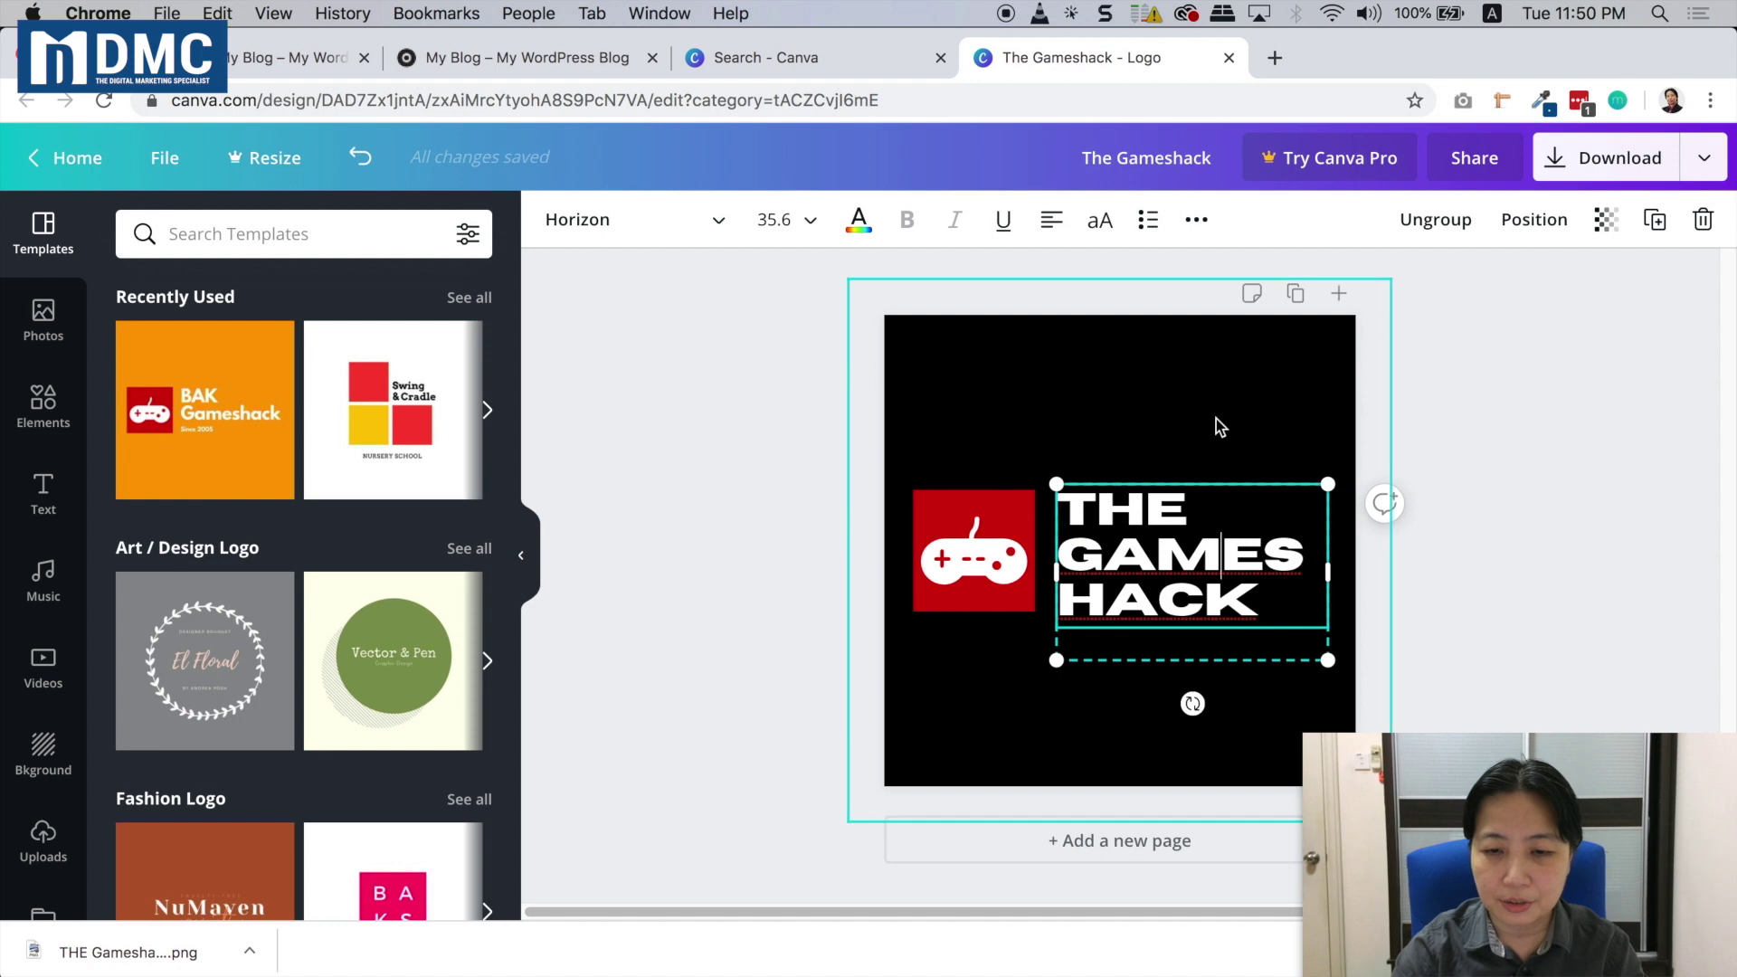
left_click(1258, 604)
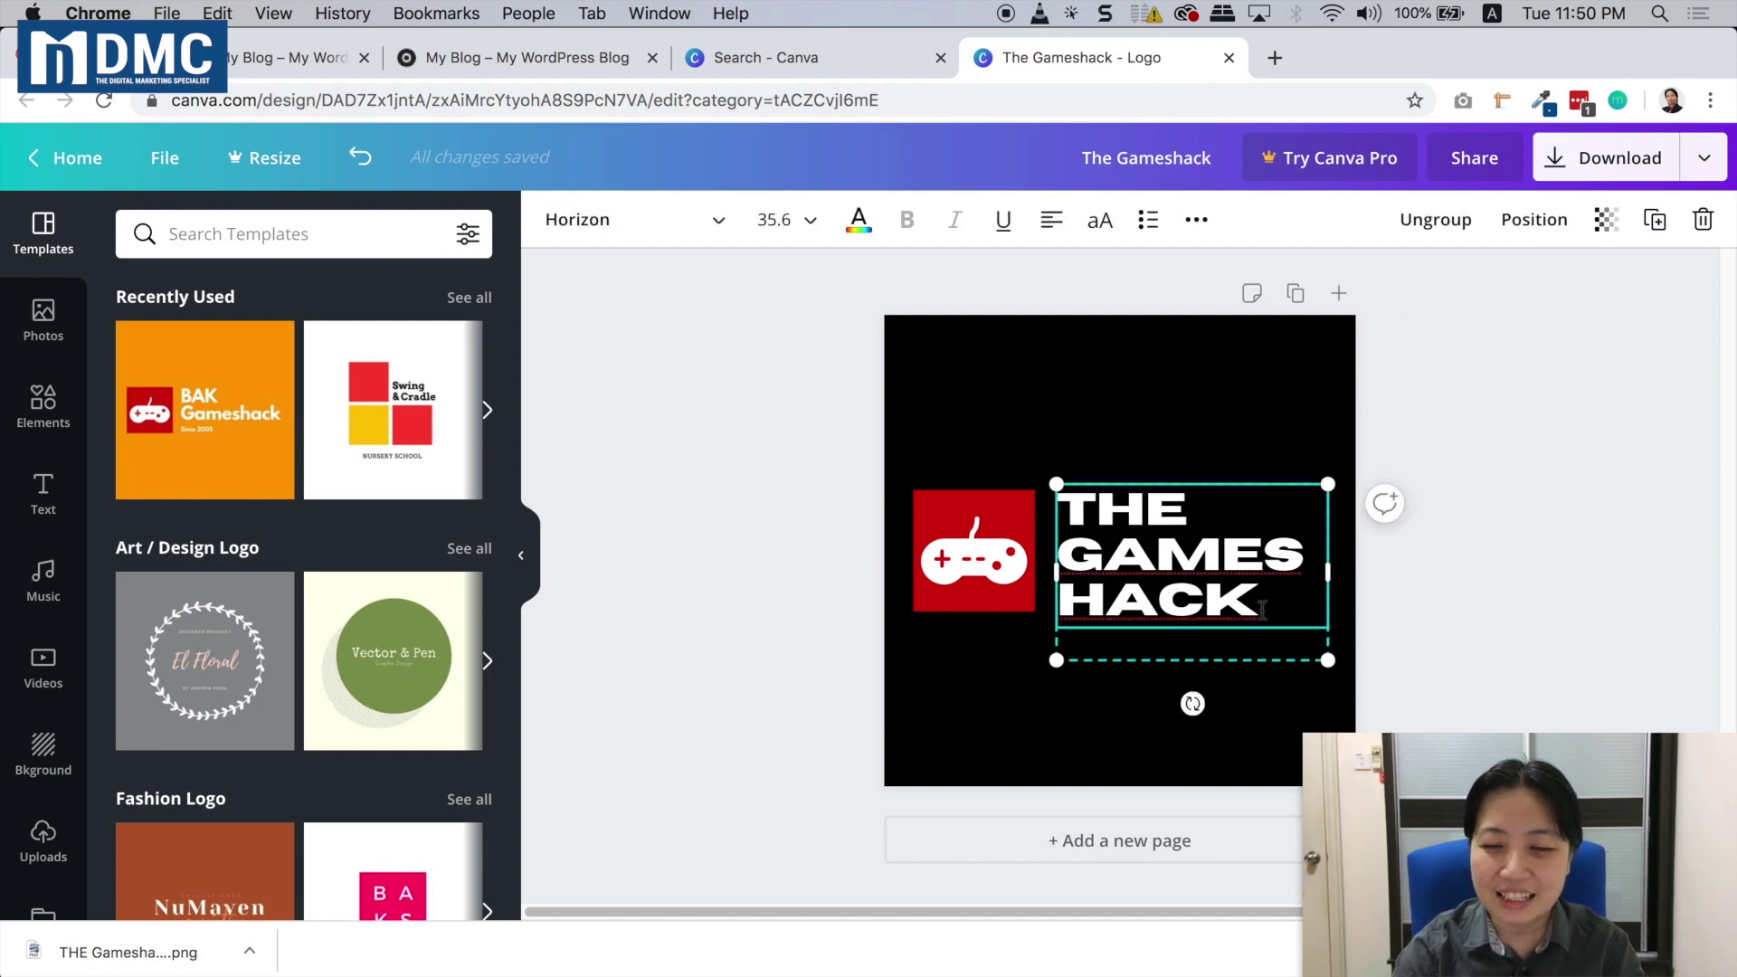
Set the THE GAMESHACK heading to font size 20 so it wraps onto two lines
left_click_drag(1265, 608, 1070, 512)
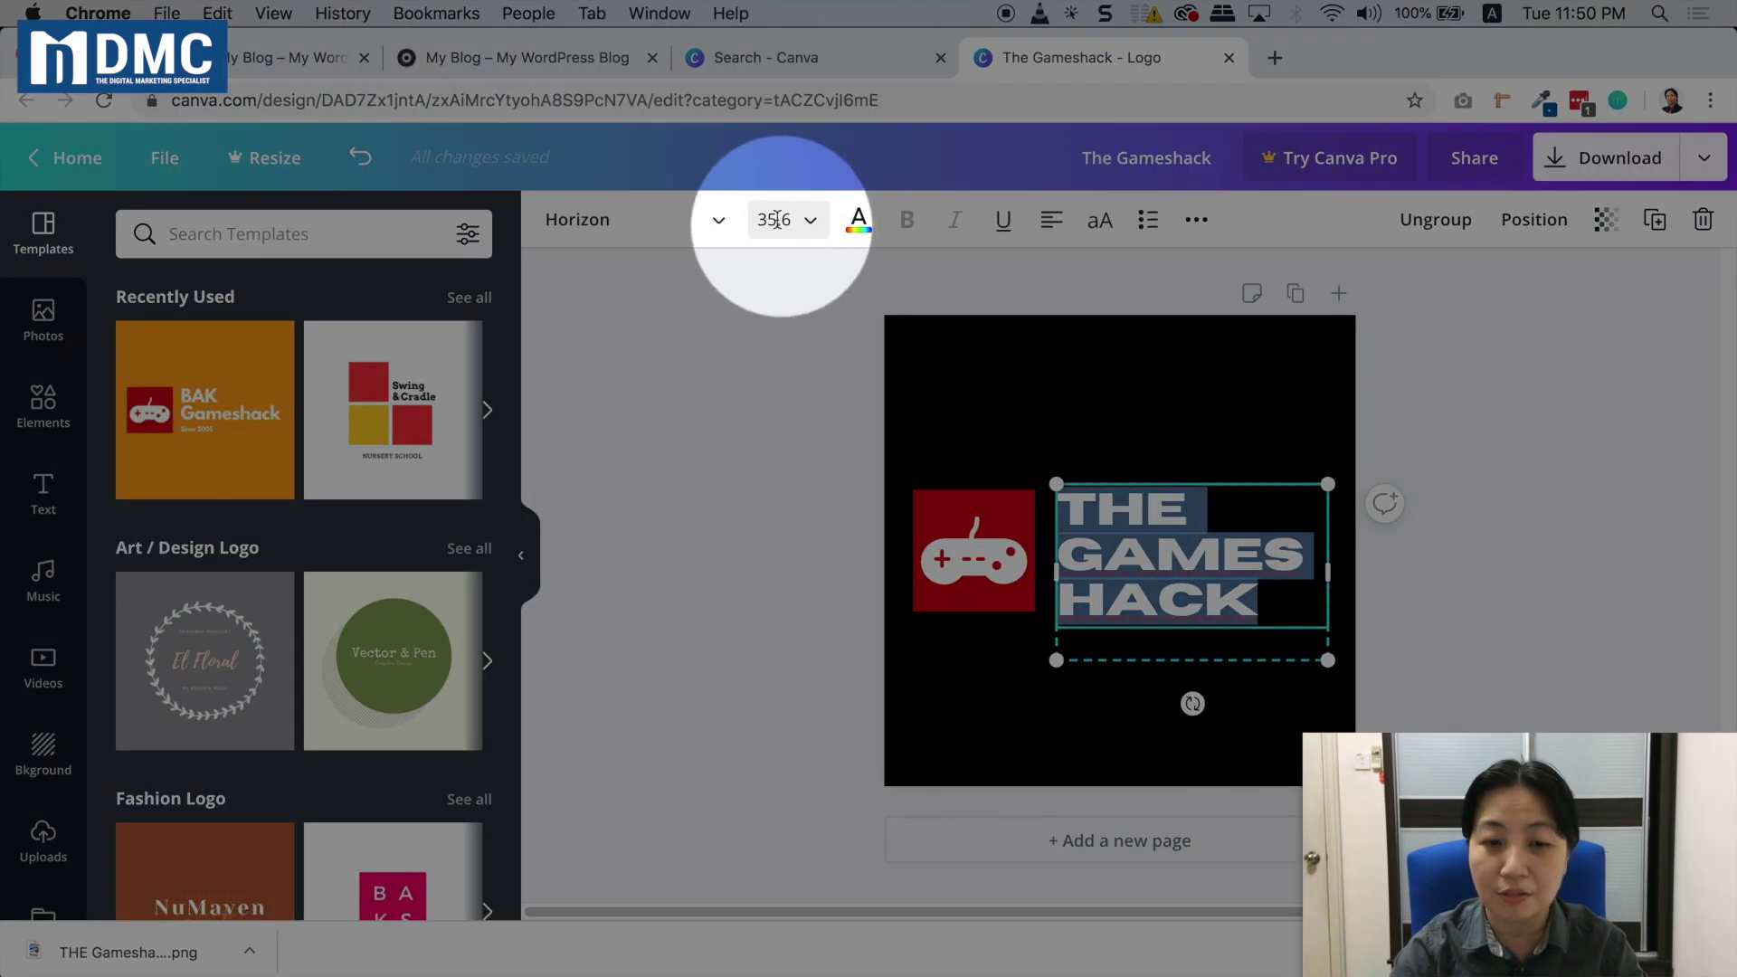
left_click(812, 223)
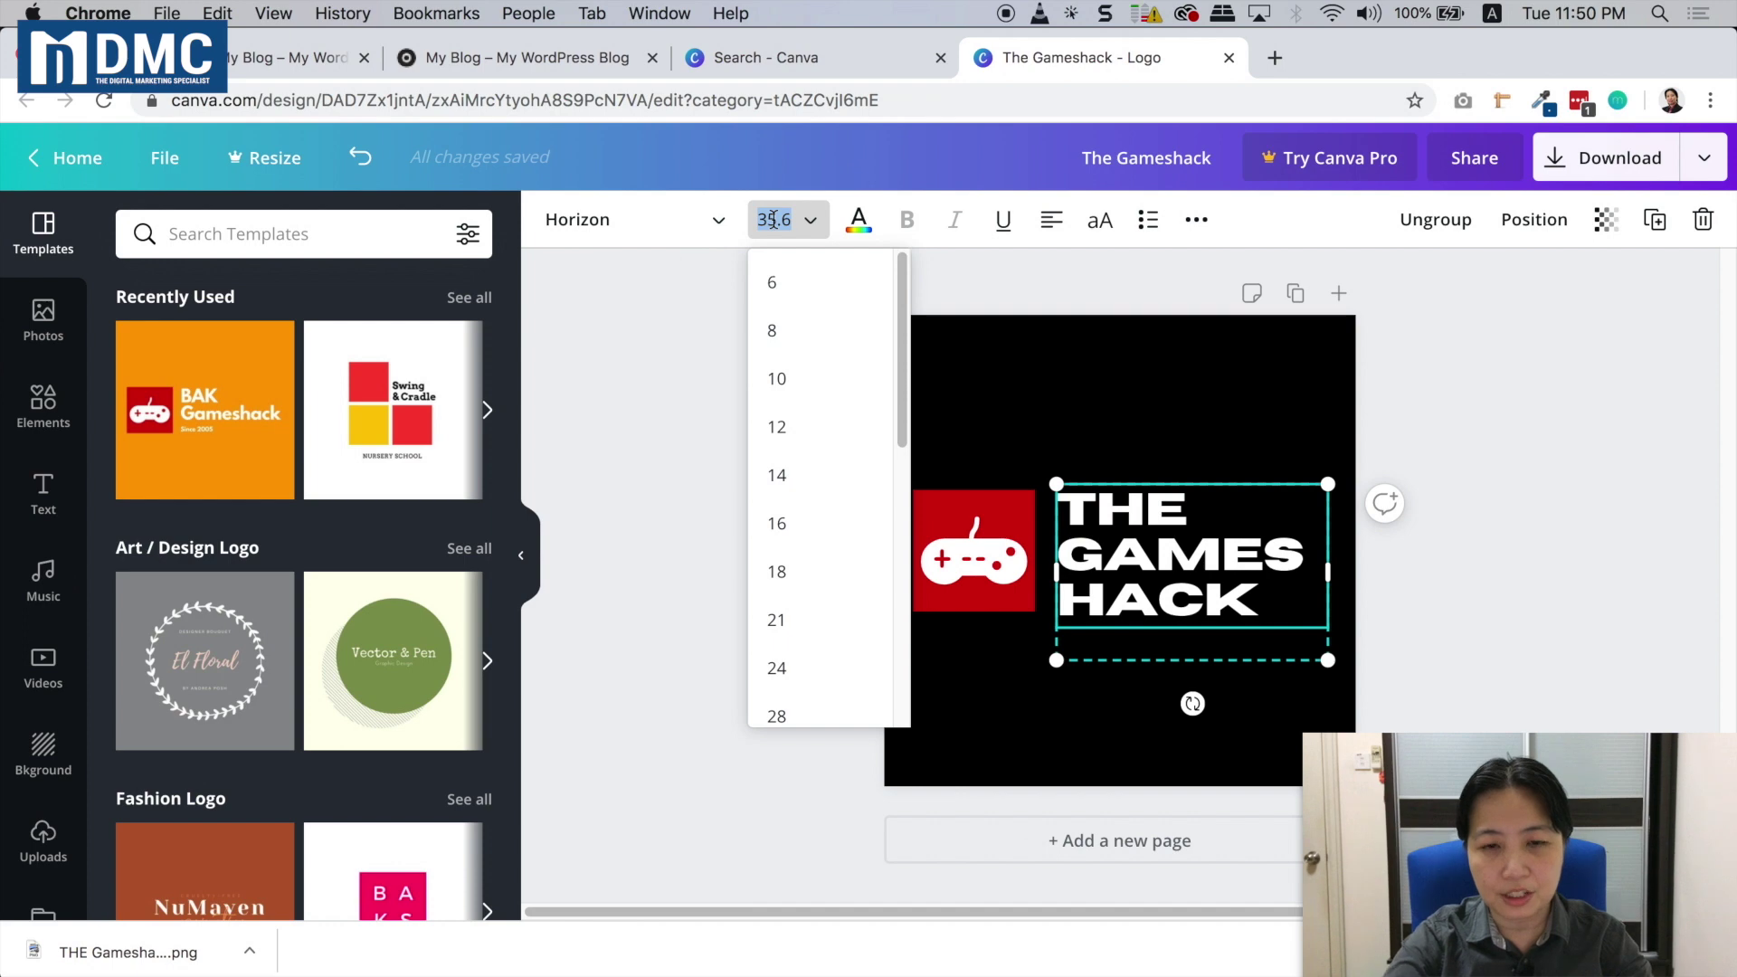
type("20")
key("Return")
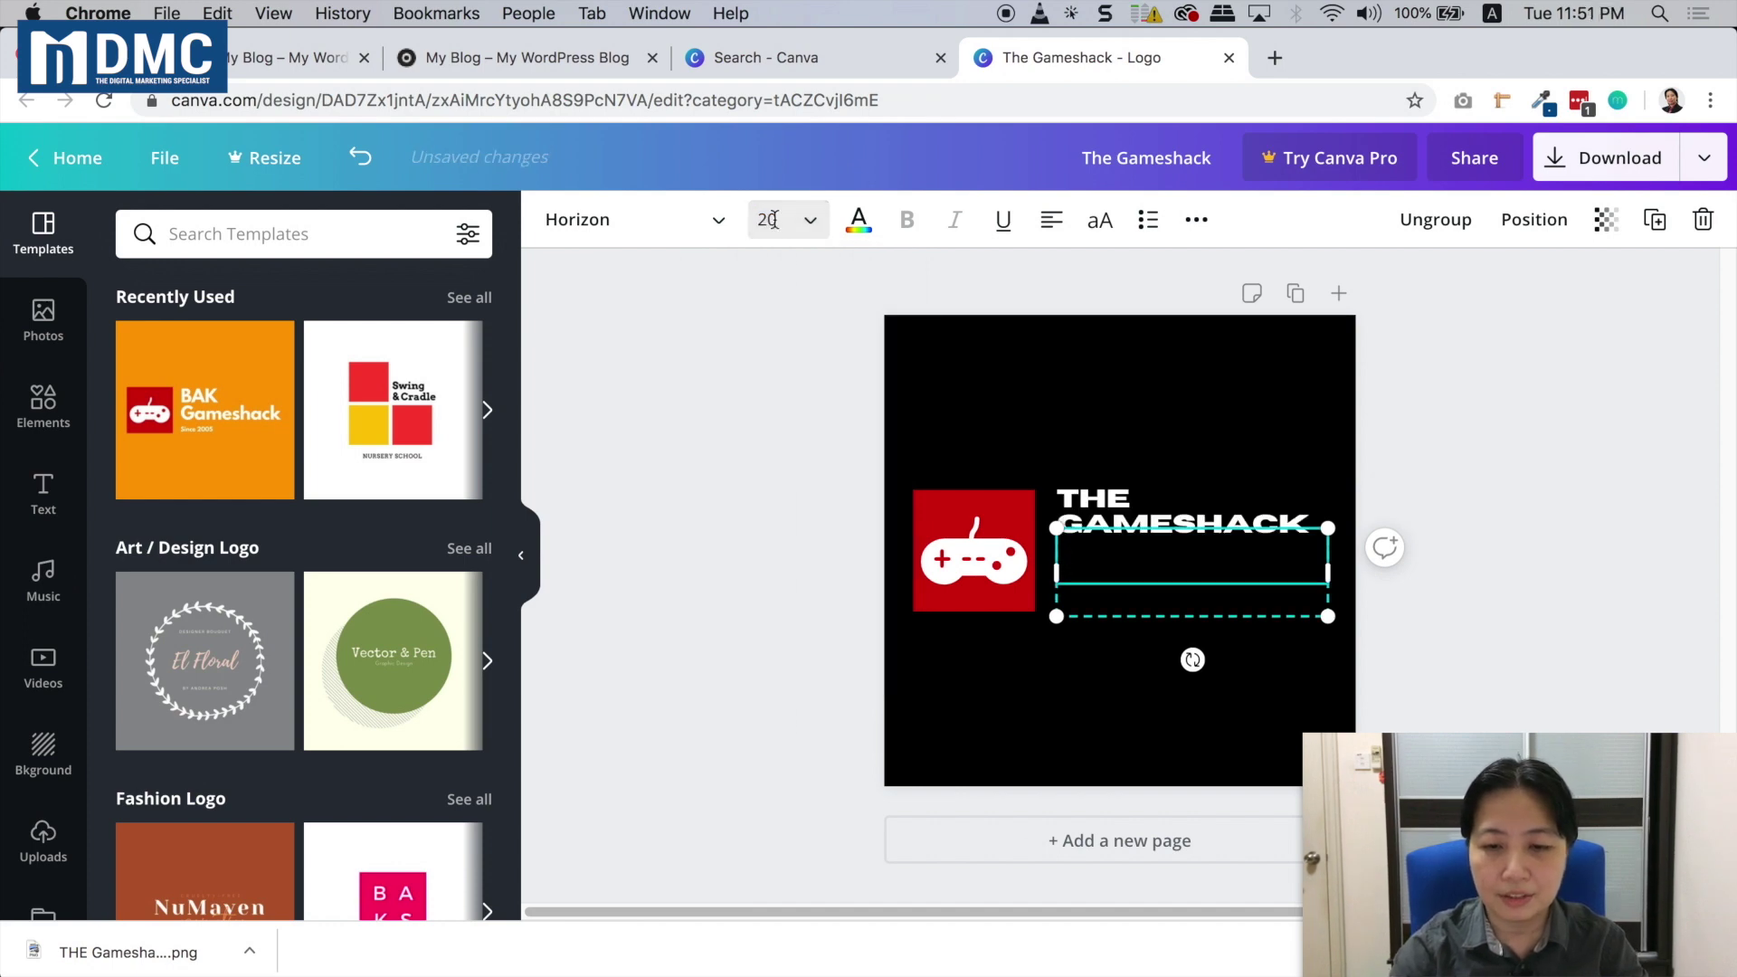
left_click(1588, 598)
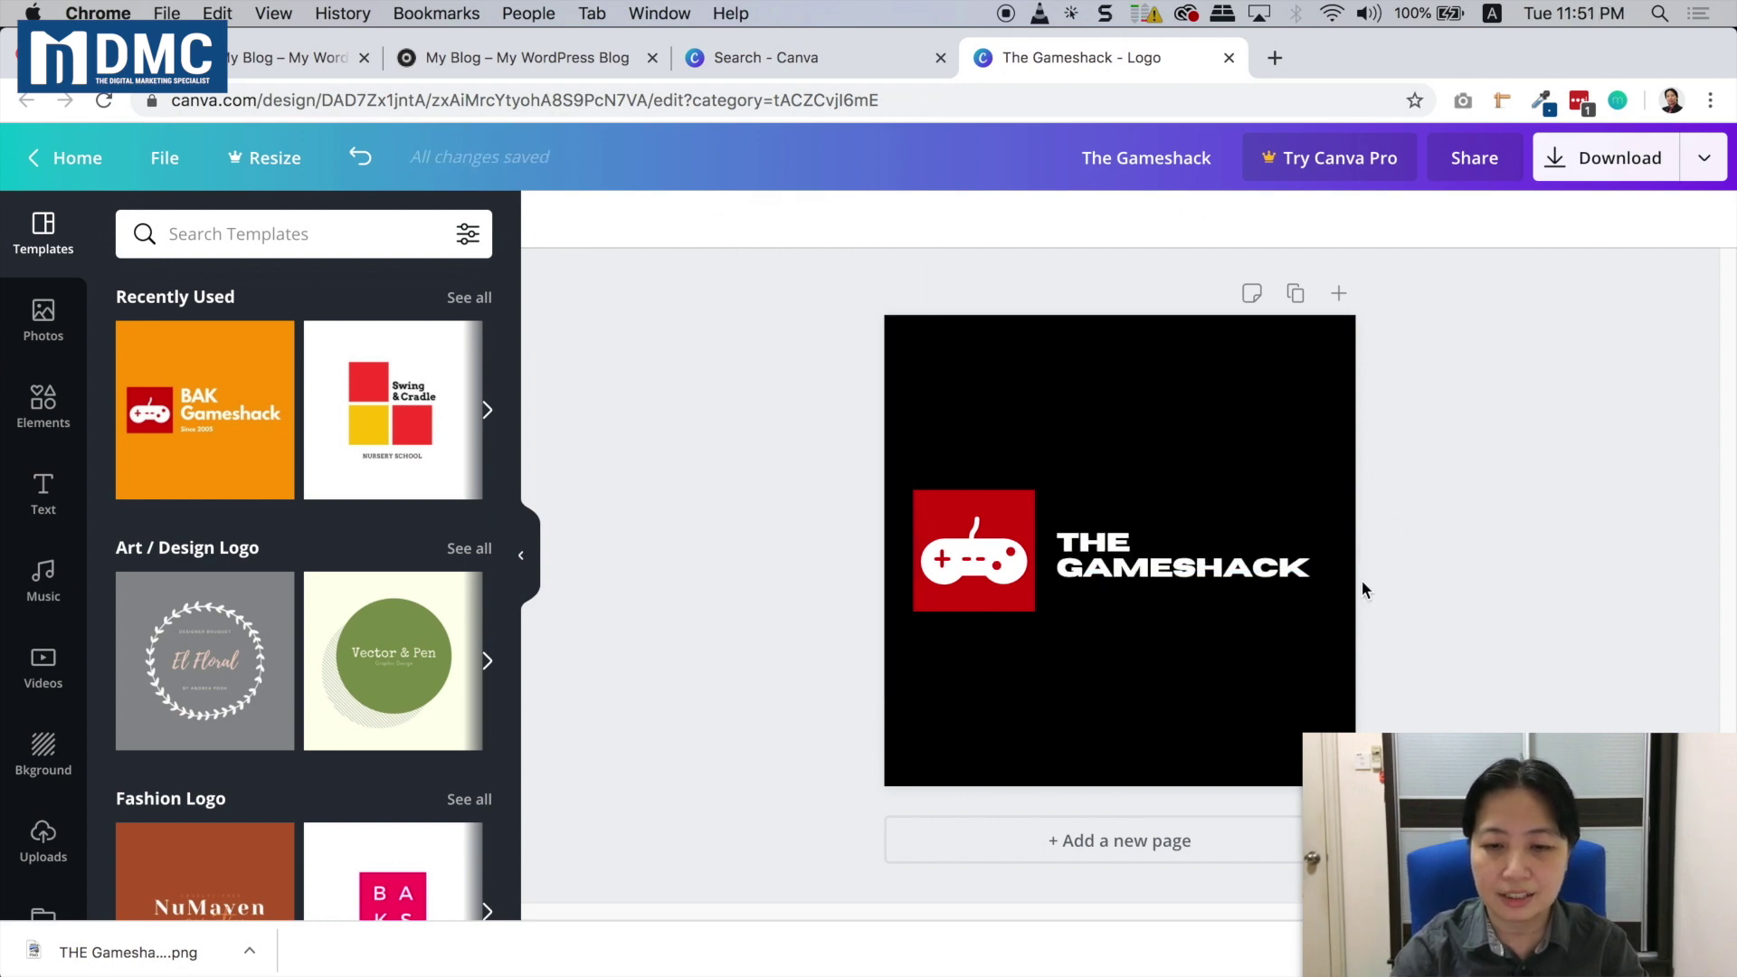
left_click(1204, 558)
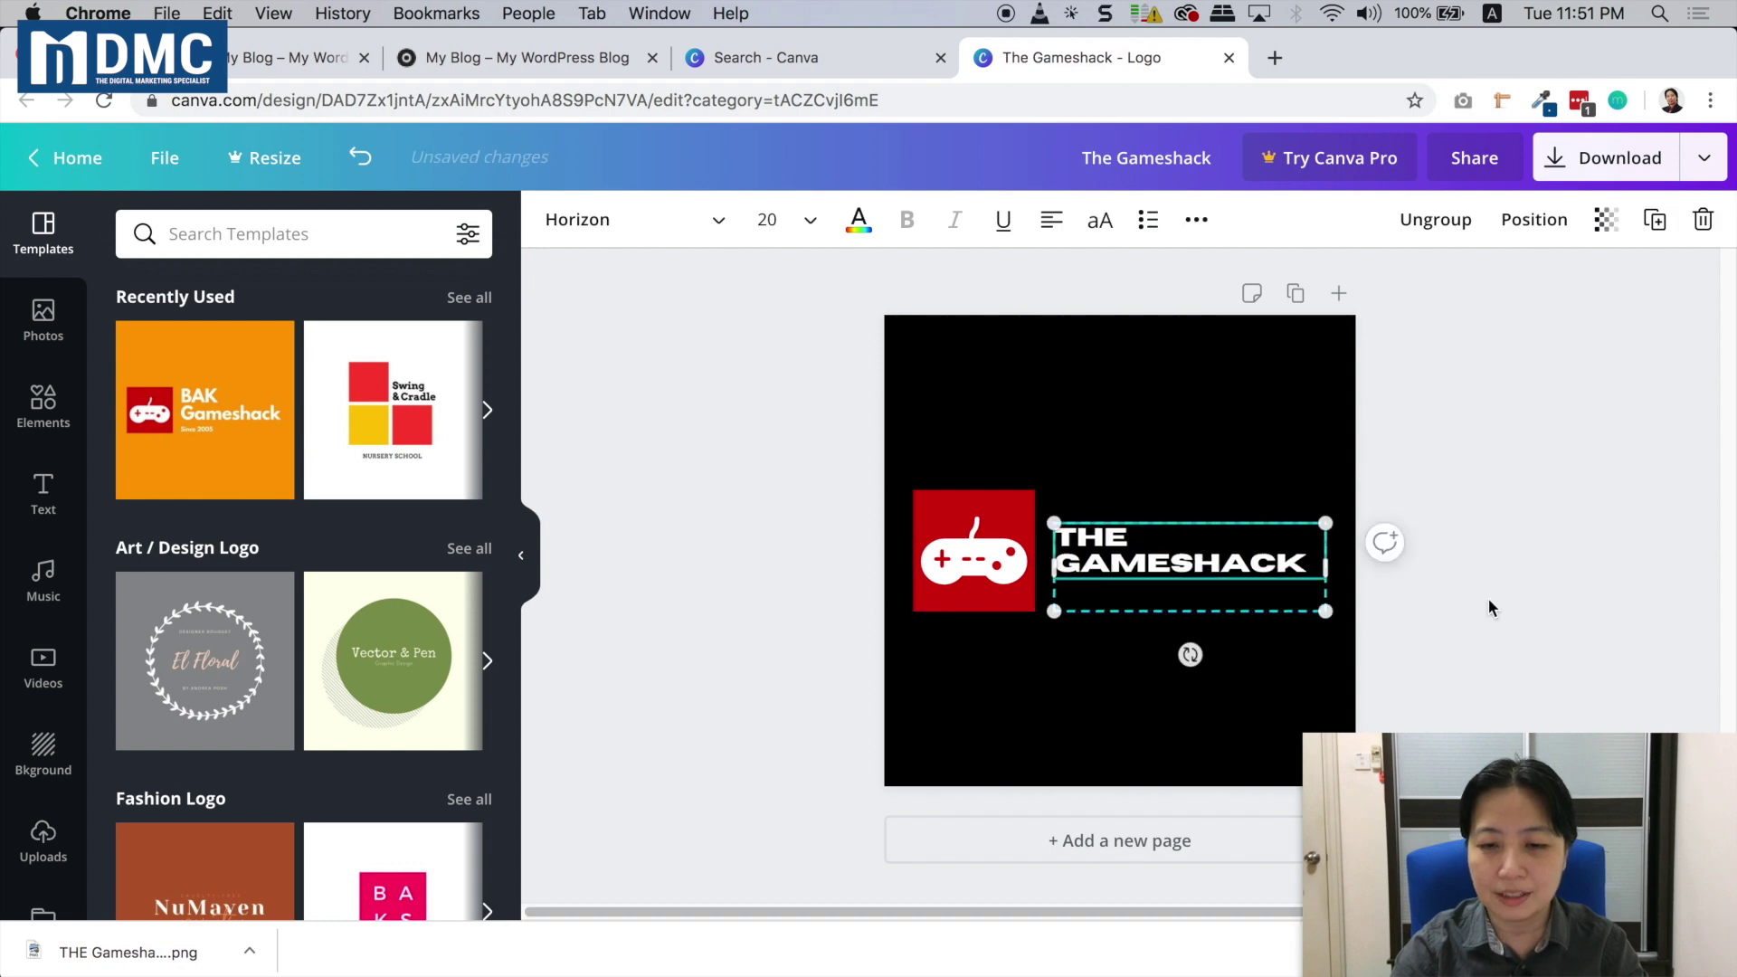
left_click(1588, 606)
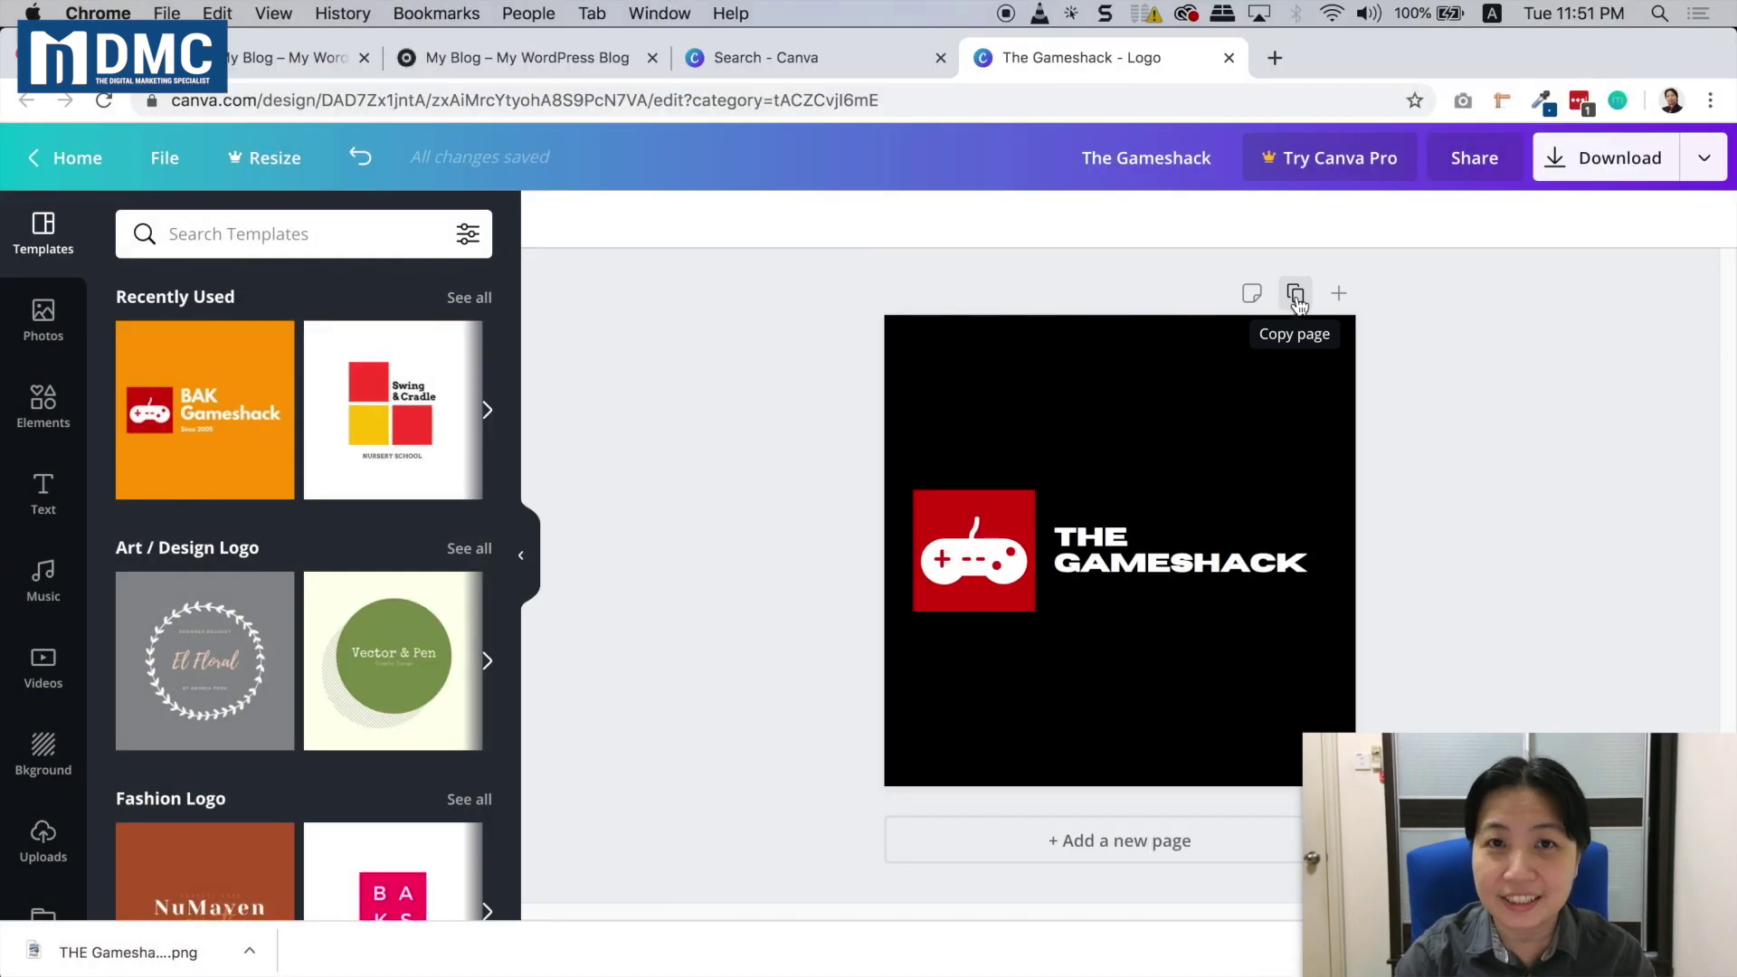
Duplicate the black logo page as Page 2
left_click(1296, 295)
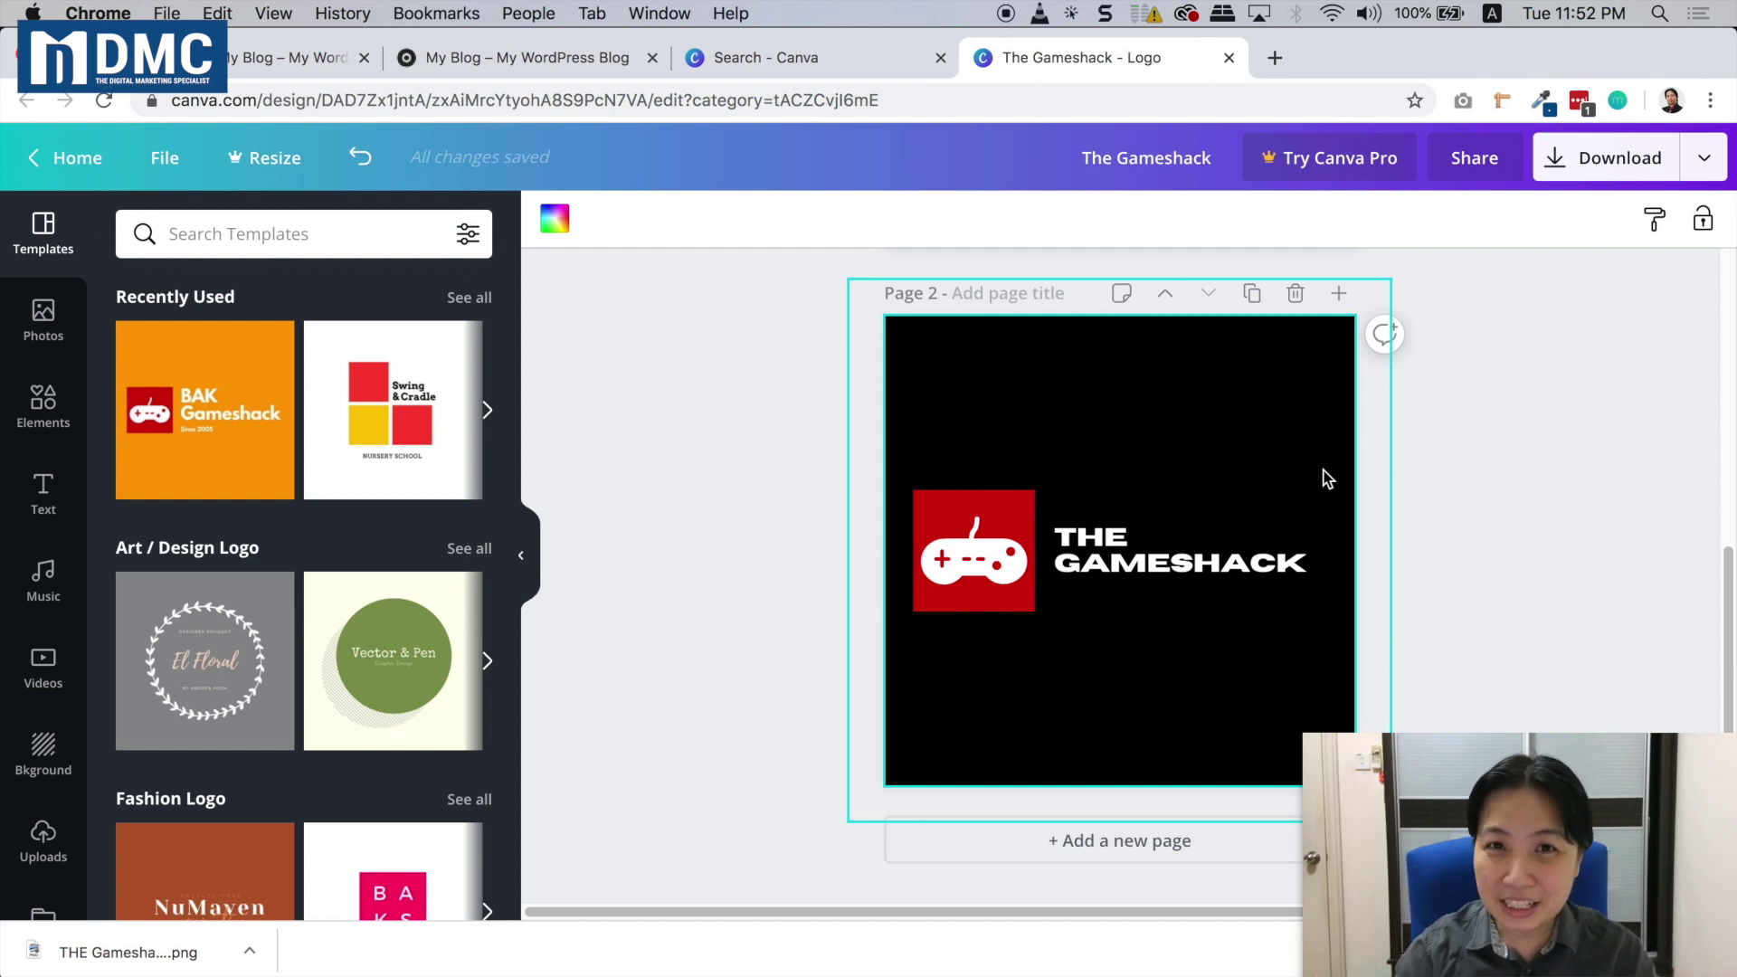
Make page 2's background white and the THE GAMESHACK text black
left_click(1327, 479)
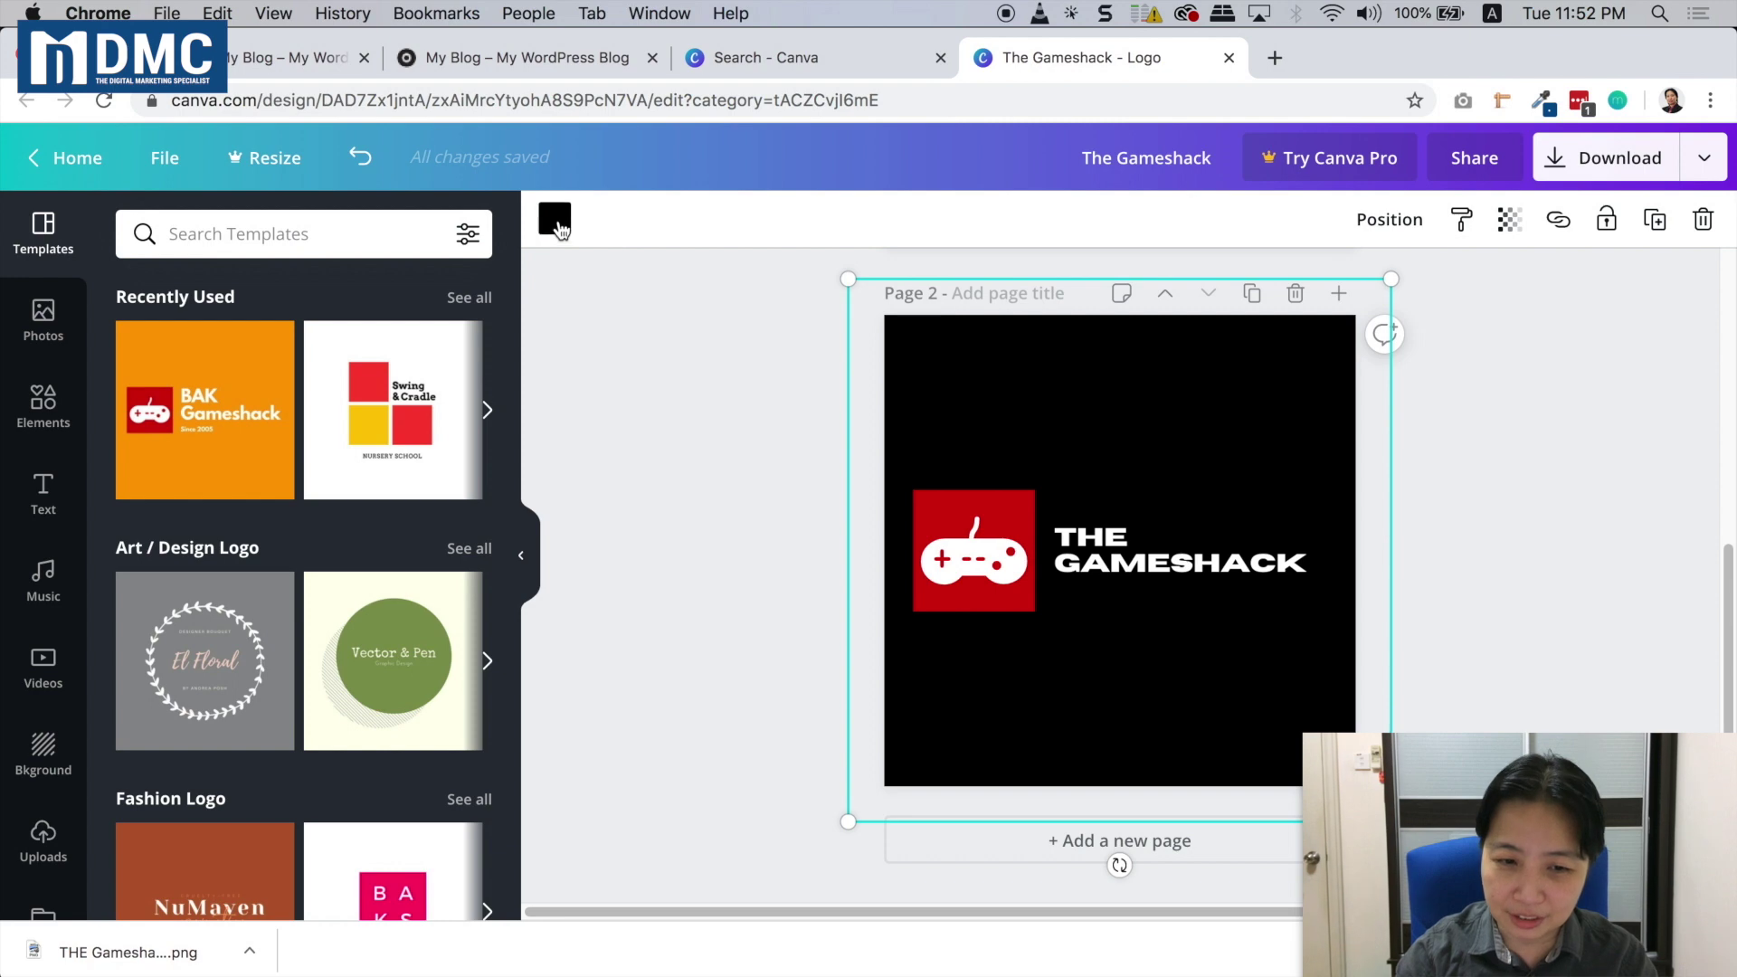
left_click(555, 218)
left_click(284, 466)
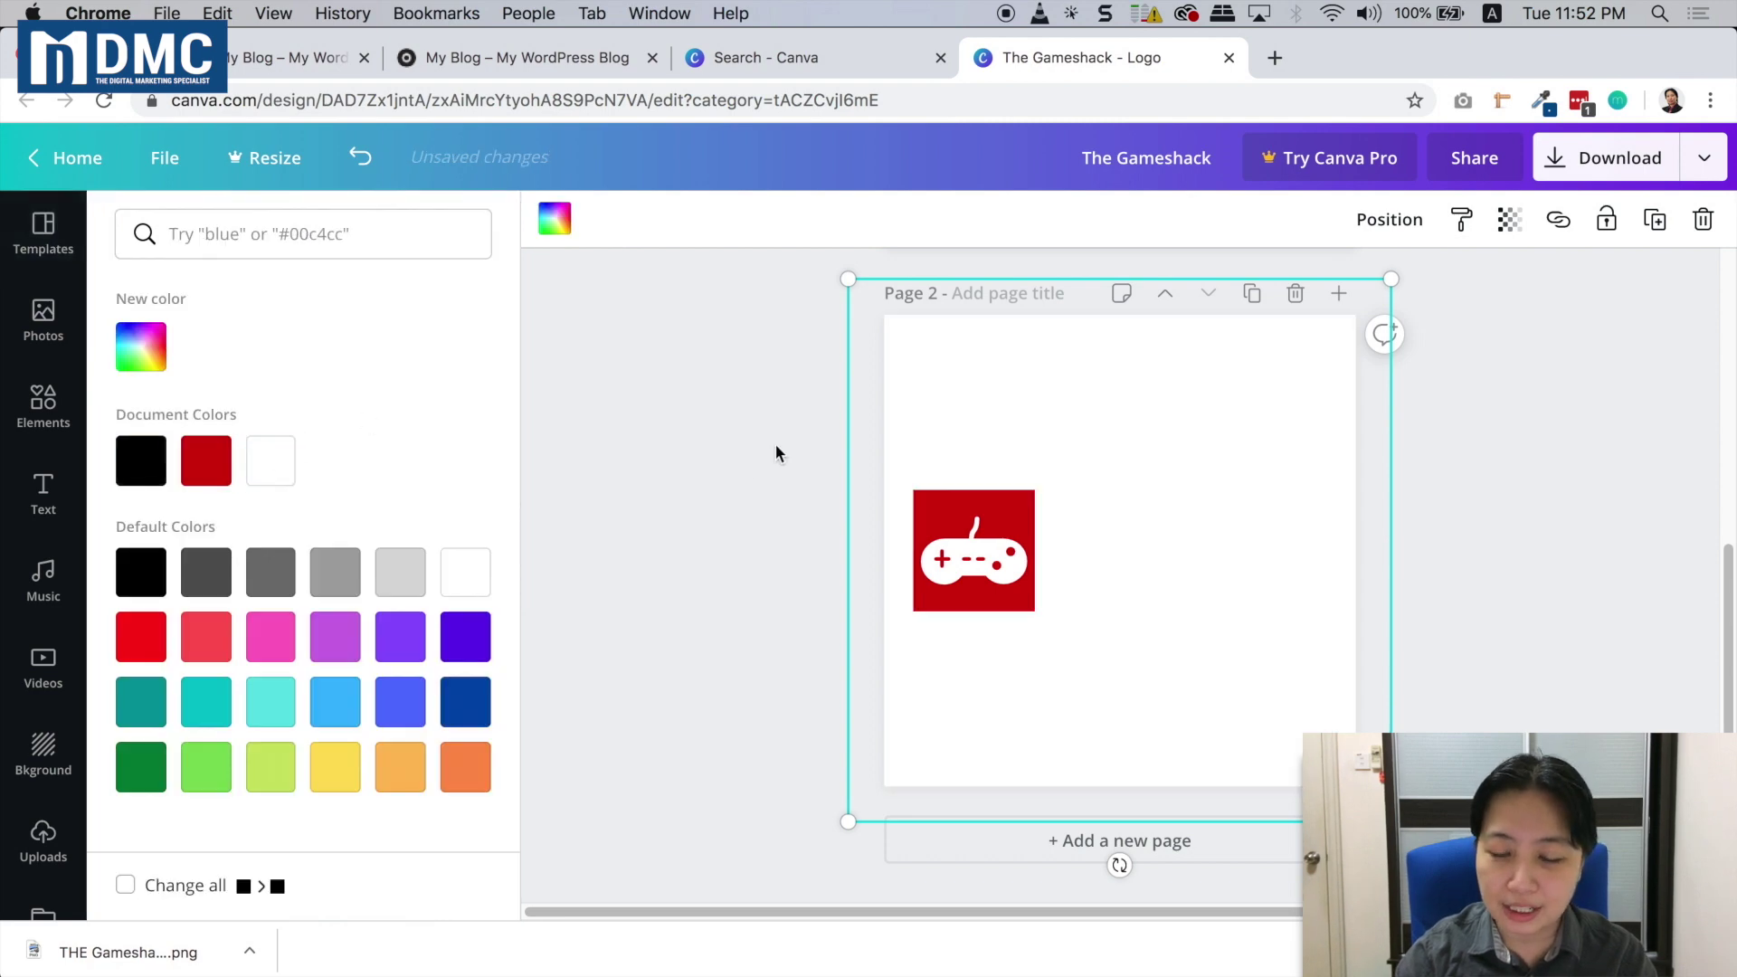
left_click(1124, 554)
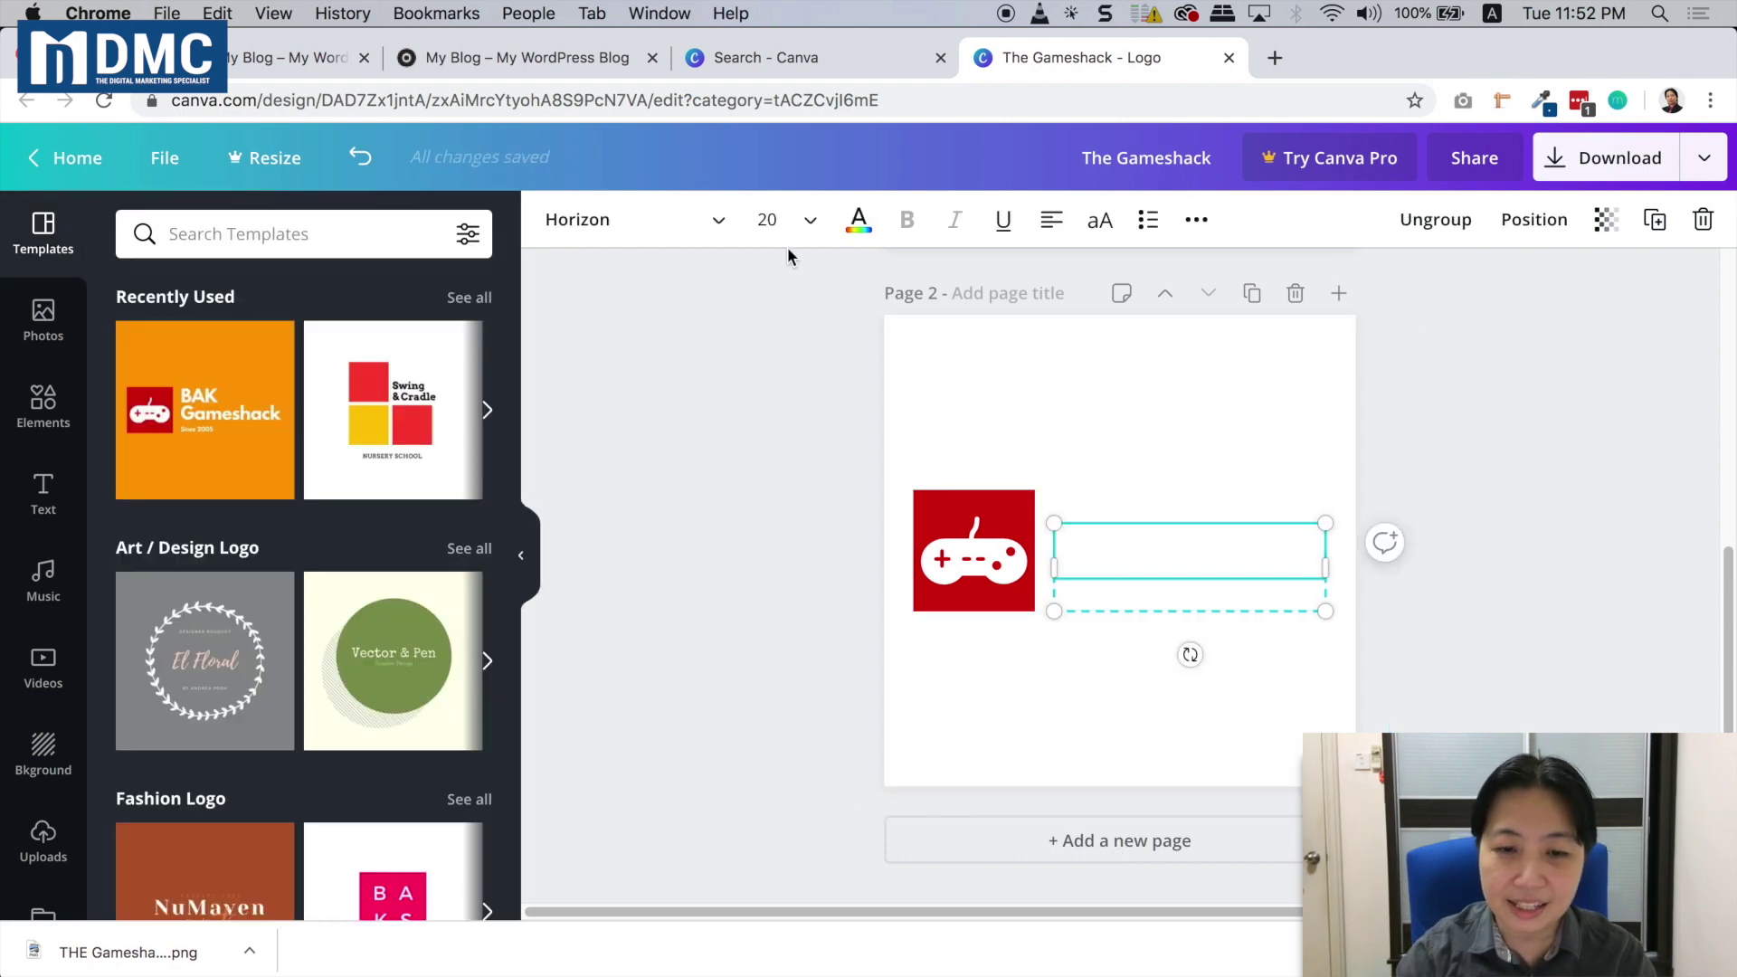
left_click(858, 223)
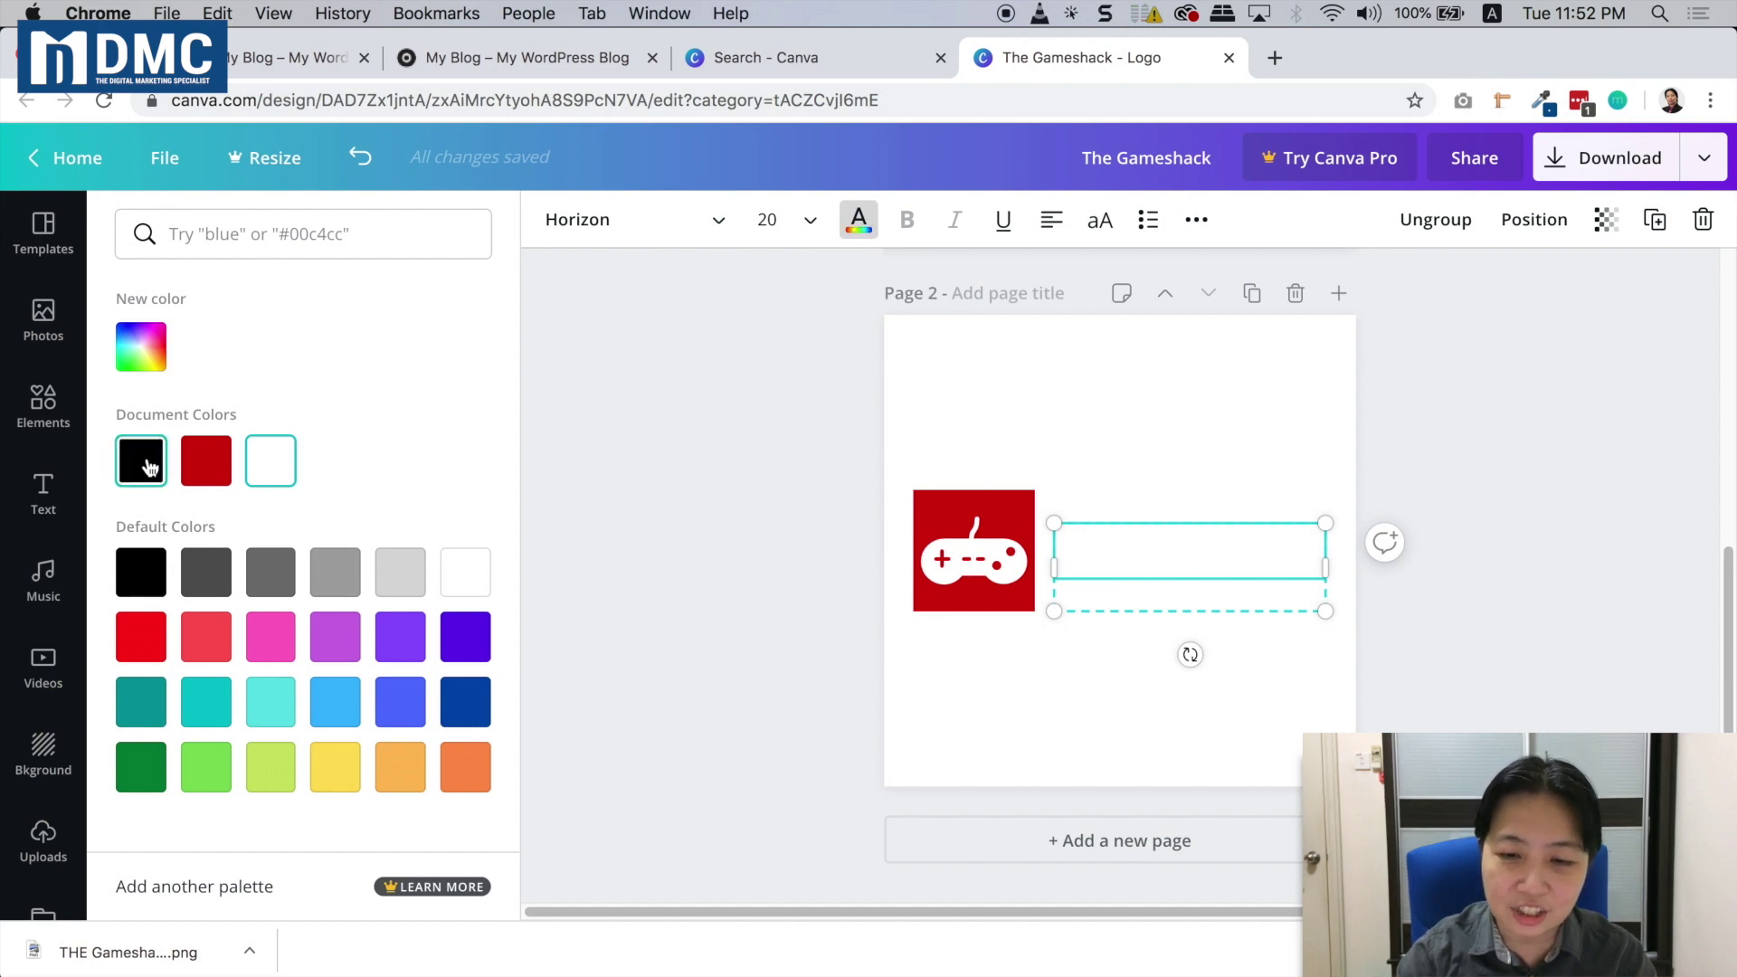
left_click(150, 466)
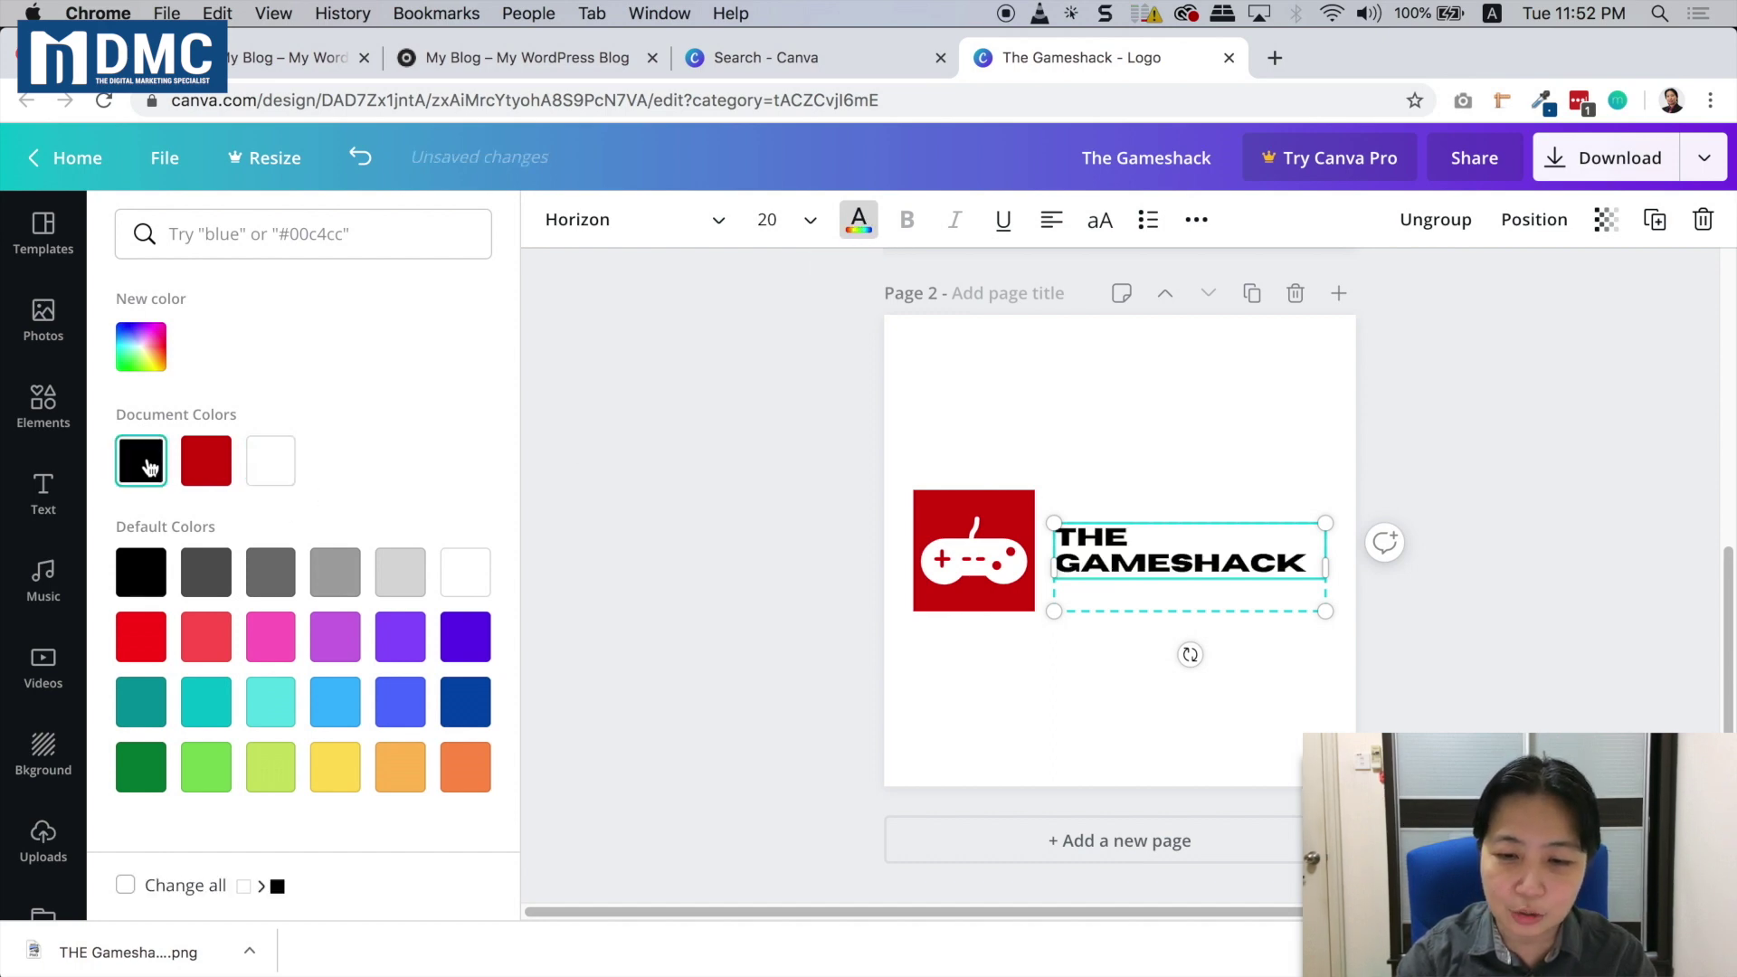
Turn page 2's controller icon black
left_click(996, 566)
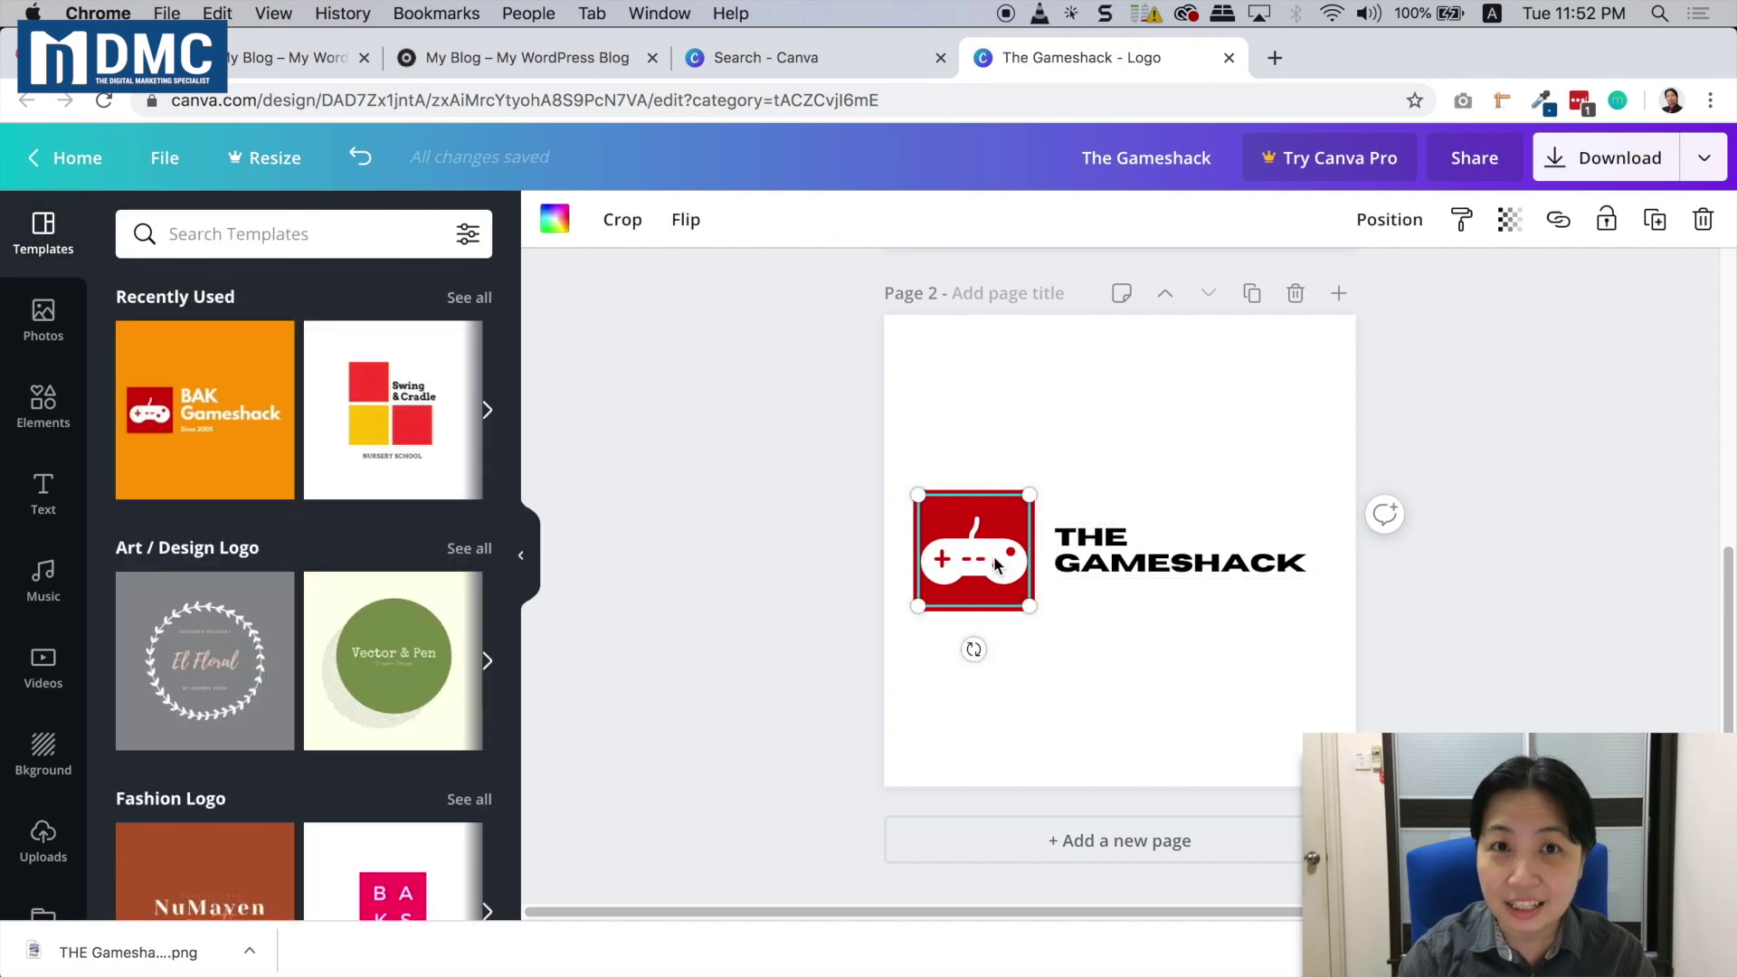
left_click(554, 226)
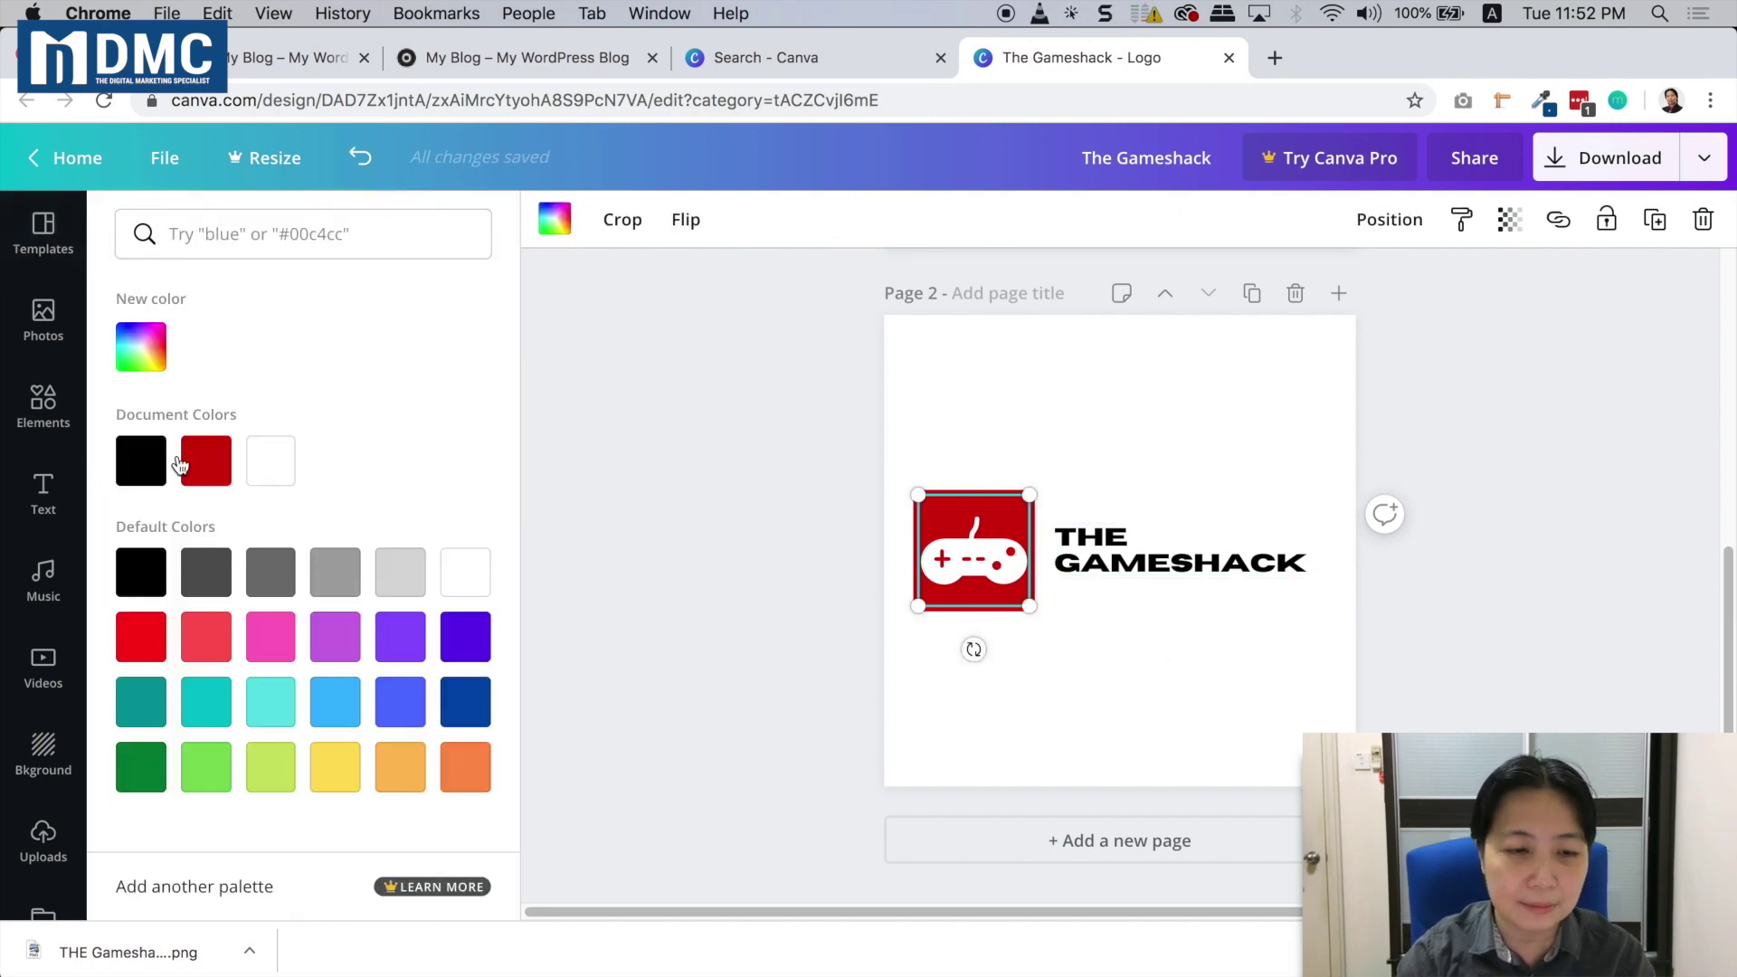
left_click(141, 461)
left_click(783, 572)
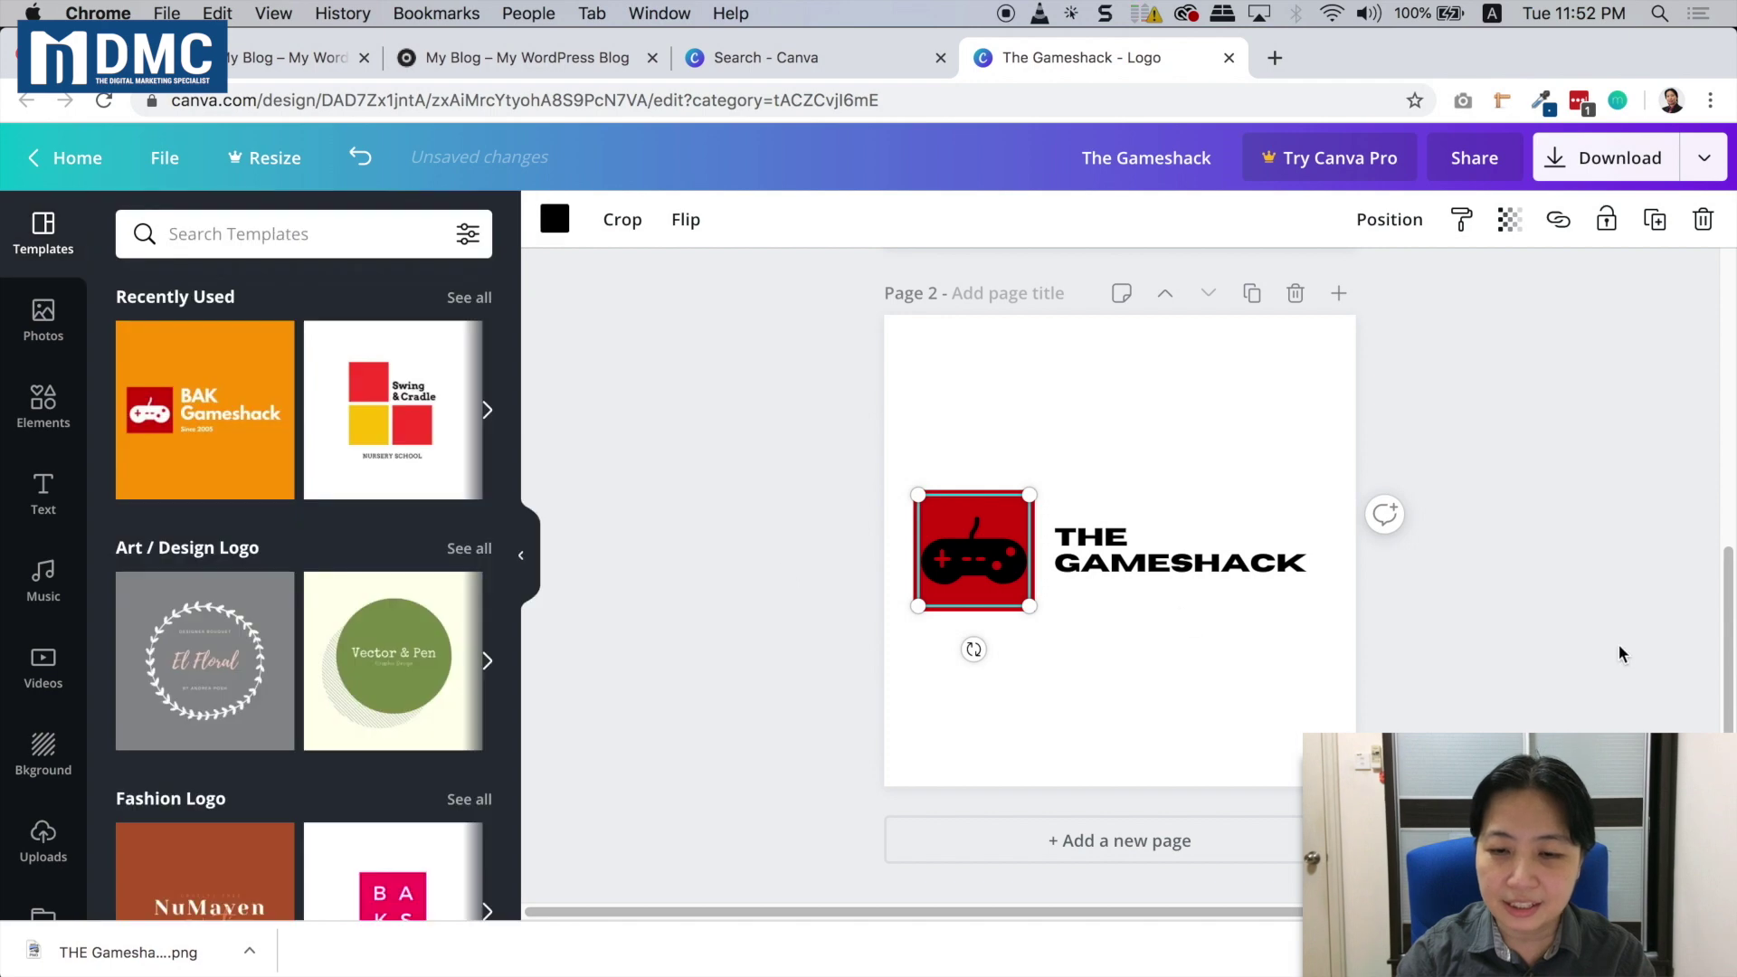
left_click(1519, 638)
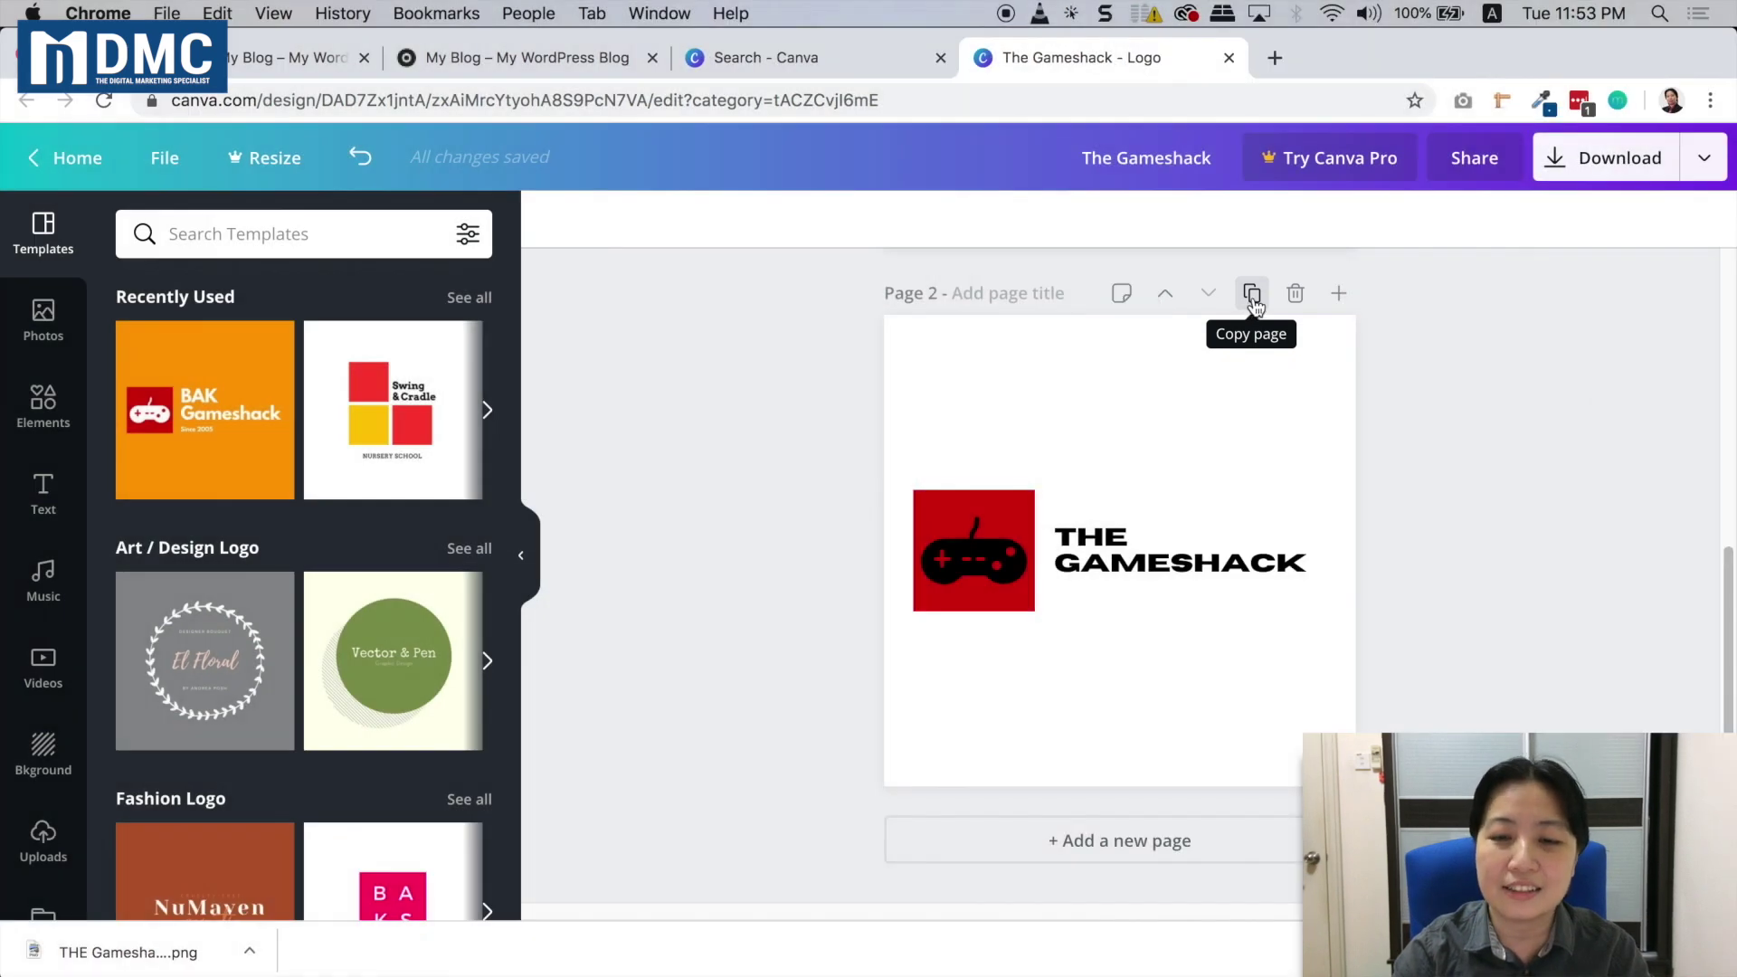
Duplicate the black-on-white logo page to create Page 3
left_click(1252, 295)
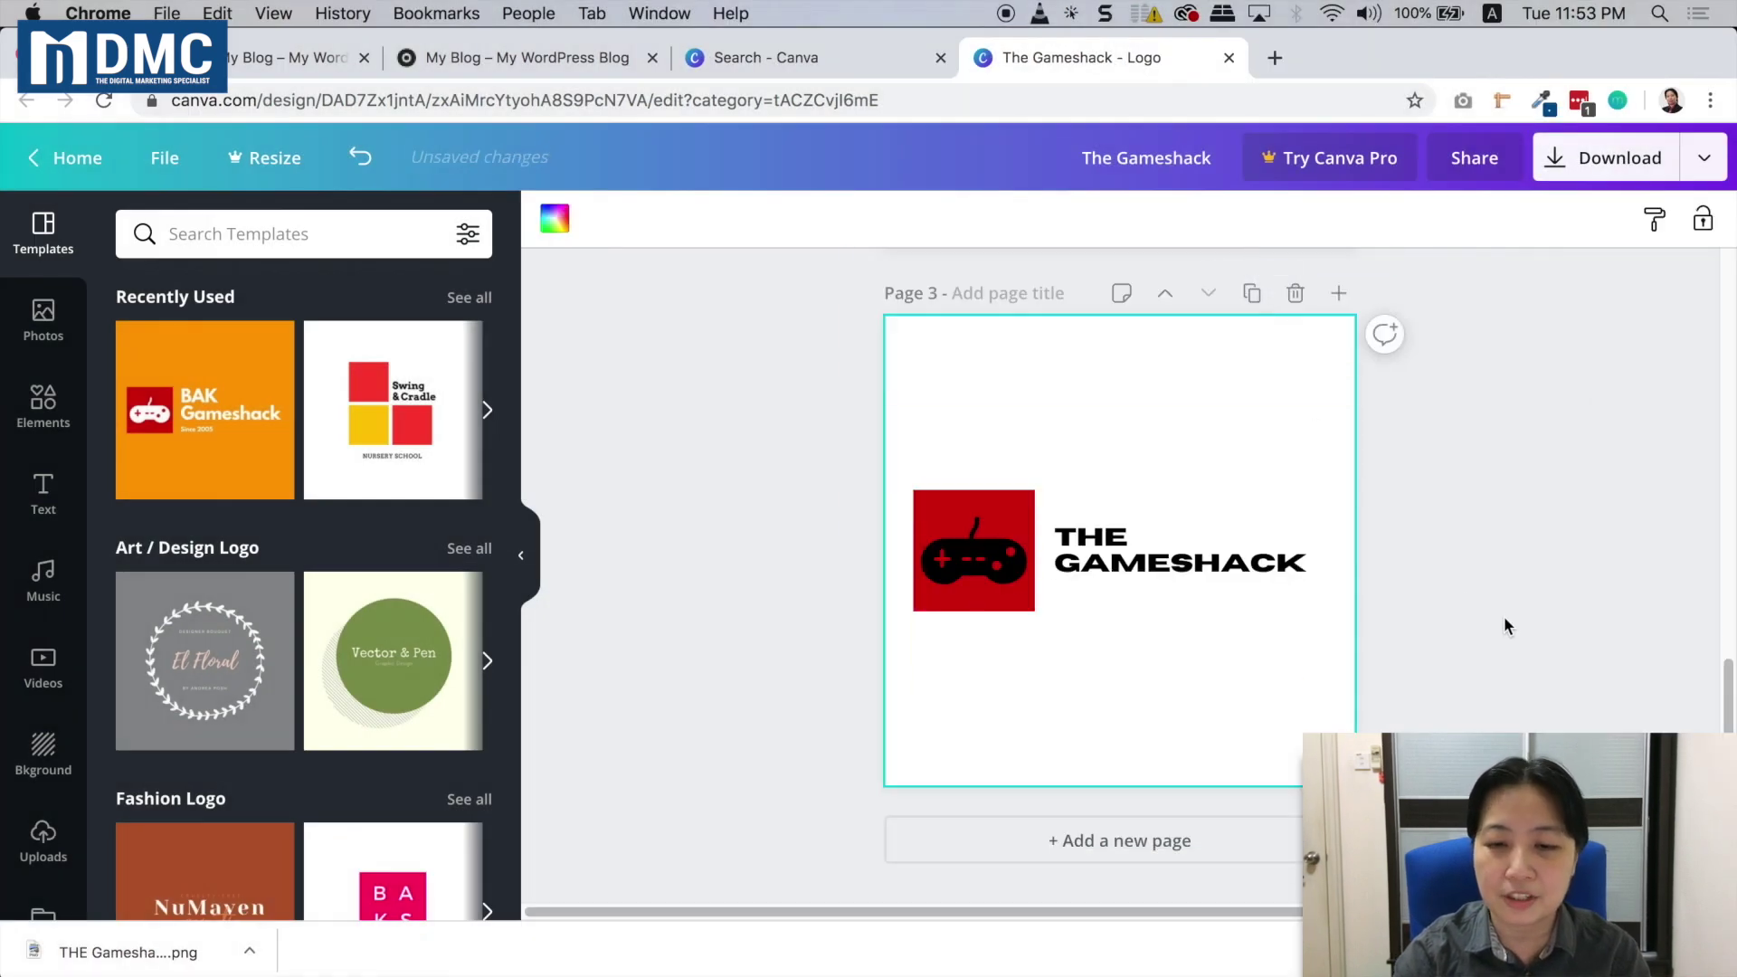
Delete the THE GAMESHACK heading from page 3 and remove the accidental paste
left_click(1219, 541)
key("BackSpace")
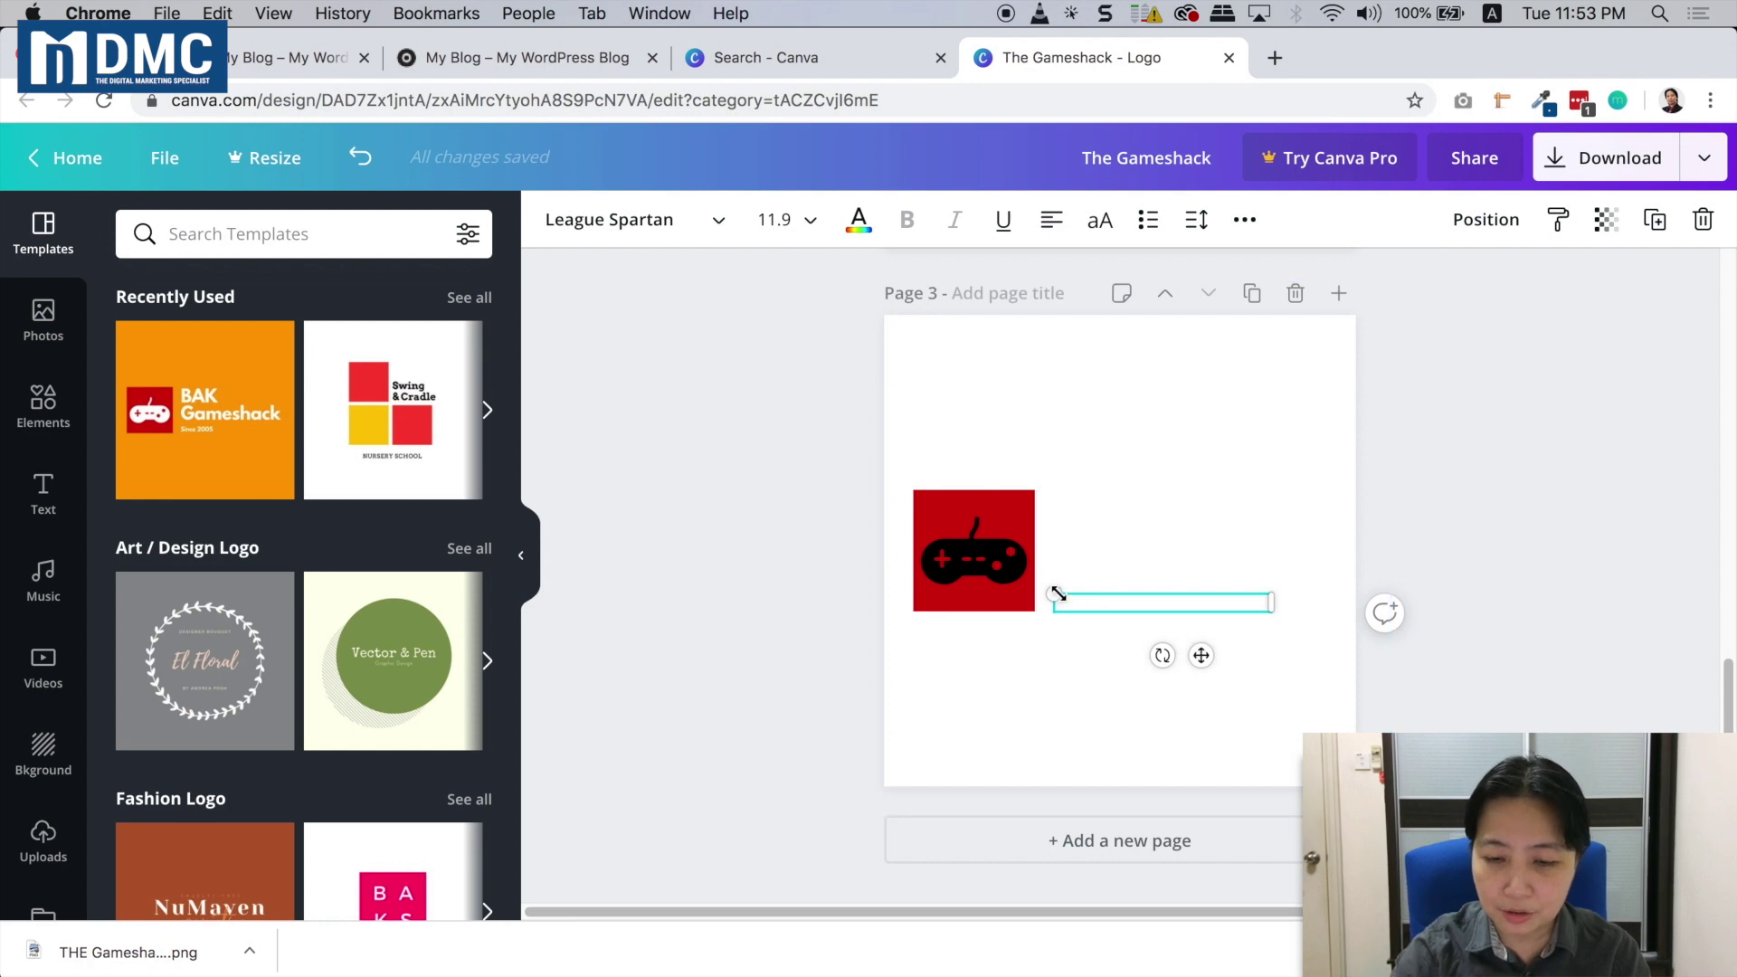
left_click(1415, 569)
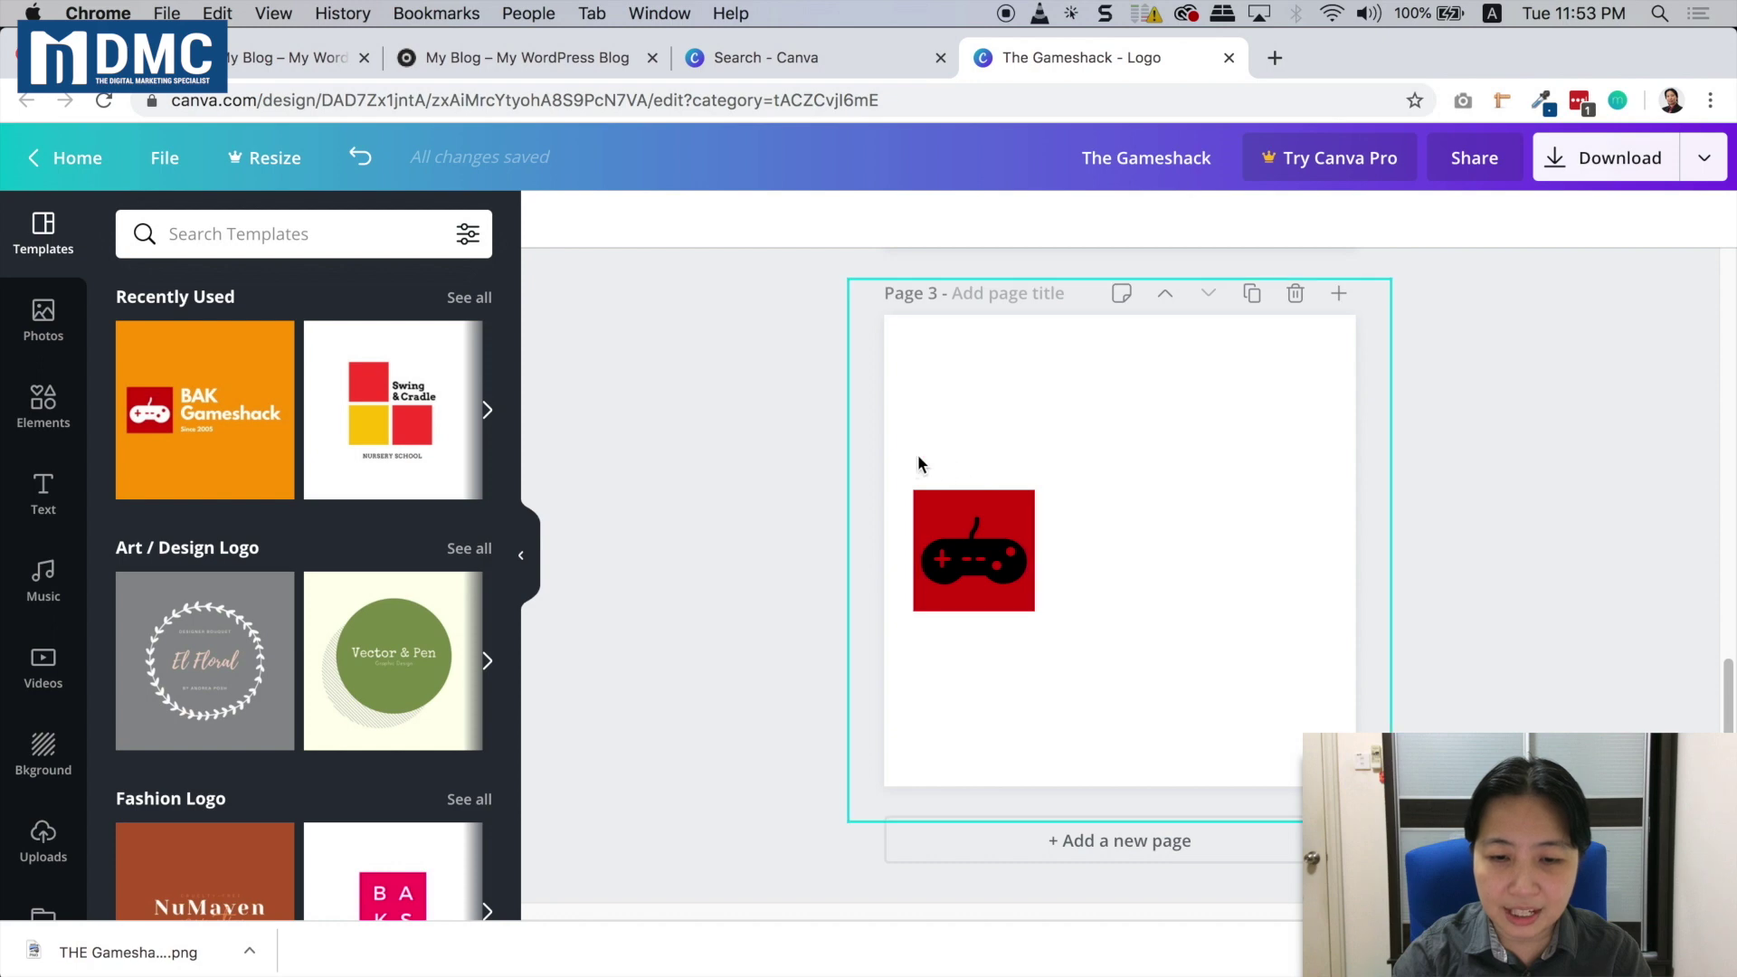
key("ctrl+v")
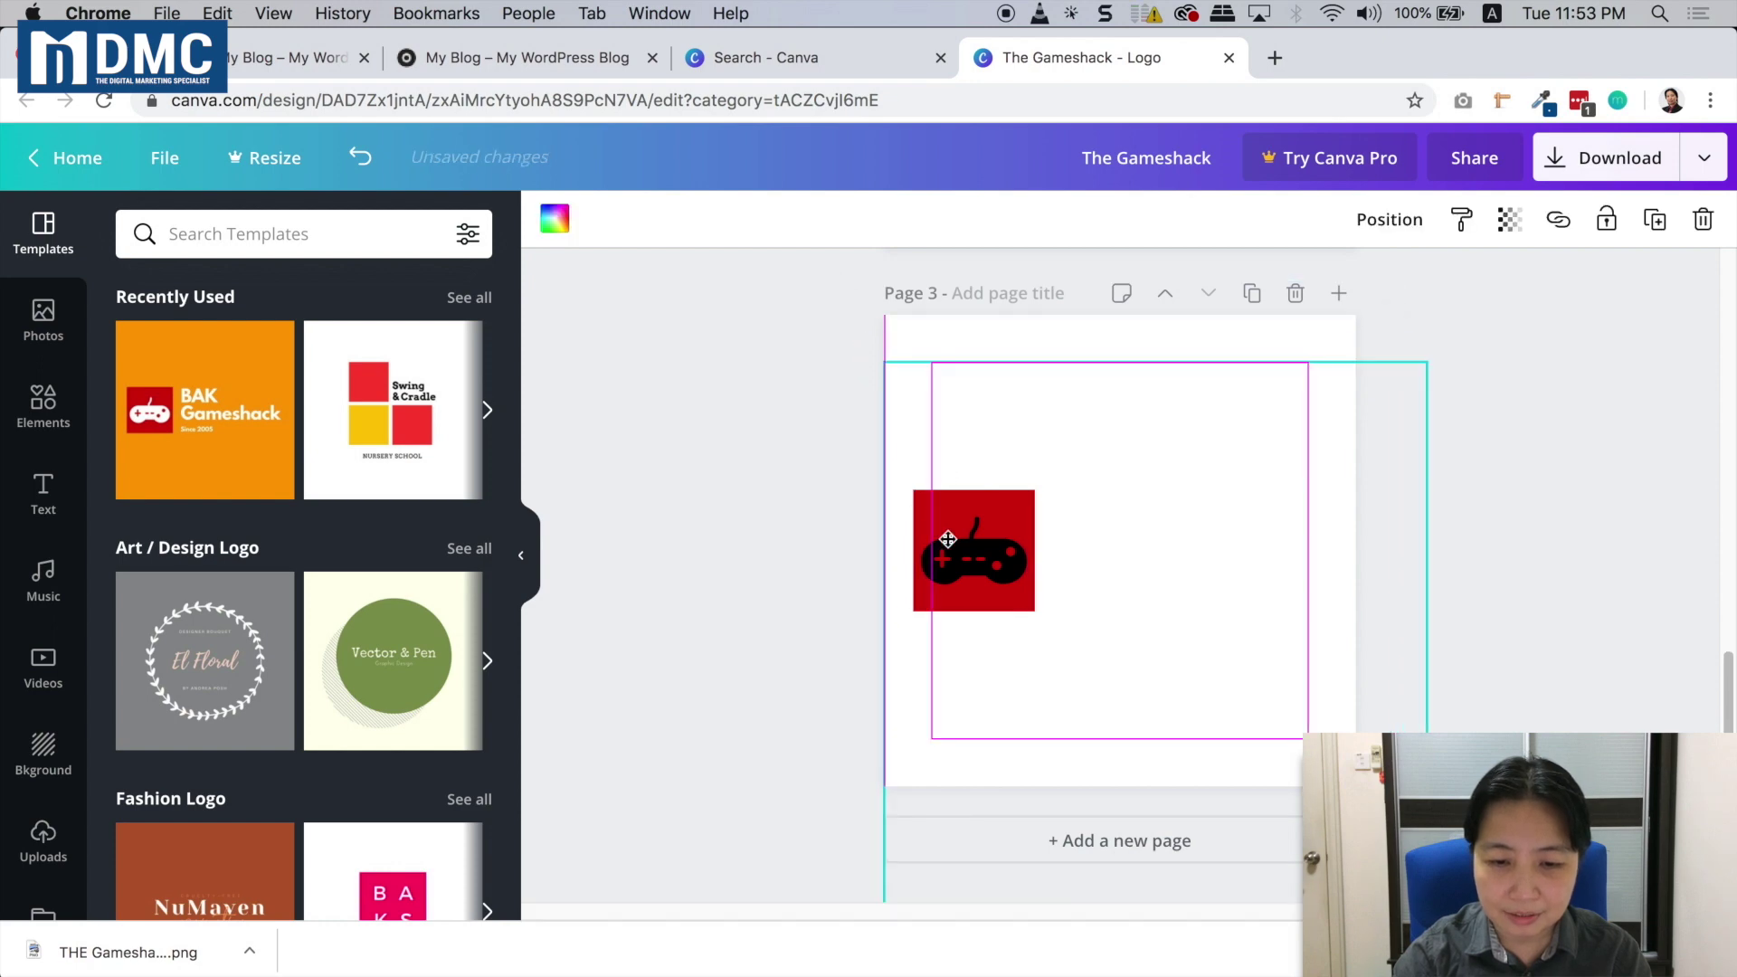
key("Delete")
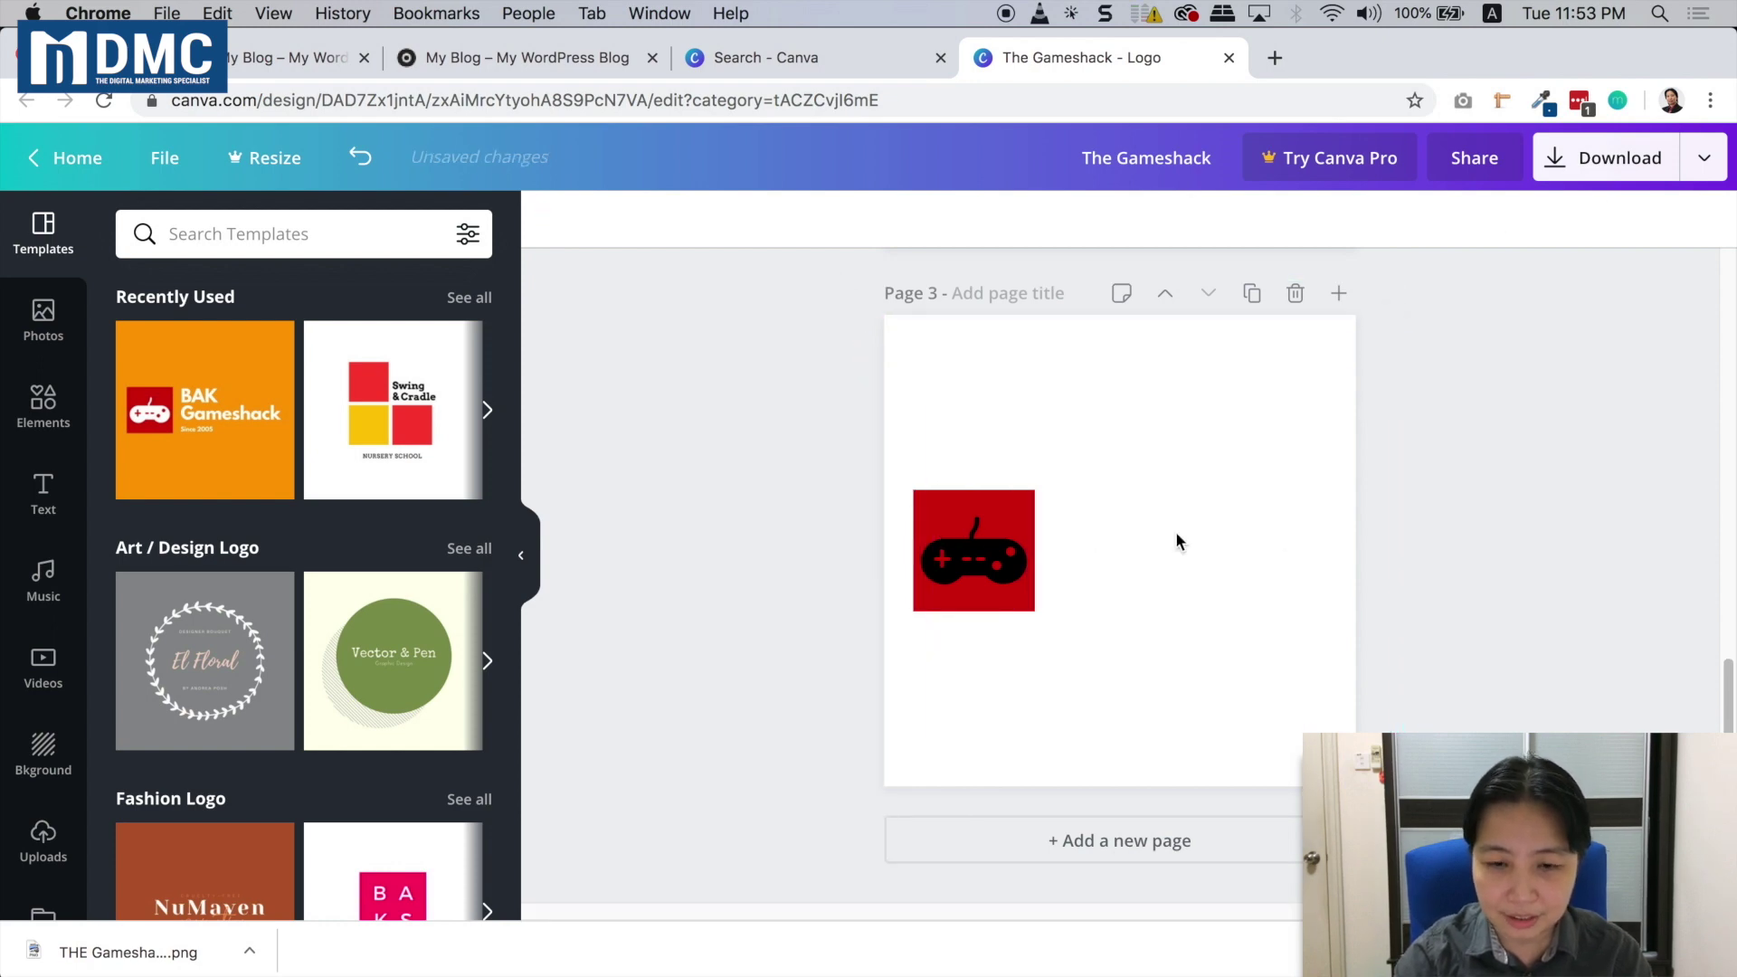
Move the controller icon to the top-left and enlarge it to fill the page
left_click_drag(1067, 460, 906, 657)
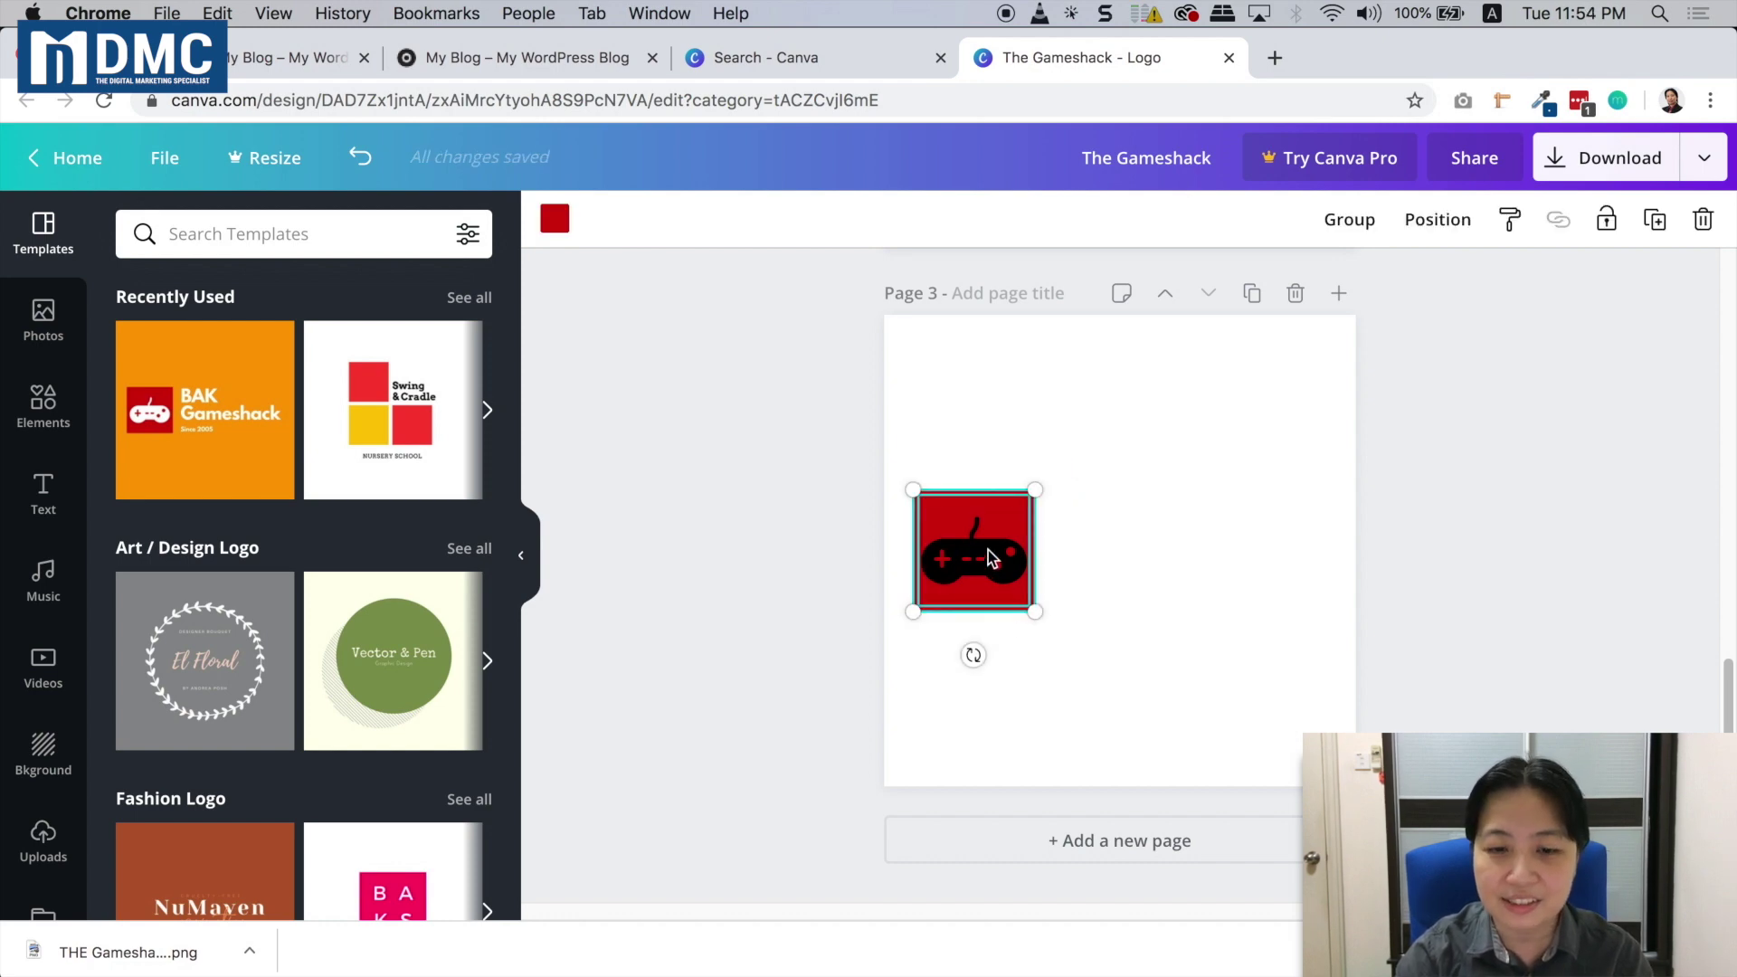
left_click_drag(989, 556, 962, 374)
left_click_drag(1006, 439, 1356, 787)
left_click(1438, 543)
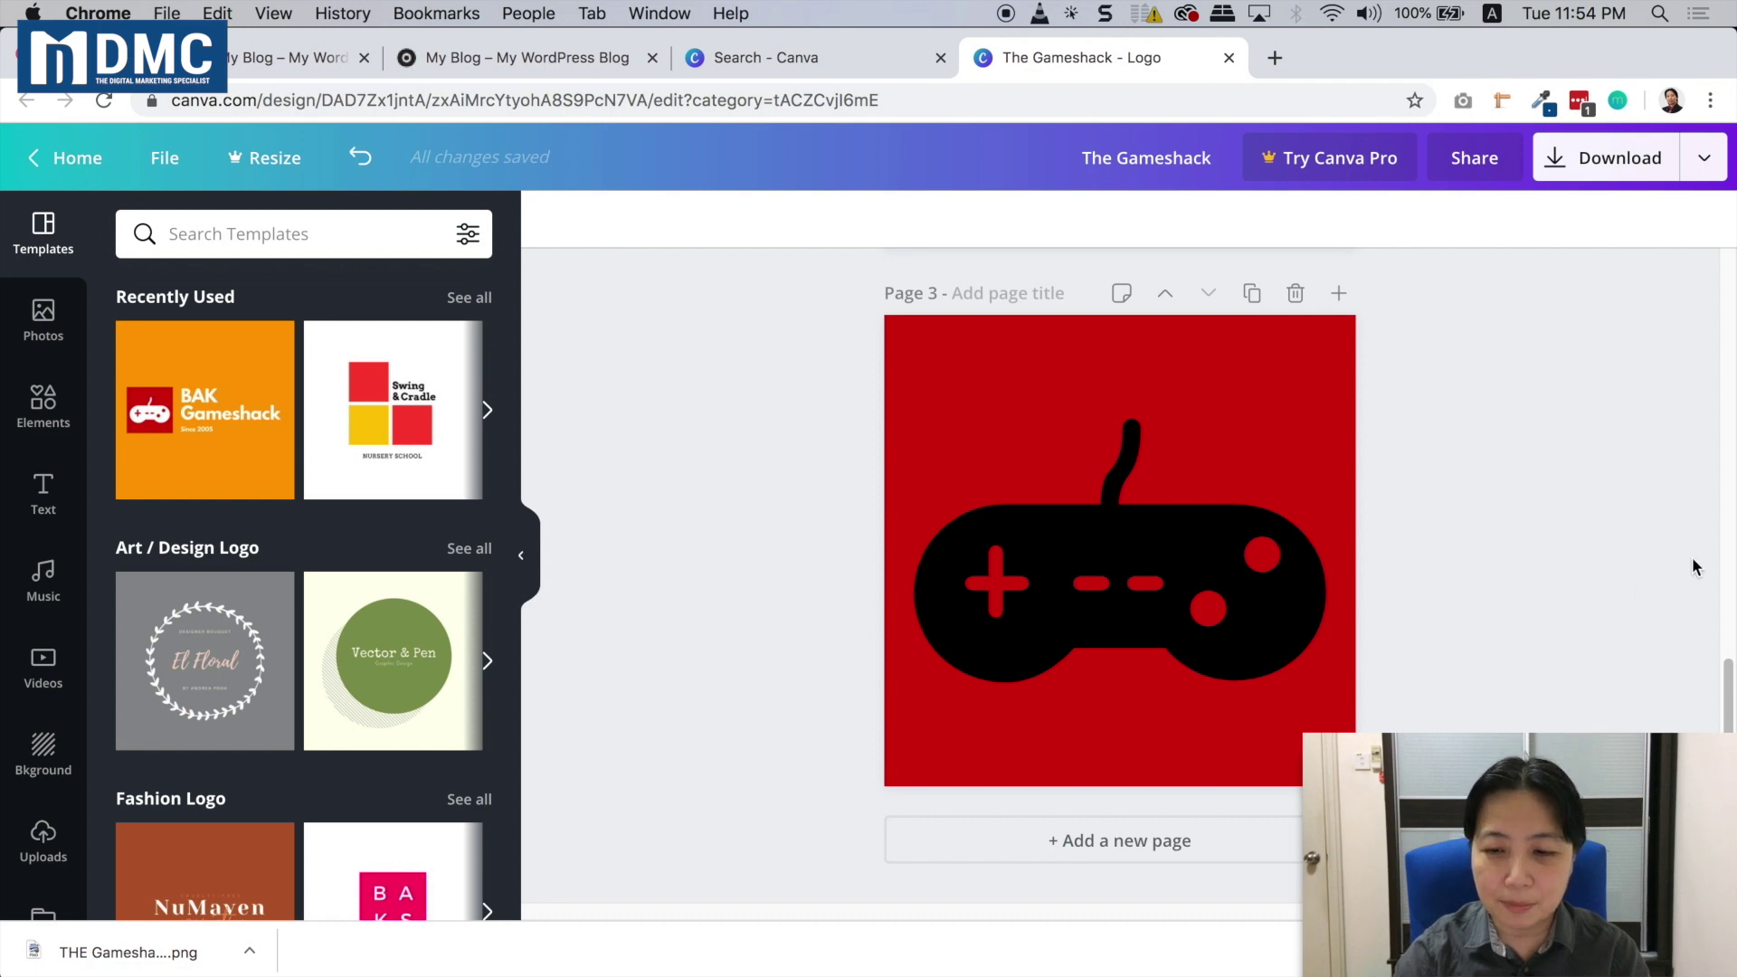
left_click(1728, 524)
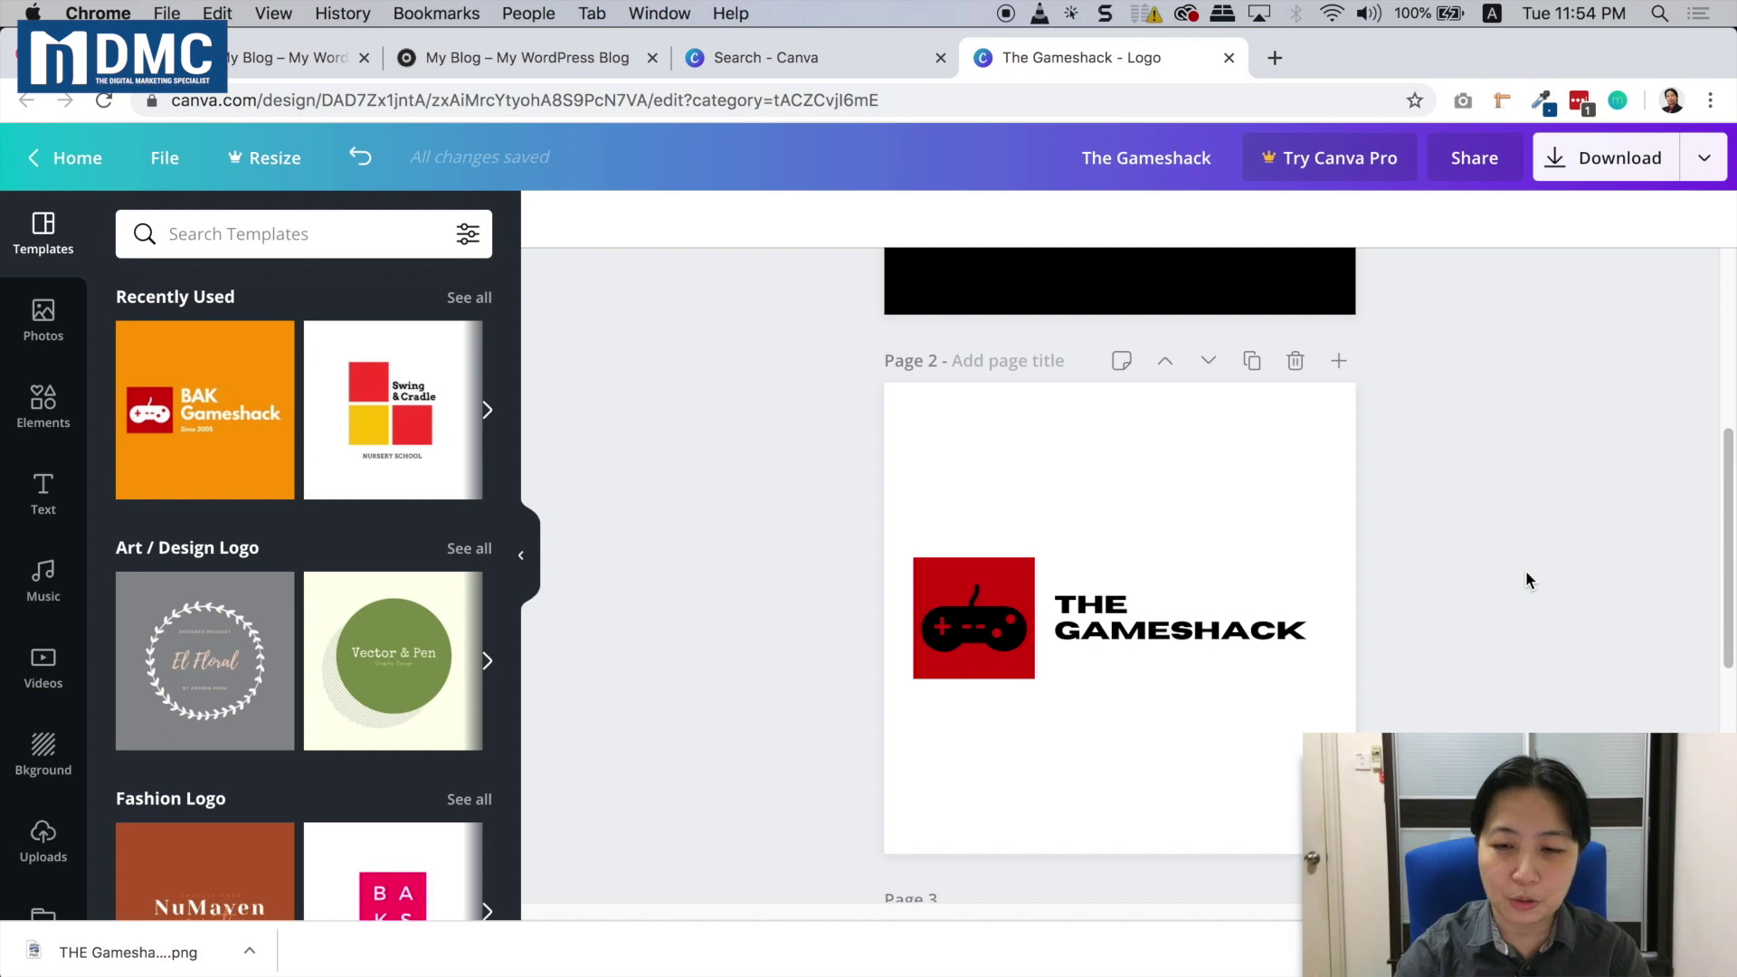
scroll(1579, 496, "up", 5)
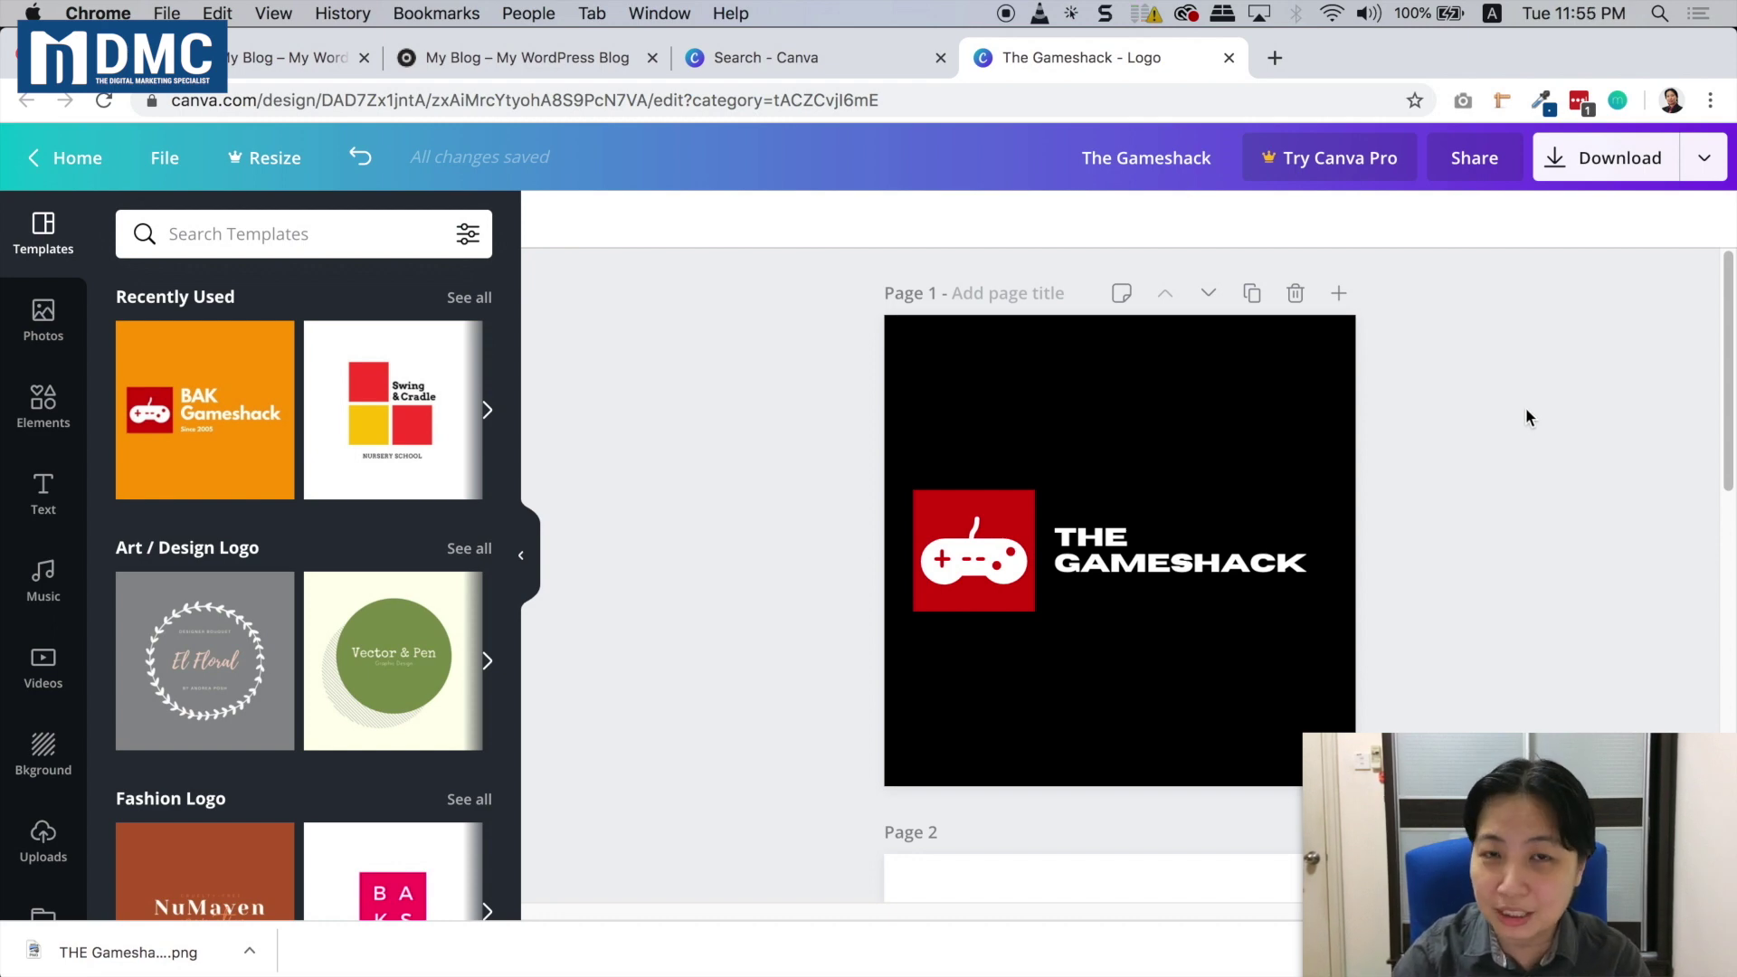
Download all three pages as PNG files
left_click(1617, 163)
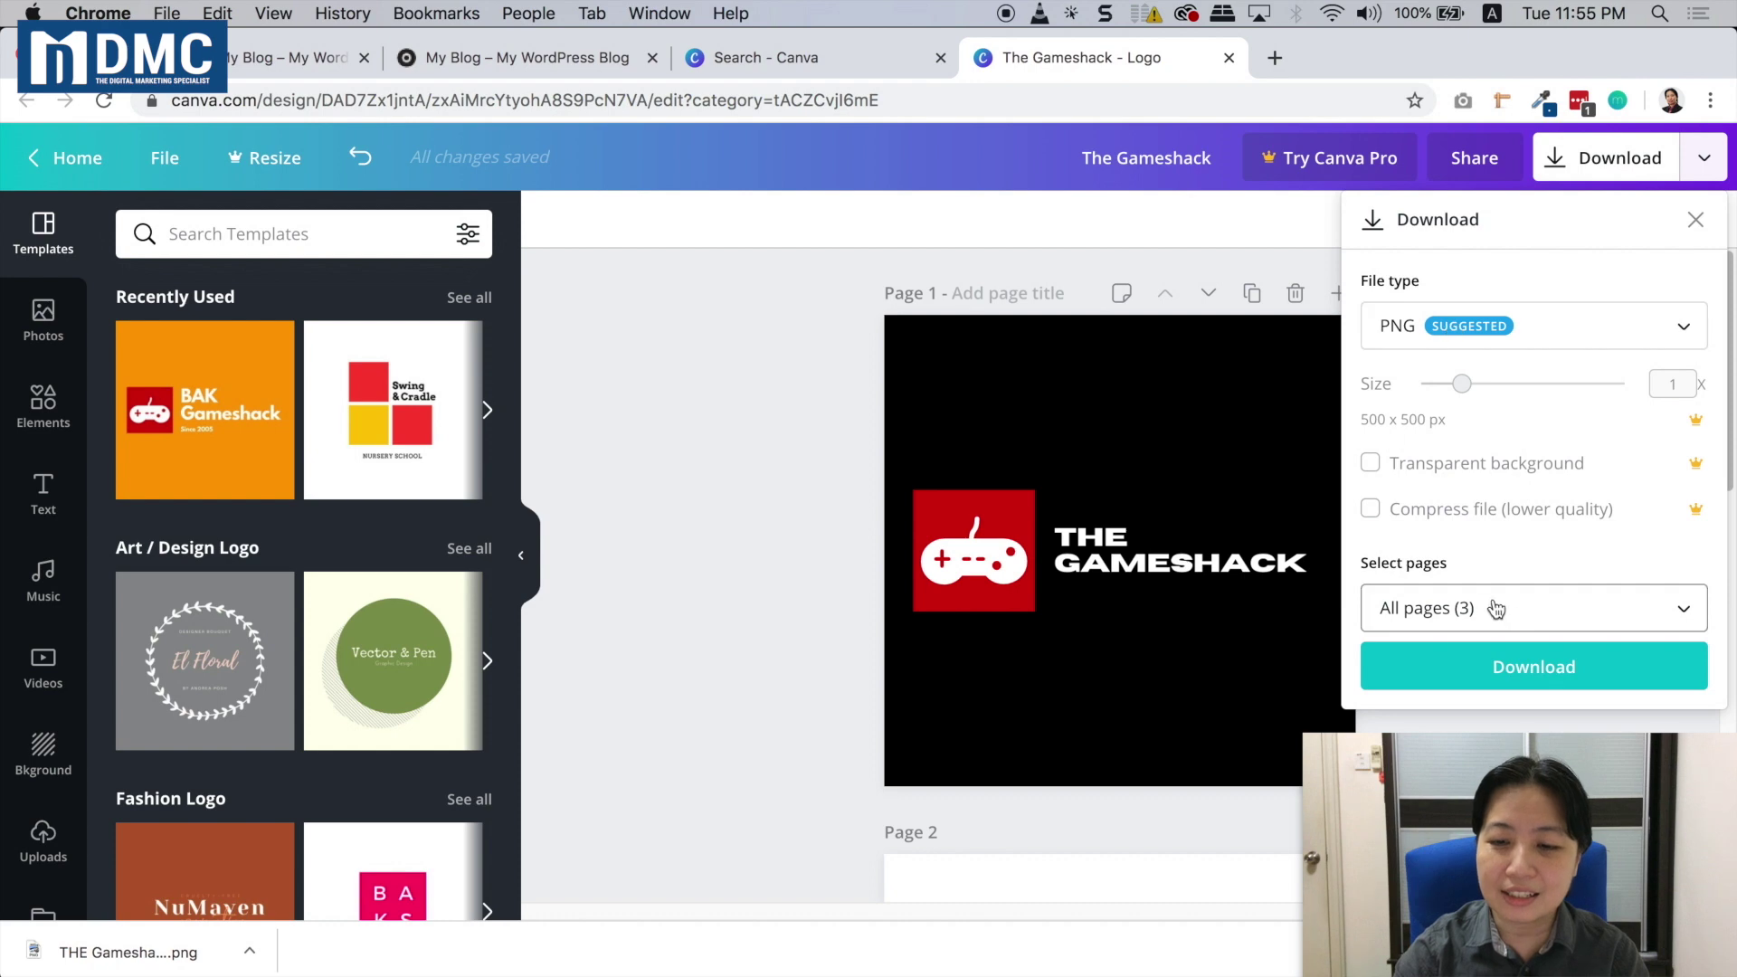
left_click(1546, 677)
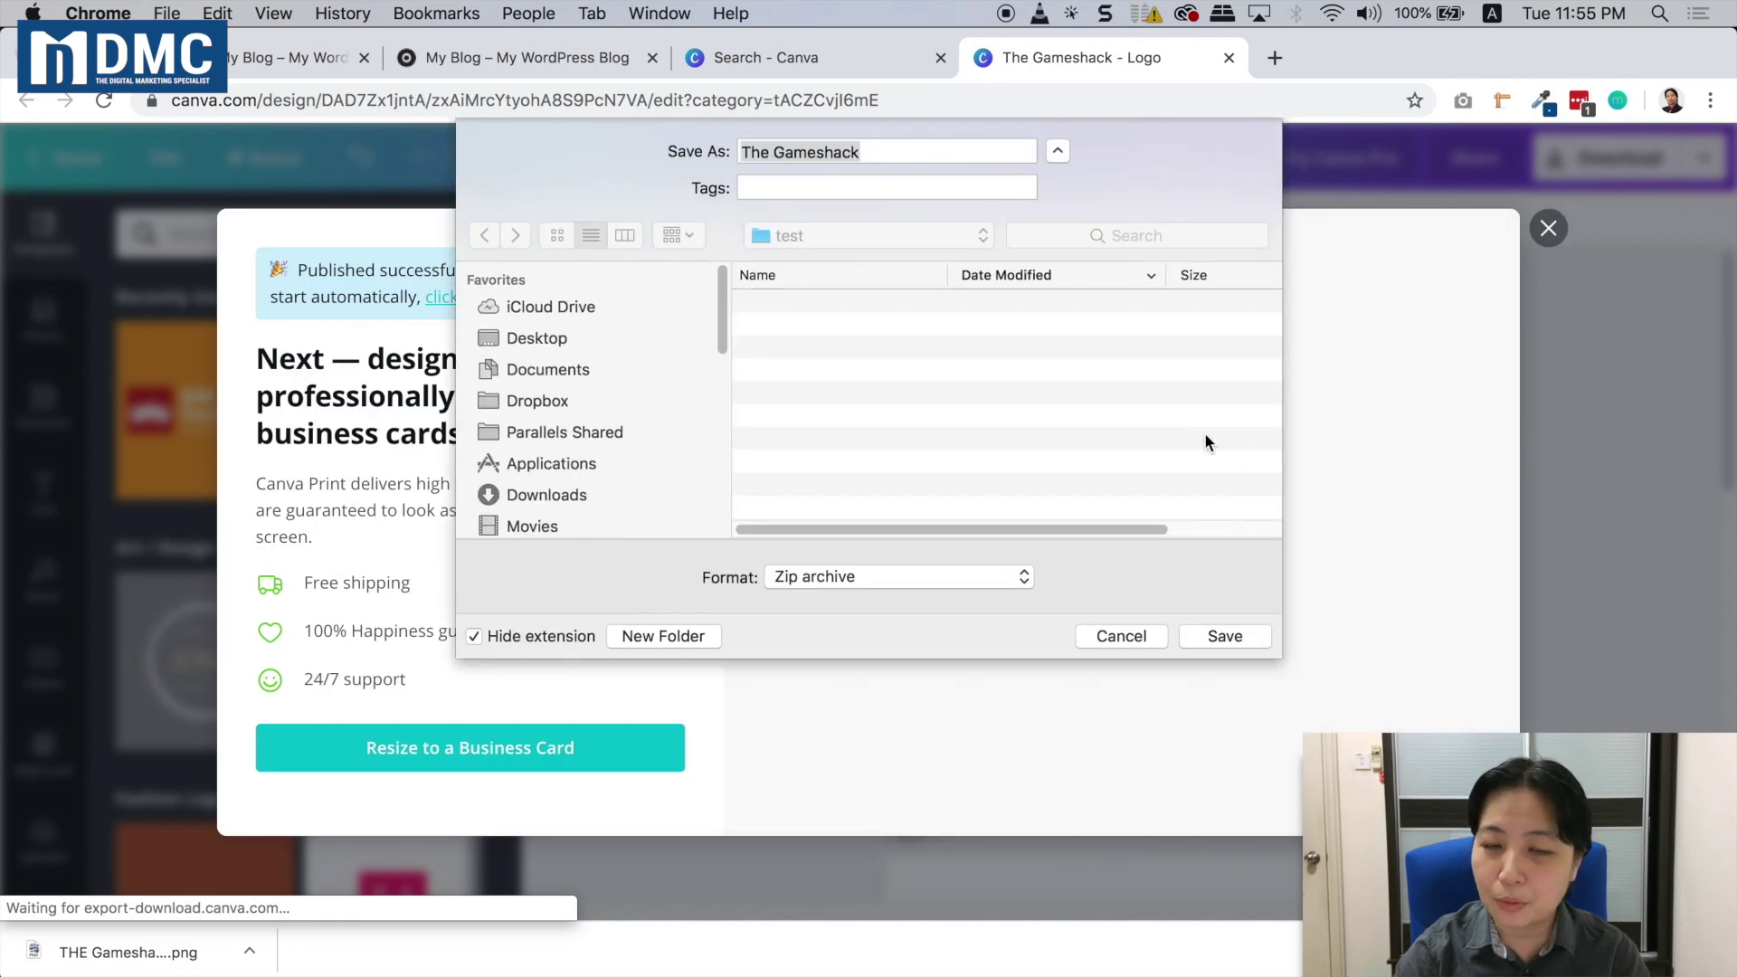
Rename the zip to 'The Gameshack Company Logo' and save it in the test folder
left_click(867, 149)
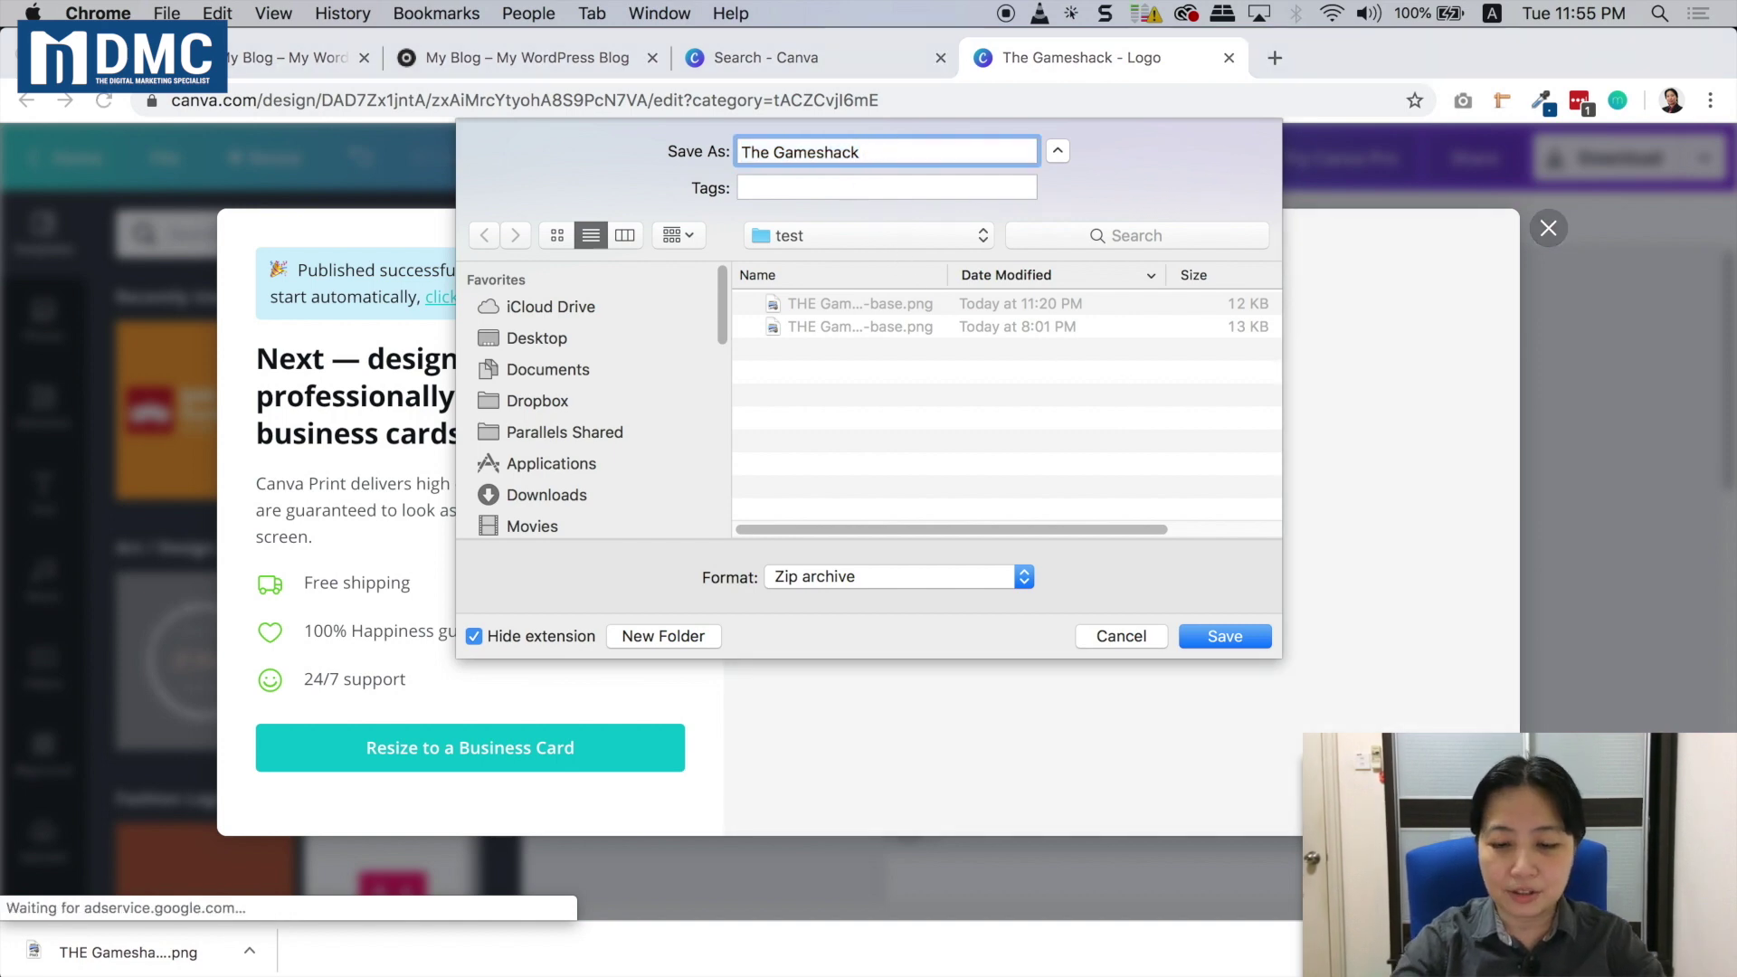
type("Logo")
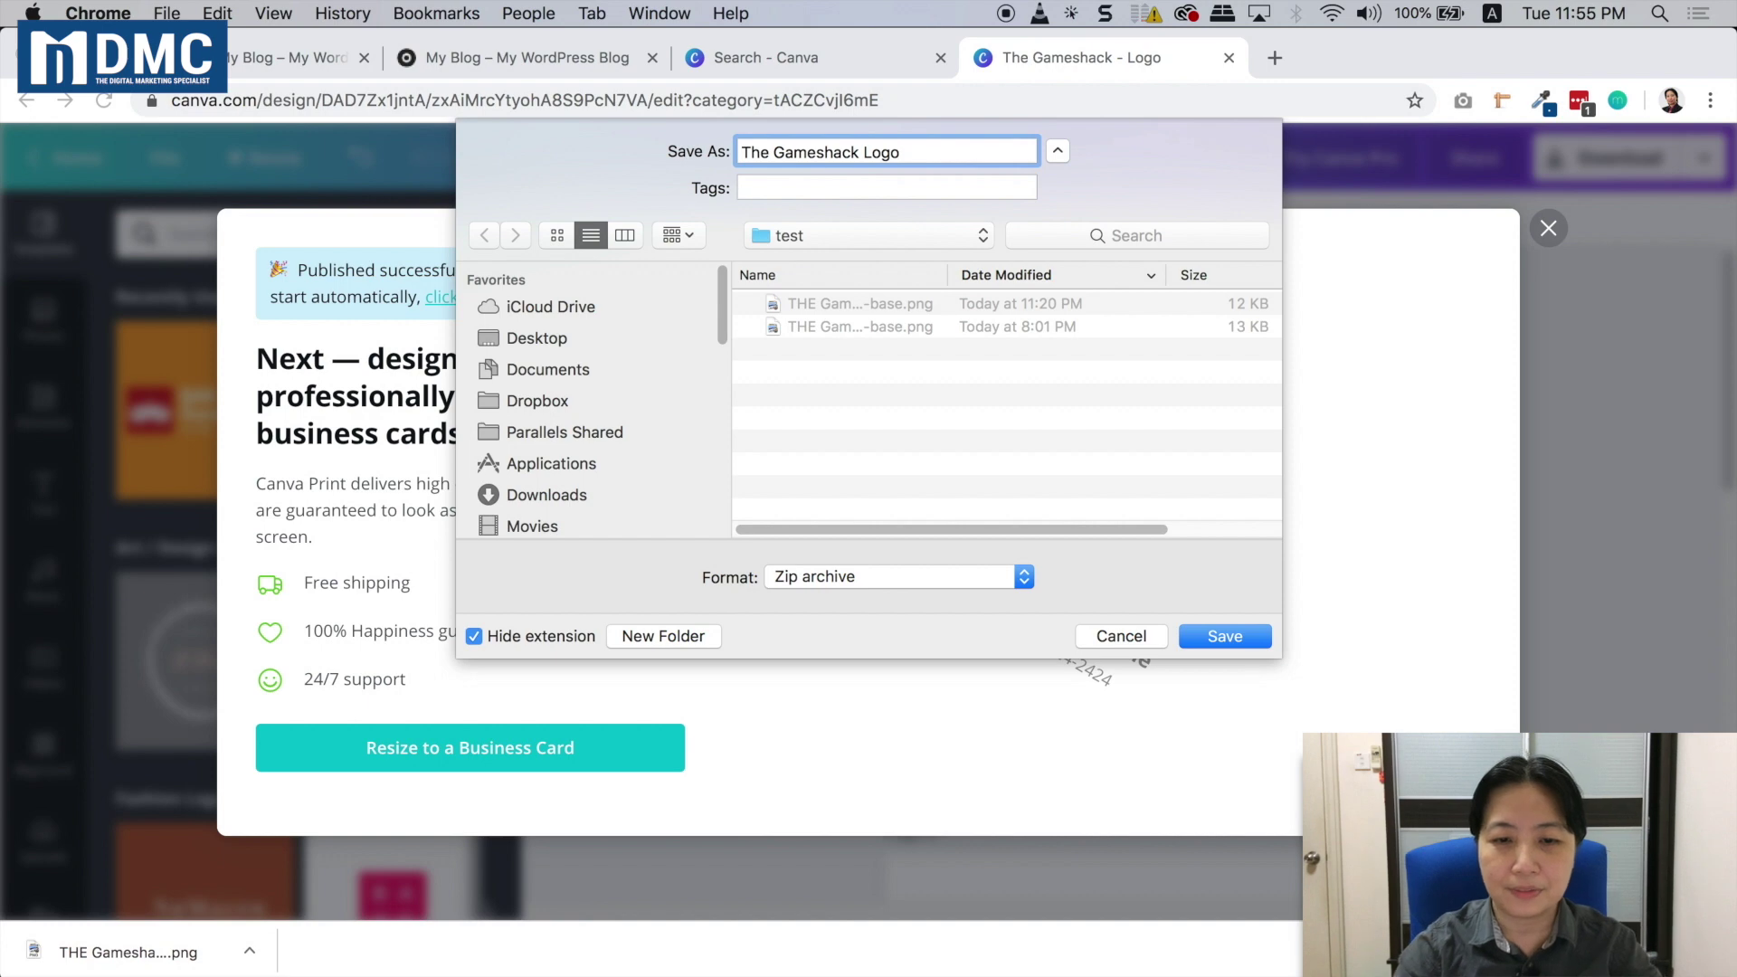
left_click(861, 152)
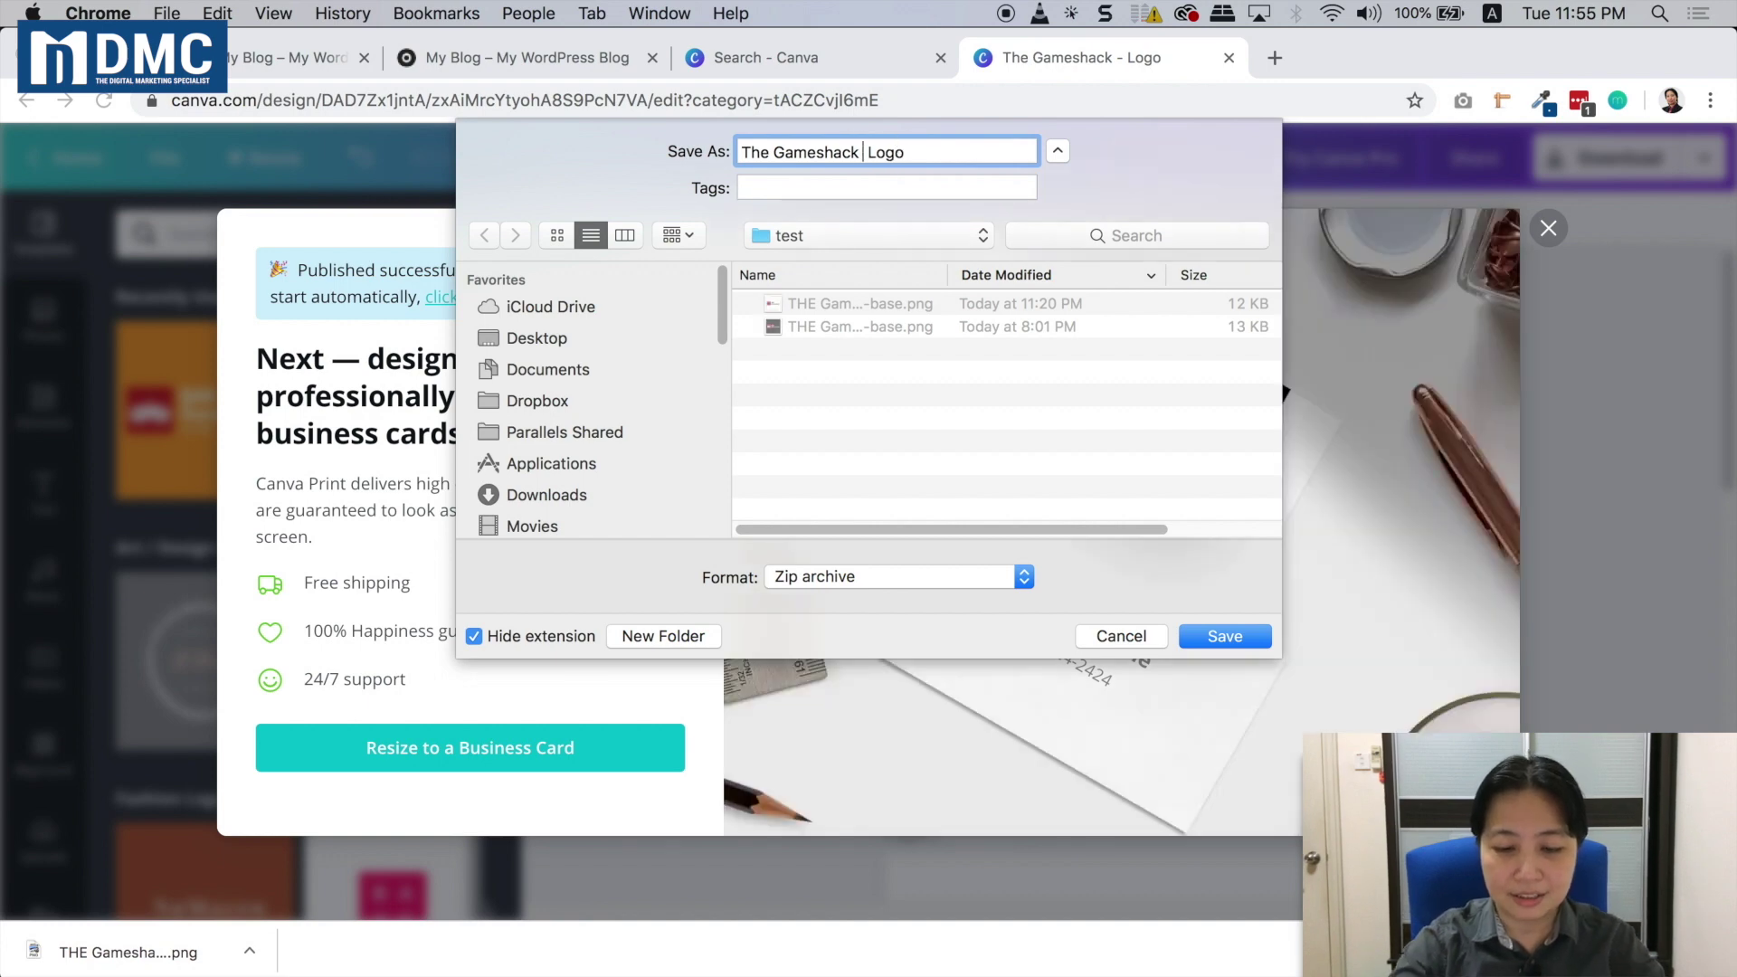
type("Company")
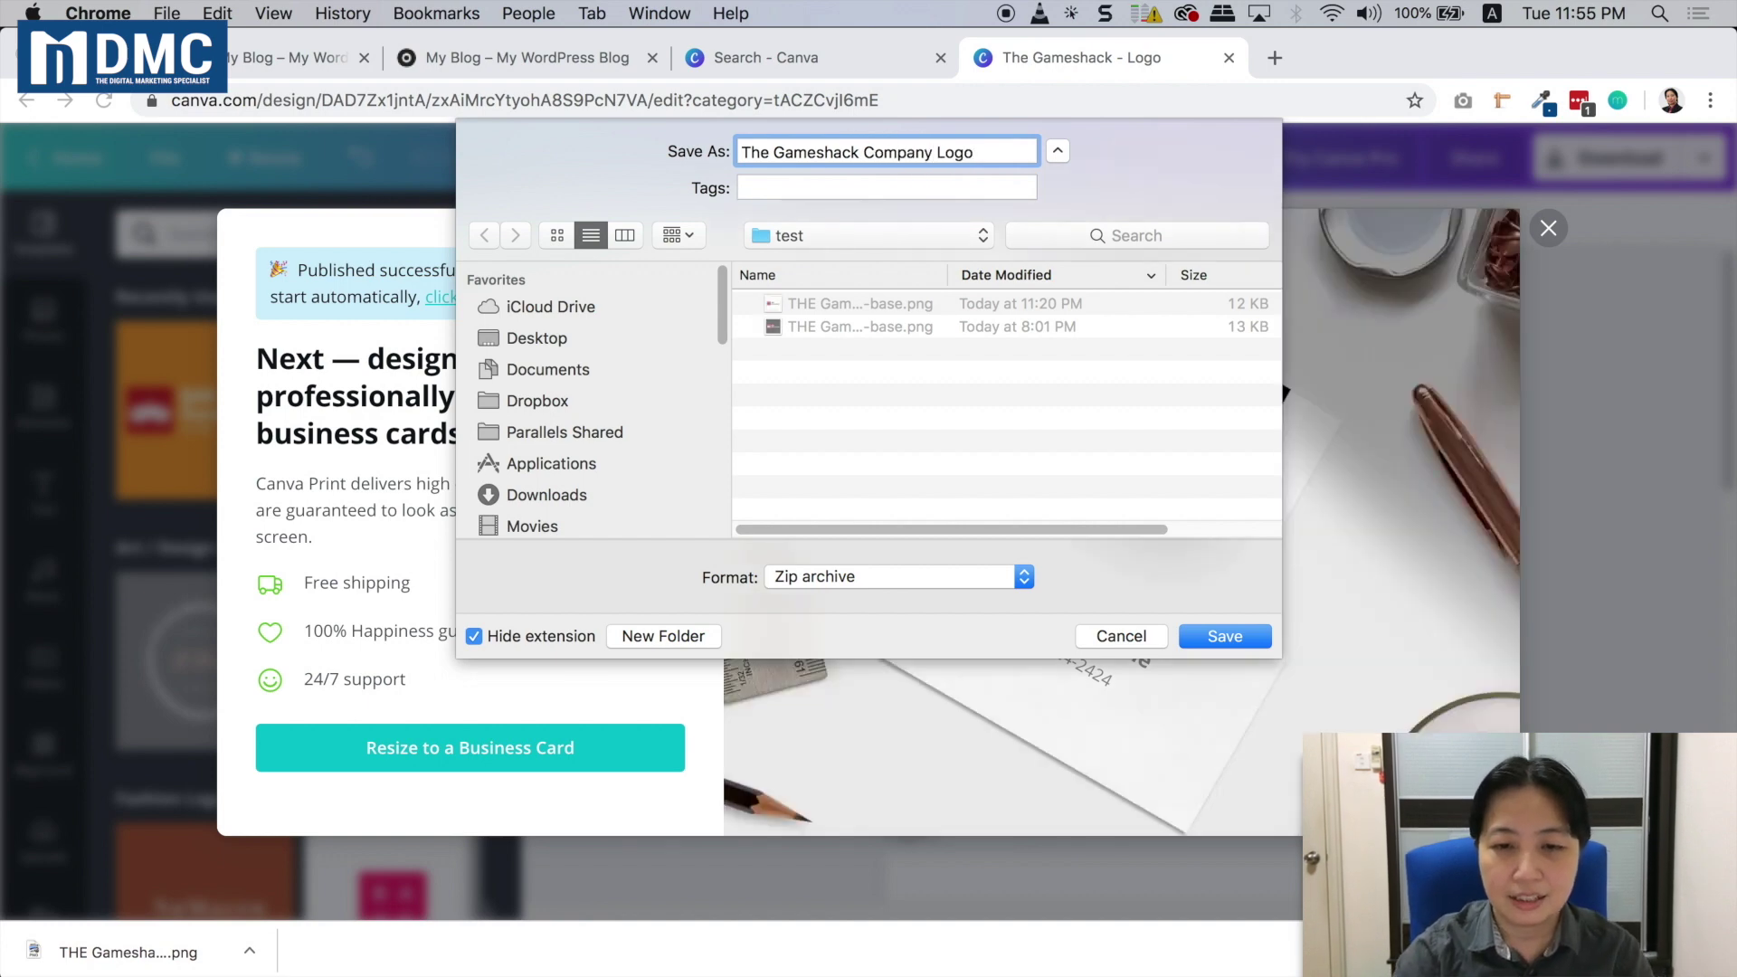
left_click(975, 147)
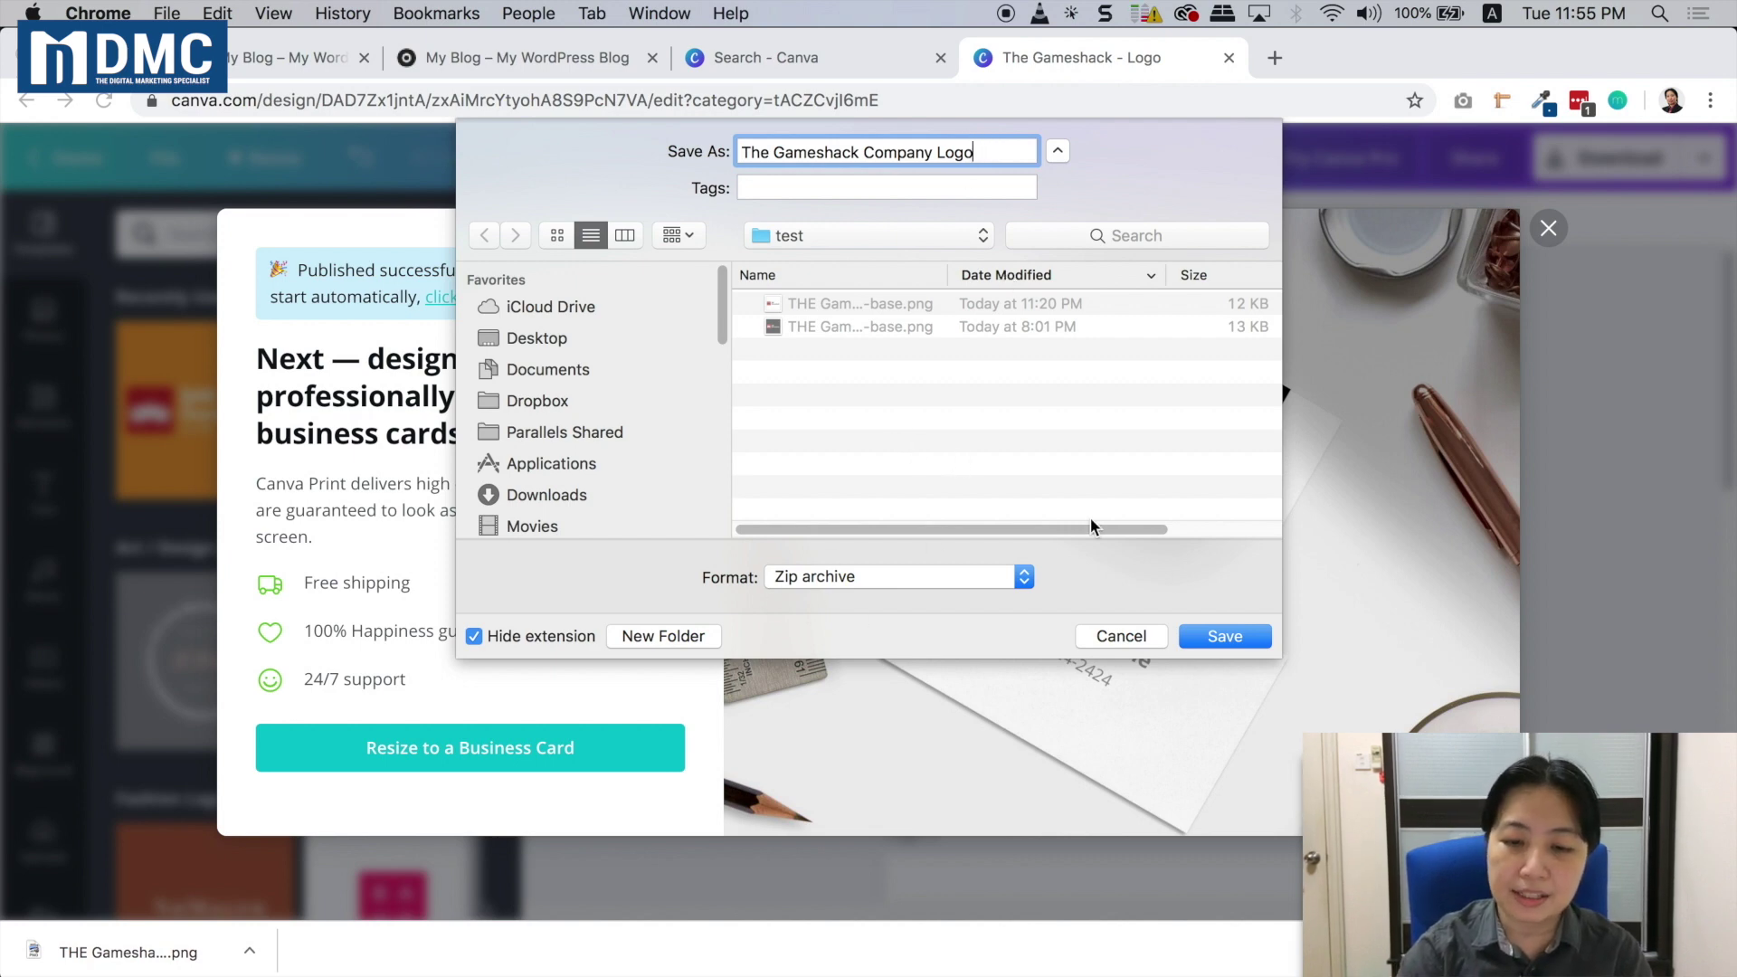
left_click(1226, 638)
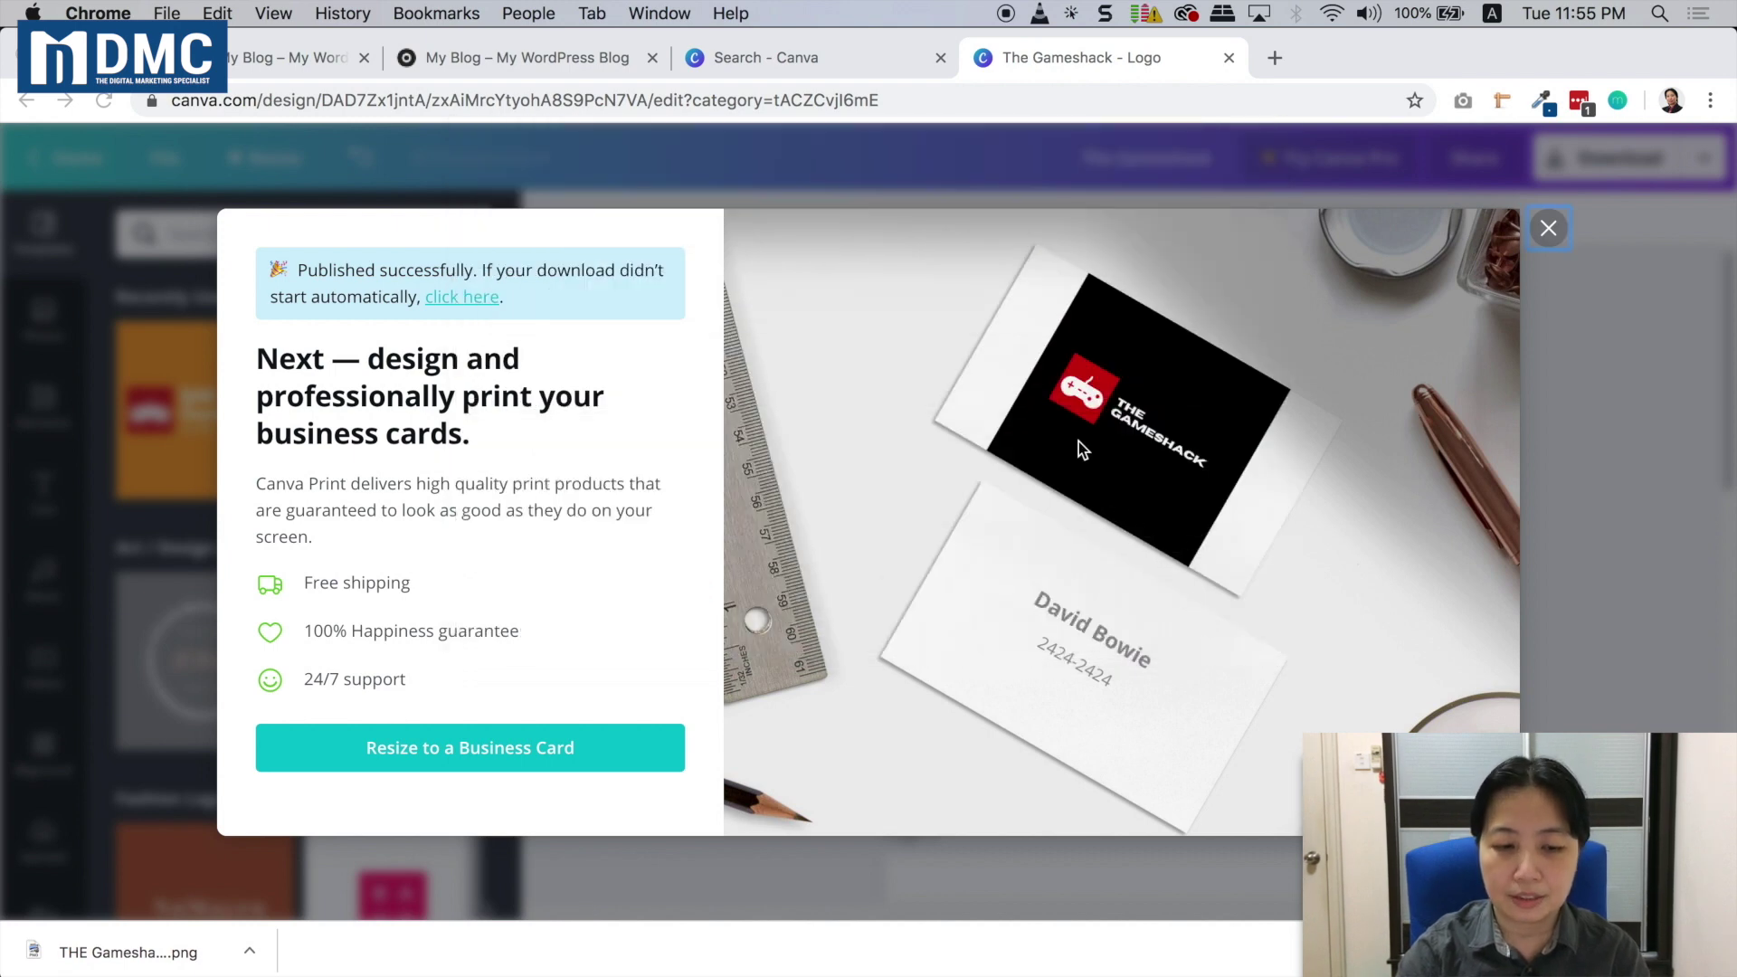